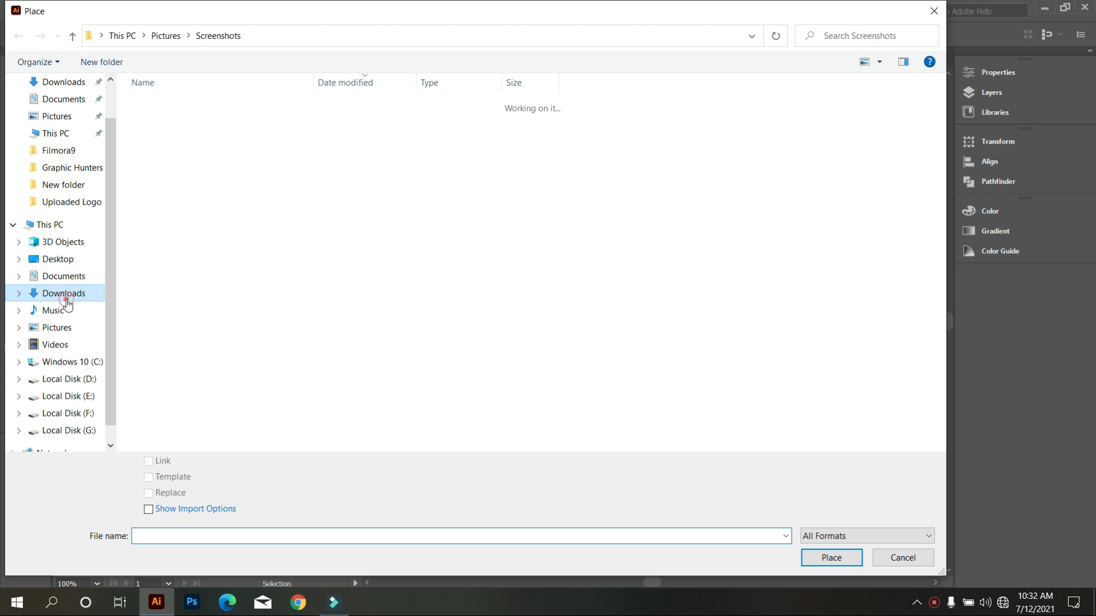
Place the Client Sketch image from Downloads as a linked file in the upper left area of the canvas.
{"action": "left_click", "coordinate": [165, 123]}
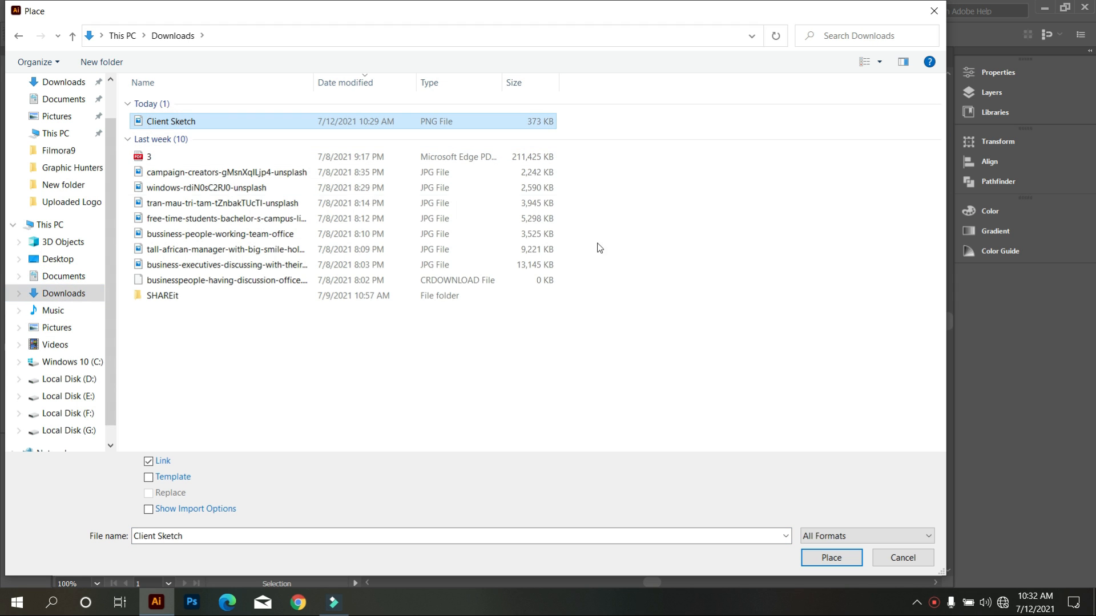
{"action": "left_click", "coordinate": [830, 557]}
{"action": "mouse_move", "coordinate": [217, 168]}
{"action": "left_mouse_down"}
{"action": "mouse_move", "coordinate": [420, 411]}
{"action": "mouse_move", "coordinate": [433, 399]}
{"action": "left_mouse_up"}
{"action": "left_click", "coordinate": [518, 390]}
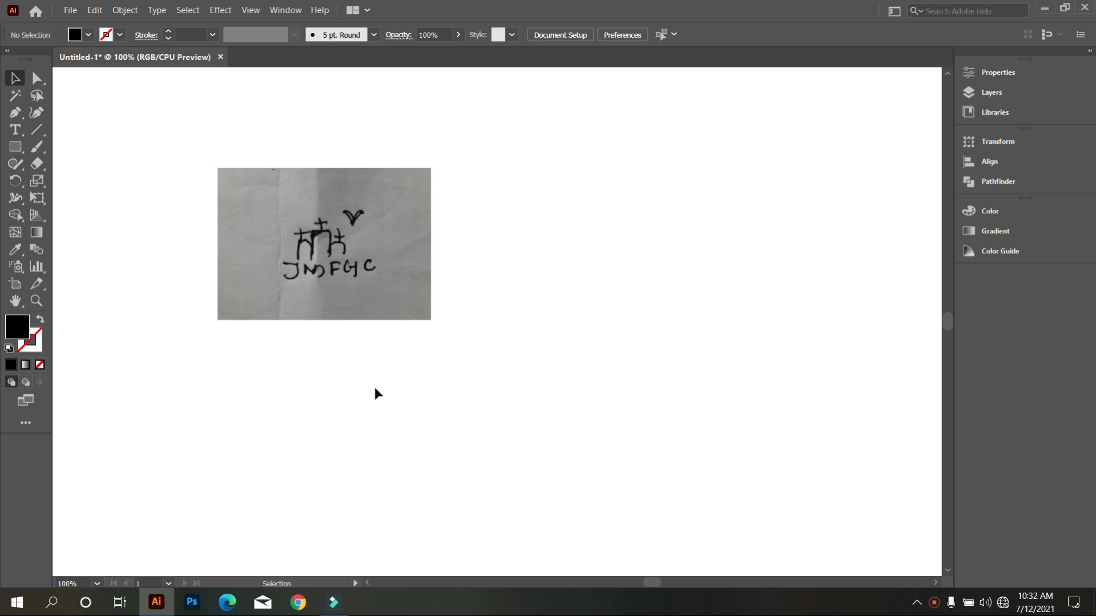
Lock the placed sketch image so it stays fixed as the tracing reference.
{"action": "scroll", "coordinate": [229, 277], "scroll_direction": "up", "scroll_amount": 1}
{"action": "scroll", "coordinate": [306, 278], "scroll_direction": "up", "scroll_amount": 1}
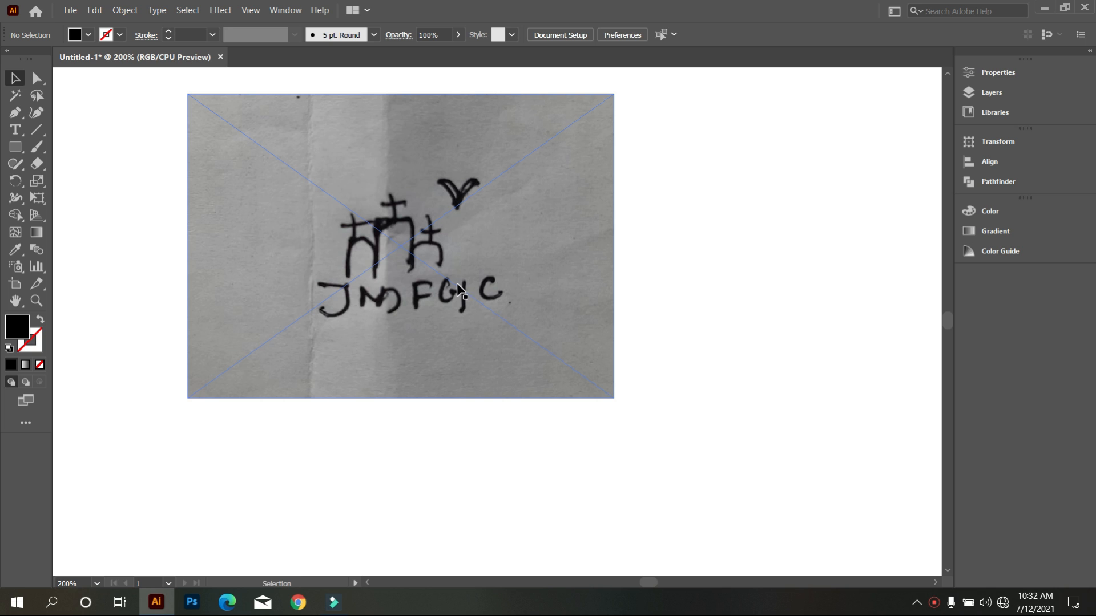
{"action": "left_click", "coordinate": [131, 12]}
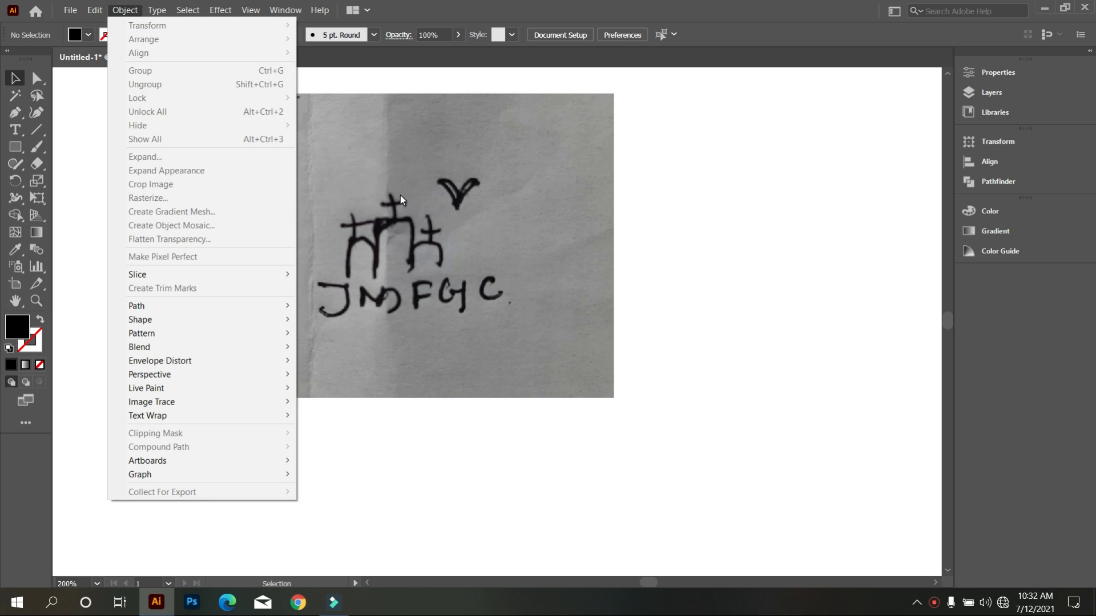
{"action": "left_click", "coordinate": [399, 195]}
{"action": "left_click", "coordinate": [125, 10]}
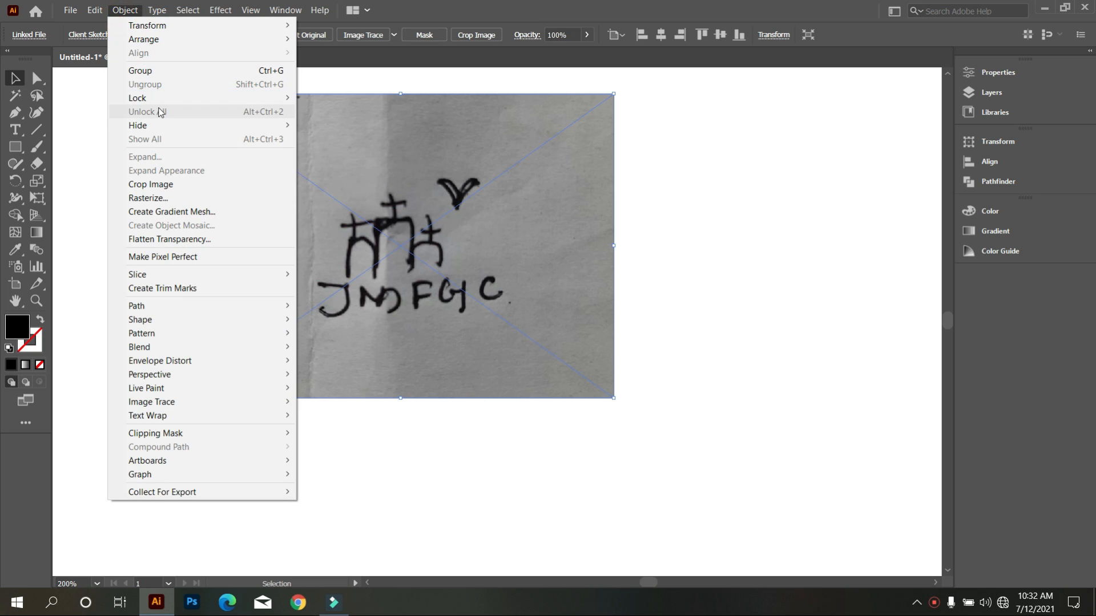
{"action": "mouse_move", "coordinate": [171, 98]}
{"action": "left_click", "coordinate": [347, 100]}
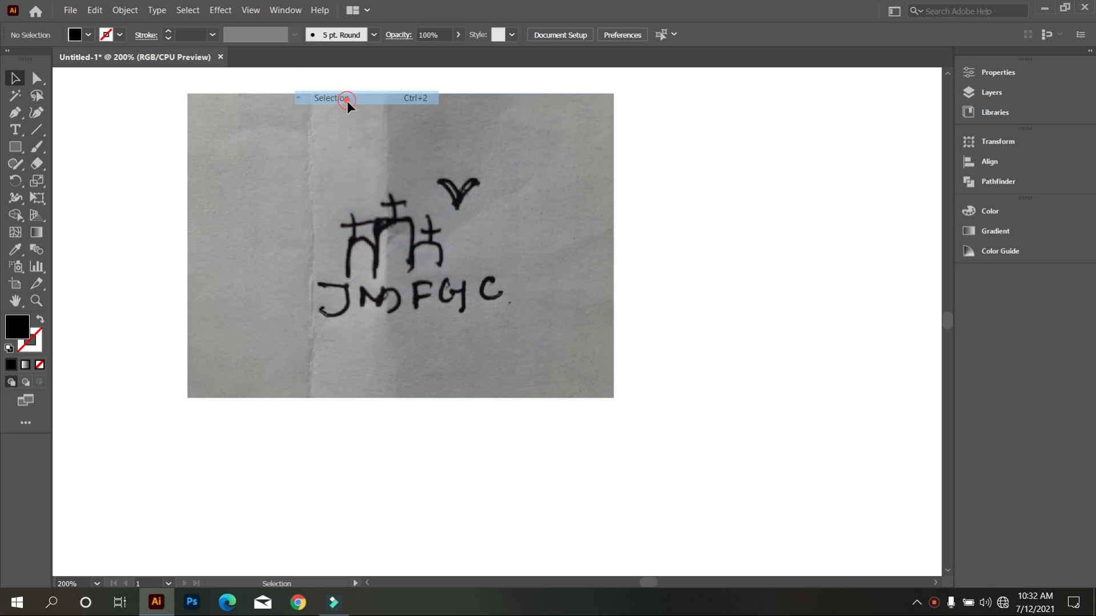
Draw a tall rectangle over the sketch's middle arch and swap its fill and stroke, leaving a black outline without fill.
{"action": "scroll", "coordinate": [319, 219], "scroll_direction": "up", "scroll_amount": 4}
{"action": "scroll", "coordinate": [327, 221], "scroll_direction": "up", "scroll_amount": 2}
{"action": "scroll", "coordinate": [423, 264], "scroll_direction": "down", "scroll_amount": 4}
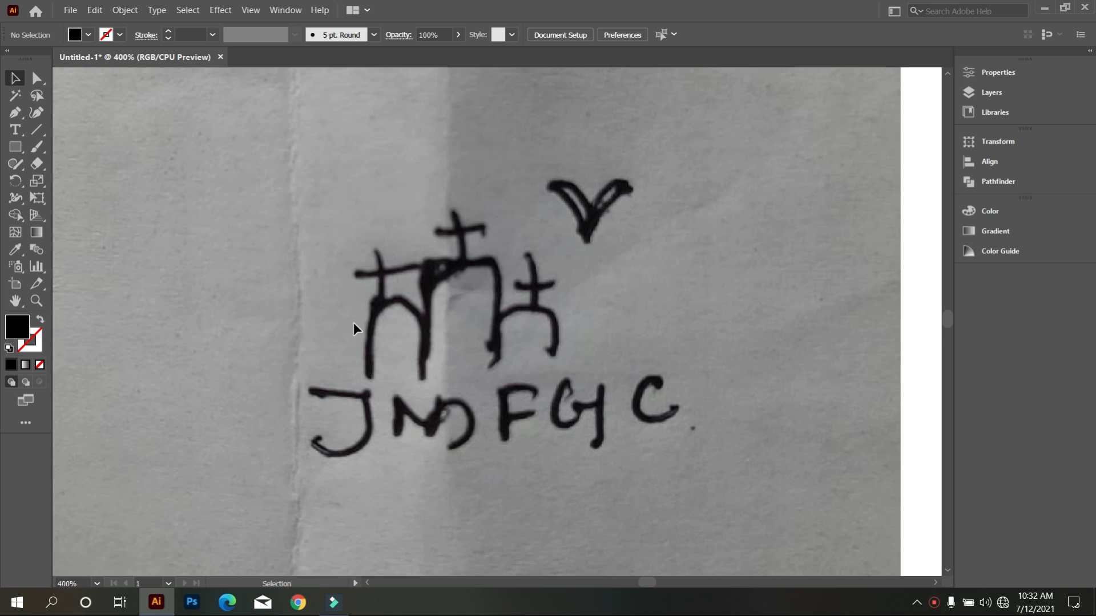
{"action": "scroll", "coordinate": [423, 313], "scroll_direction": "down", "scroll_amount": 1}
{"action": "scroll", "coordinate": [437, 367], "scroll_direction": "up", "scroll_amount": 1}
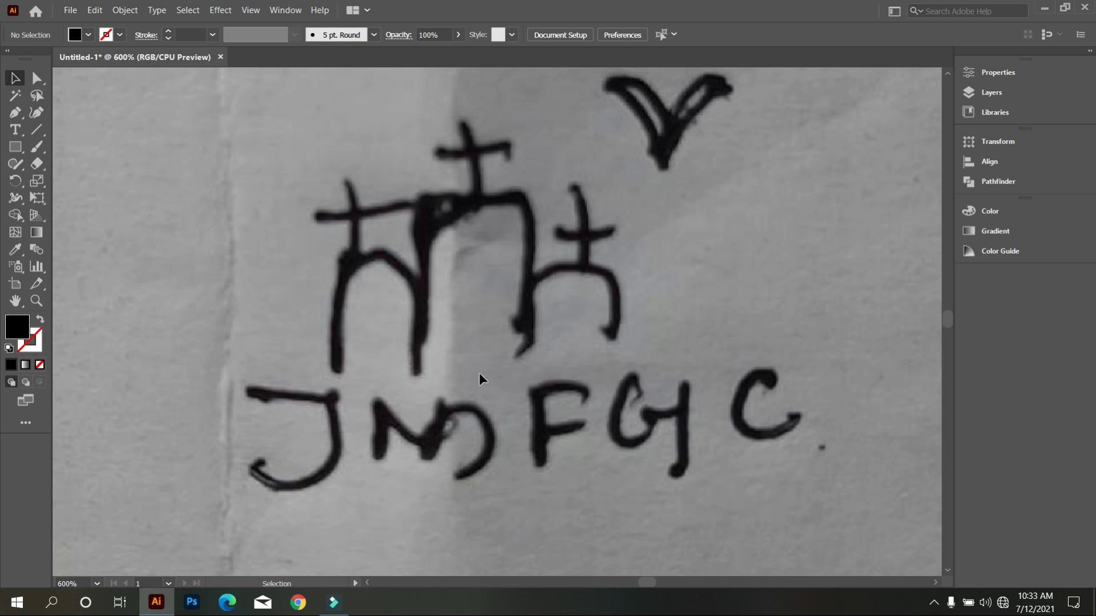
{"action": "left_click", "coordinate": [15, 147]}
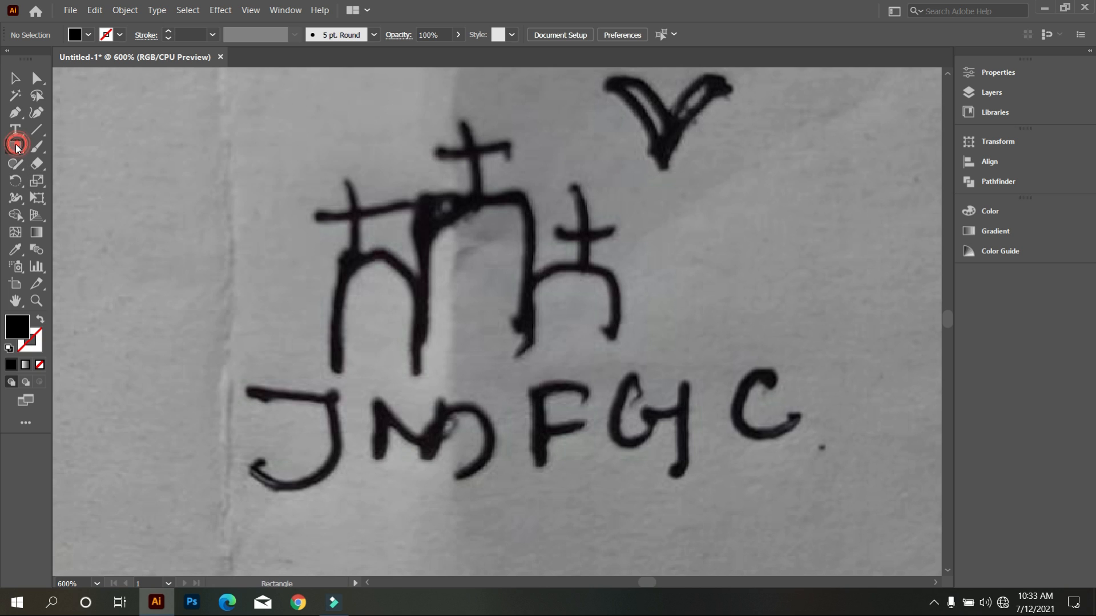
{"action": "left_click_drag", "start_coordinate": [410, 181], "coordinate": [531, 504]}
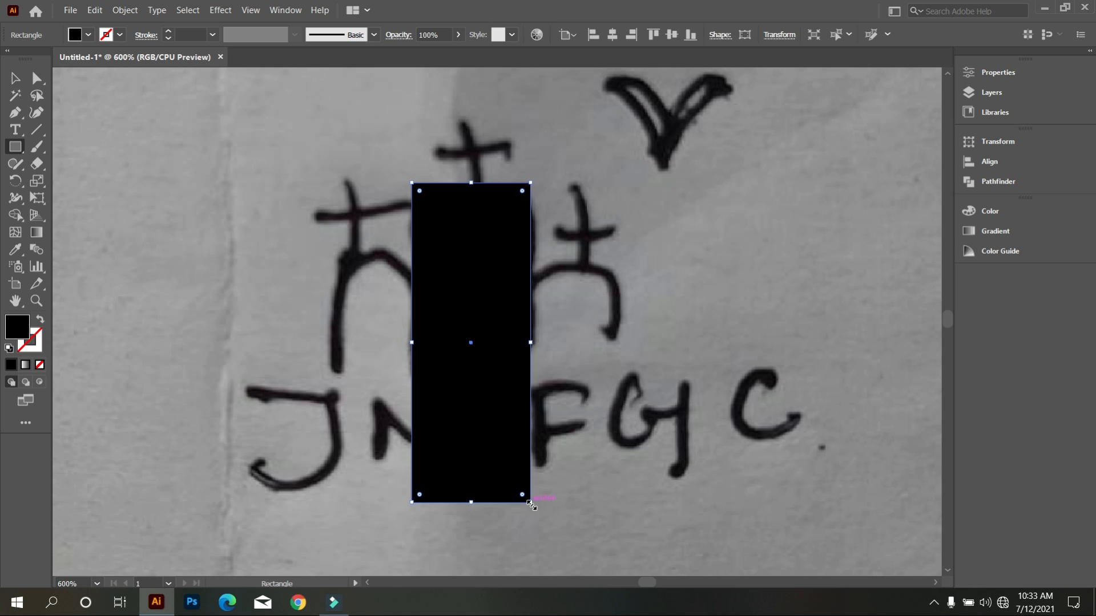
{"action": "left_click", "coordinate": [39, 322]}
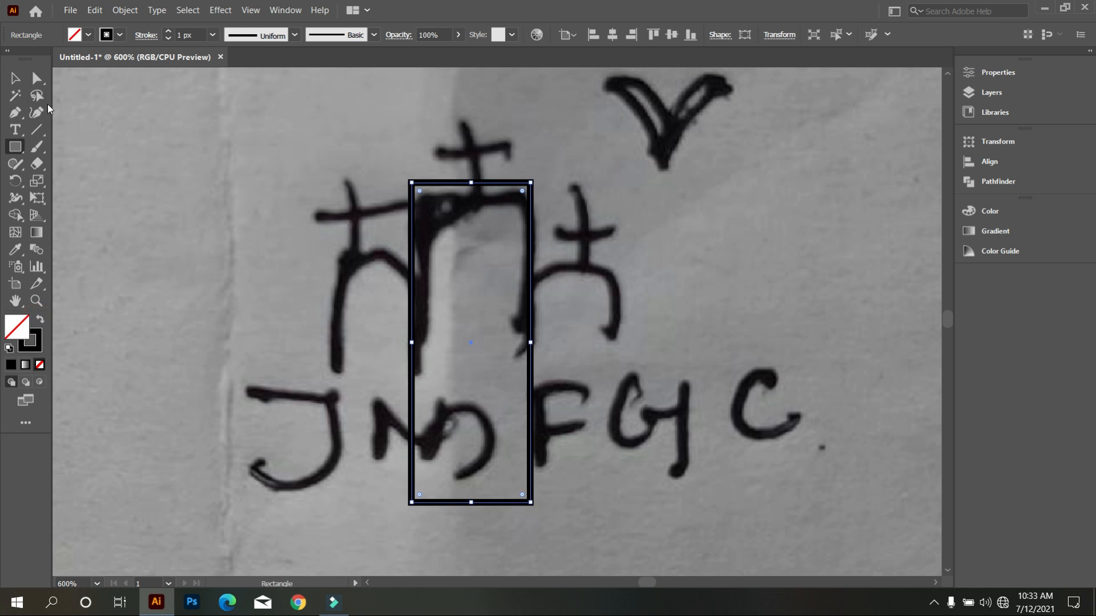
{"action": "left_click", "coordinate": [15, 78]}
{"action": "left_click", "coordinate": [161, 127]}
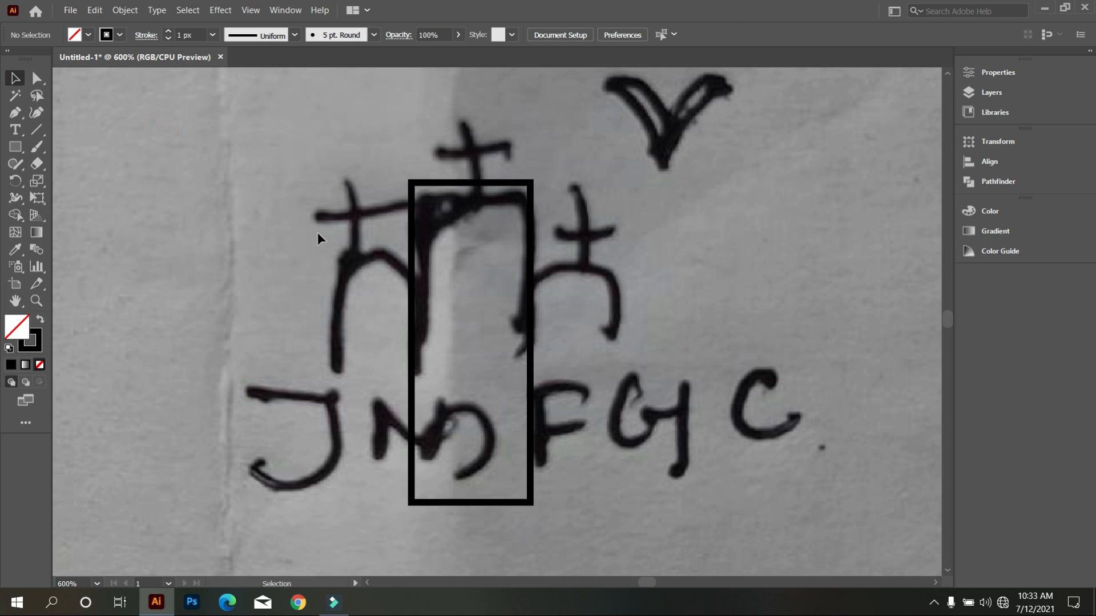
Draw a shorter outlined rectangle over the sketch's left arch, touching the left edge of the tall rectangle.
{"action": "left_click", "coordinate": [15, 147]}
{"action": "mouse_move", "coordinate": [330, 274]}
{"action": "left_mouse_down"}
{"action": "mouse_move", "coordinate": [425, 429]}
{"action": "mouse_move", "coordinate": [411, 457]}
{"action": "left_mouse_up"}
{"action": "left_click", "coordinate": [15, 78]}
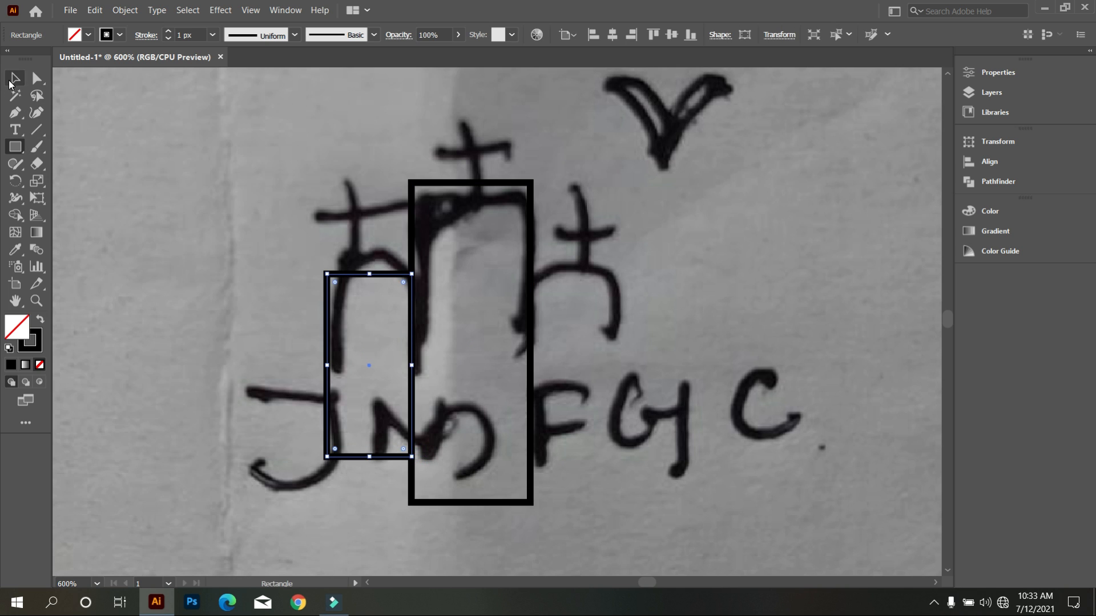
{"action": "left_click", "coordinate": [108, 132]}
Duplicate the short rectangle horizontally so the copy touches the right edge of the tall rectangle.
{"action": "left_click", "coordinate": [335, 360]}
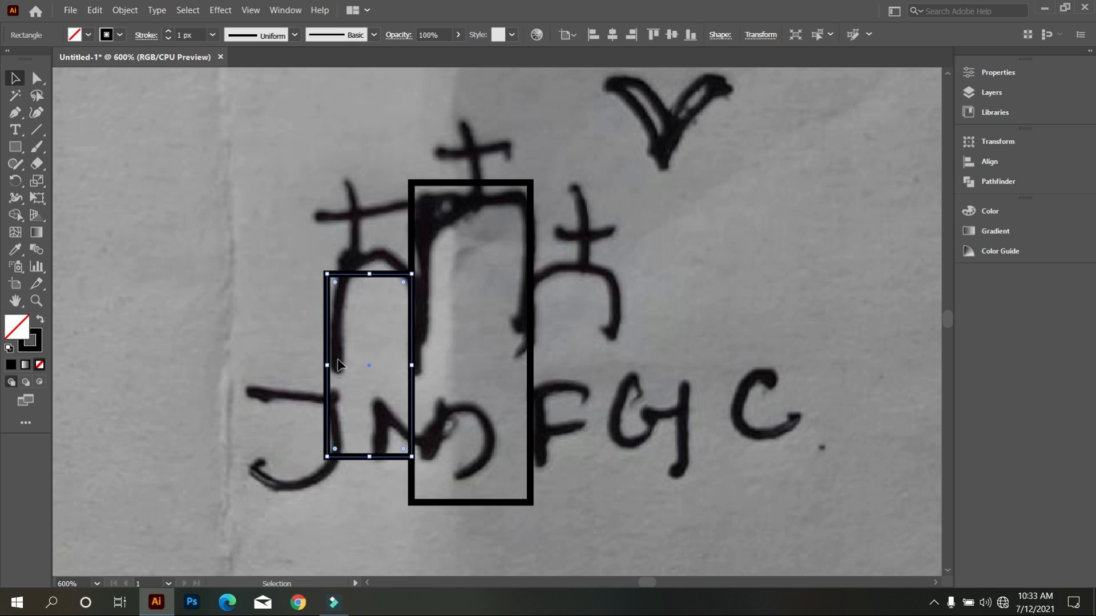
{"action": "left_click_drag", "start_coordinate": [330, 335], "coordinate": [533, 336]}
{"action": "left_click", "coordinate": [498, 341]}
{"action": "scroll", "coordinate": [466, 350], "scroll_direction": "down", "scroll_amount": 3}
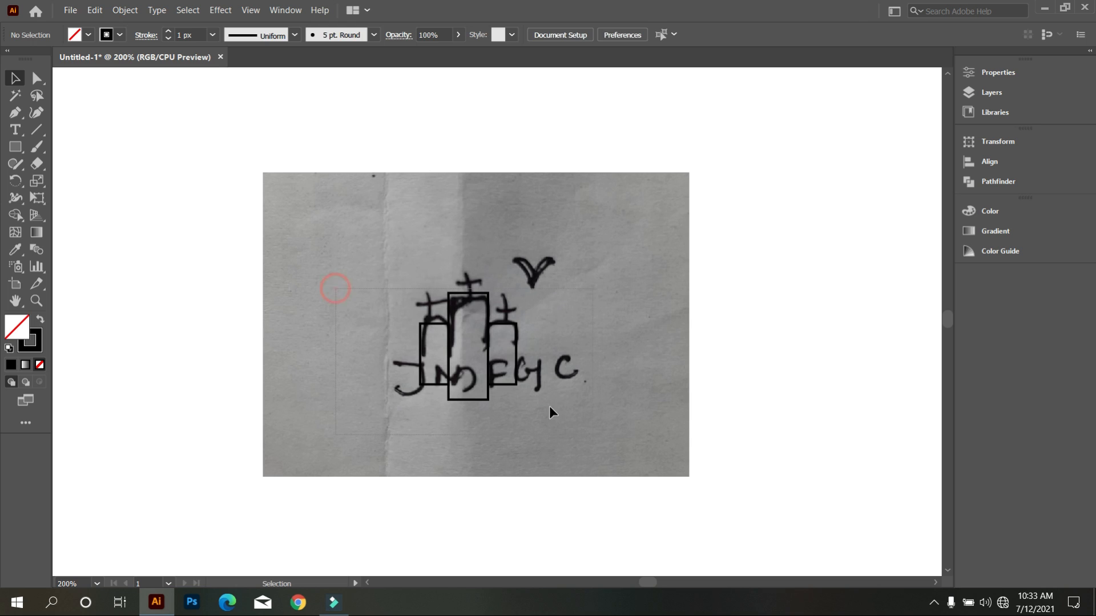
Move all three rectangles together off the sketch onto the blank area to its right.
{"action": "key", "text": "ctrl+a"}
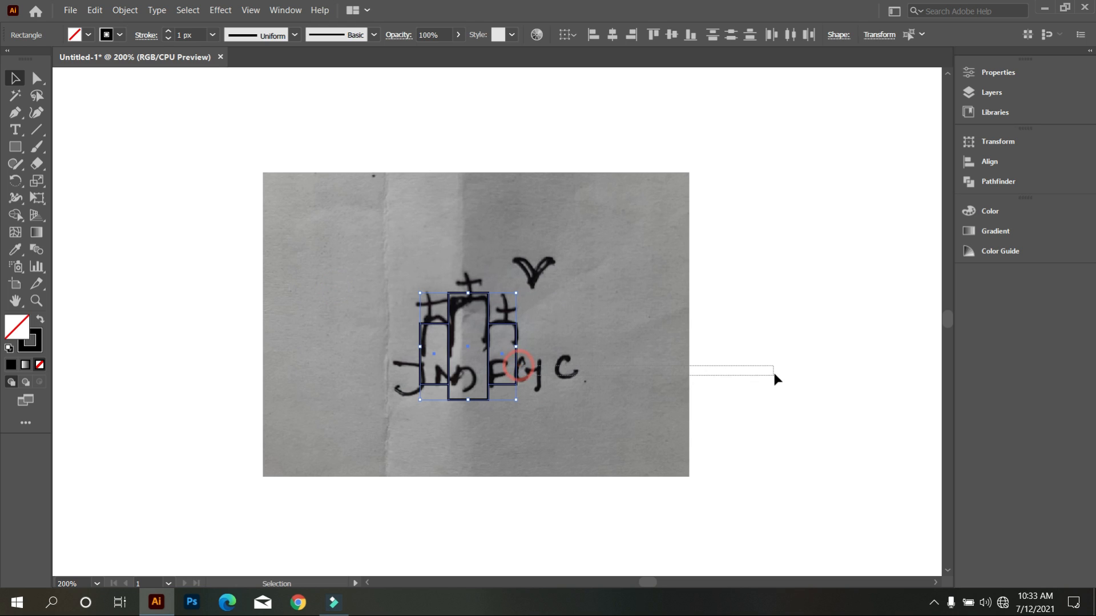
{"action": "left_click_drag", "start_coordinate": [774, 373], "coordinate": [774, 374]}
{"action": "left_click_drag", "start_coordinate": [409, 279], "coordinate": [805, 349]}
{"action": "left_click", "coordinate": [772, 422]}
Round both upper corners of the tall middle rectangle to the maximum, forming a semicircular arch.
{"action": "scroll", "coordinate": [874, 405], "scroll_direction": "up", "scroll_amount": 3}
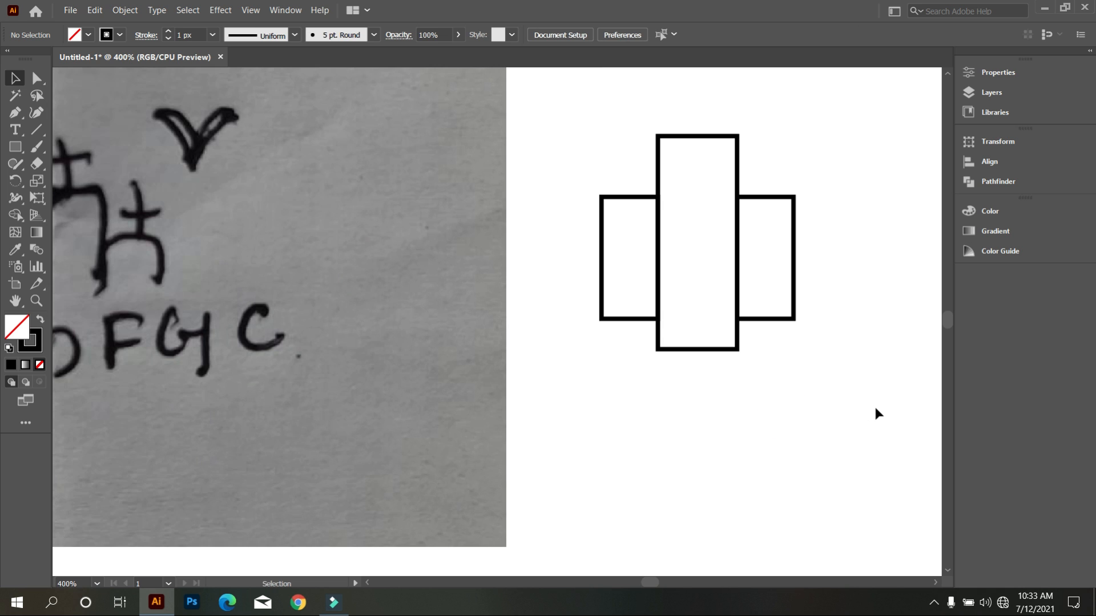
{"action": "left_click_drag", "start_coordinate": [892, 391], "coordinate": [775, 432]}
{"action": "scroll", "coordinate": [683, 386], "scroll_direction": "down", "scroll_amount": 1}
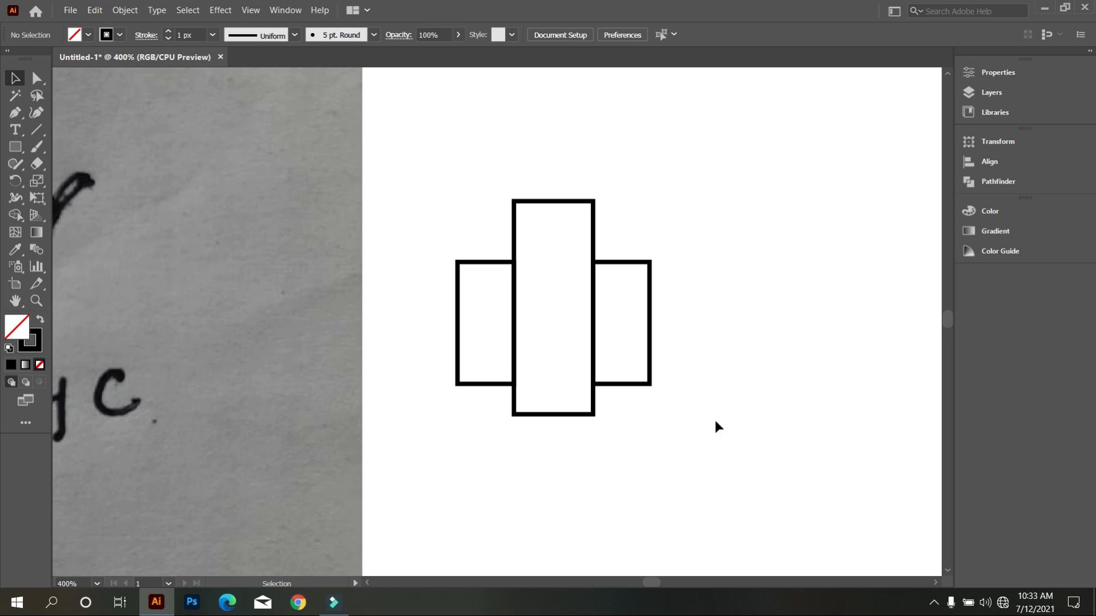
{"action": "scroll", "coordinate": [593, 345], "scroll_direction": "up", "scroll_amount": 1}
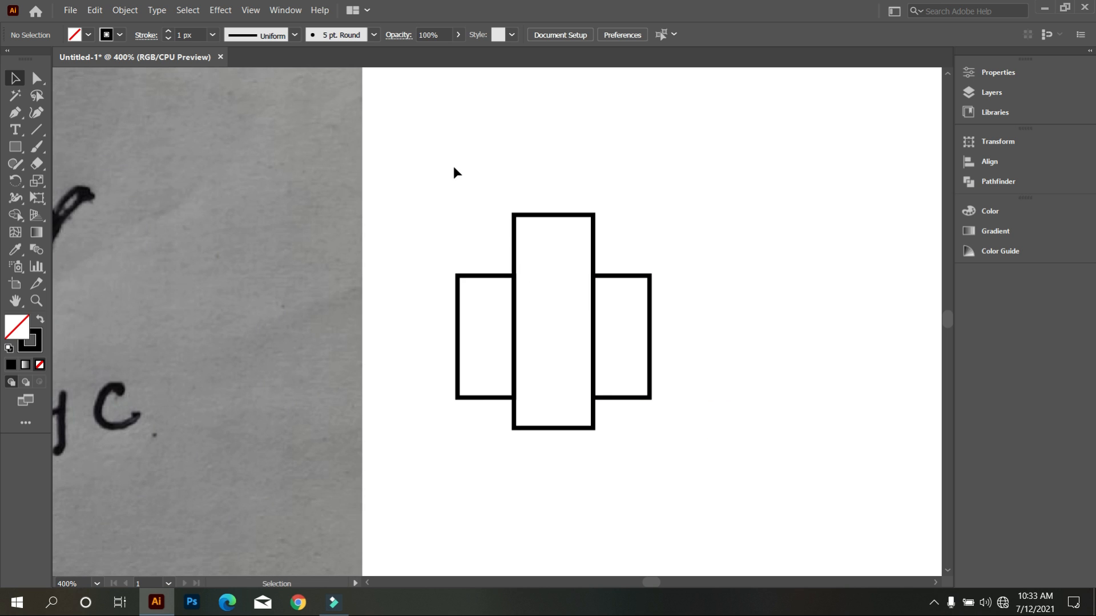
{"action": "left_click_drag", "start_coordinate": [477, 171], "coordinate": [568, 225]}
{"action": "left_click", "coordinate": [522, 224]}
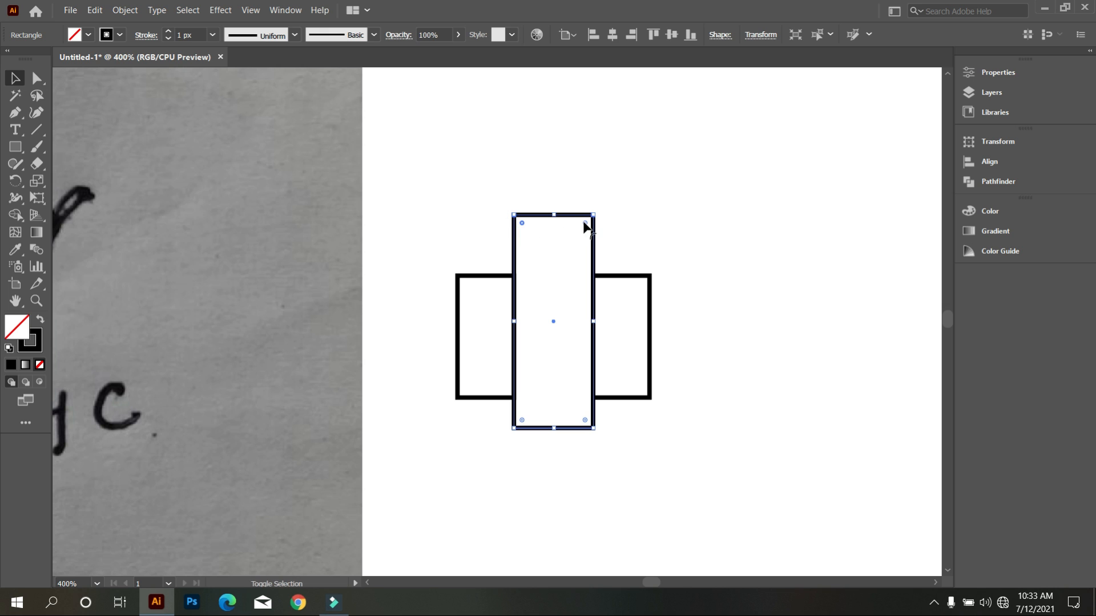
{"action": "left_click_drag", "start_coordinate": [583, 222], "coordinate": [565, 359]}
{"action": "left_click", "coordinate": [669, 229]}
Round both upper corners of the short left rectangle fully into a semicircular arch.
{"action": "scroll", "coordinate": [563, 320], "scroll_direction": "up", "scroll_amount": 1}
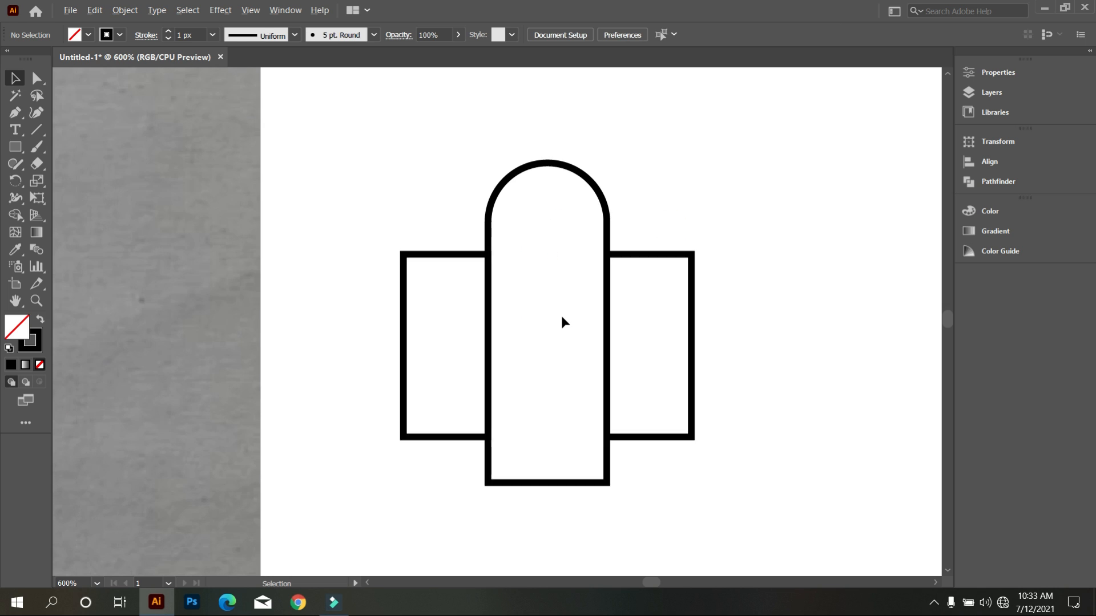
{"action": "scroll", "coordinate": [458, 330], "scroll_direction": "up", "scroll_amount": 1}
{"action": "left_click_drag", "start_coordinate": [372, 226], "coordinate": [450, 323]}
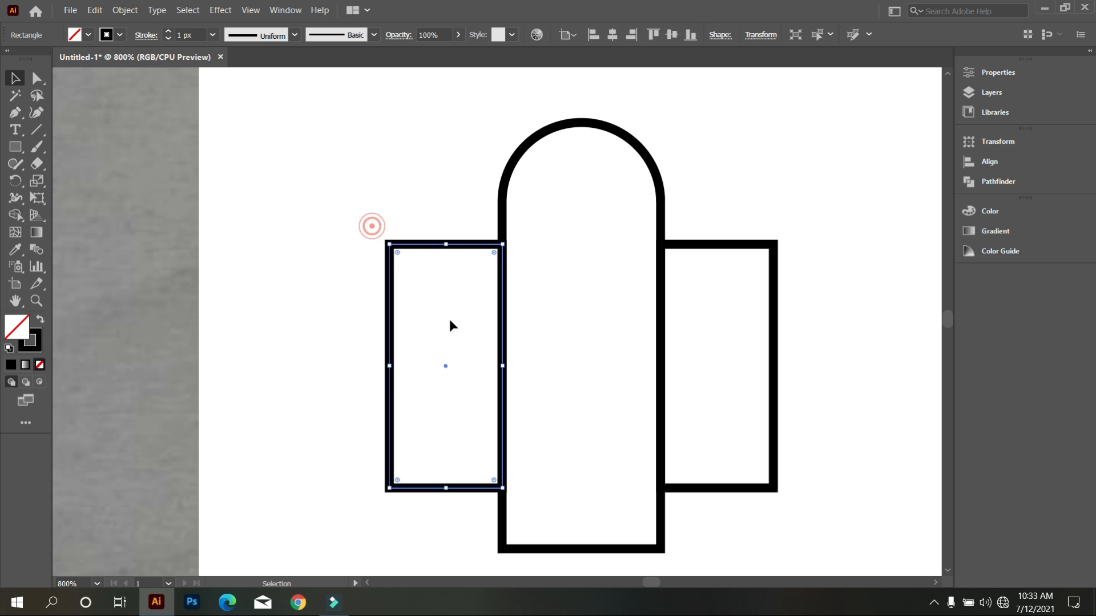
{"action": "left_click", "coordinate": [398, 254]}
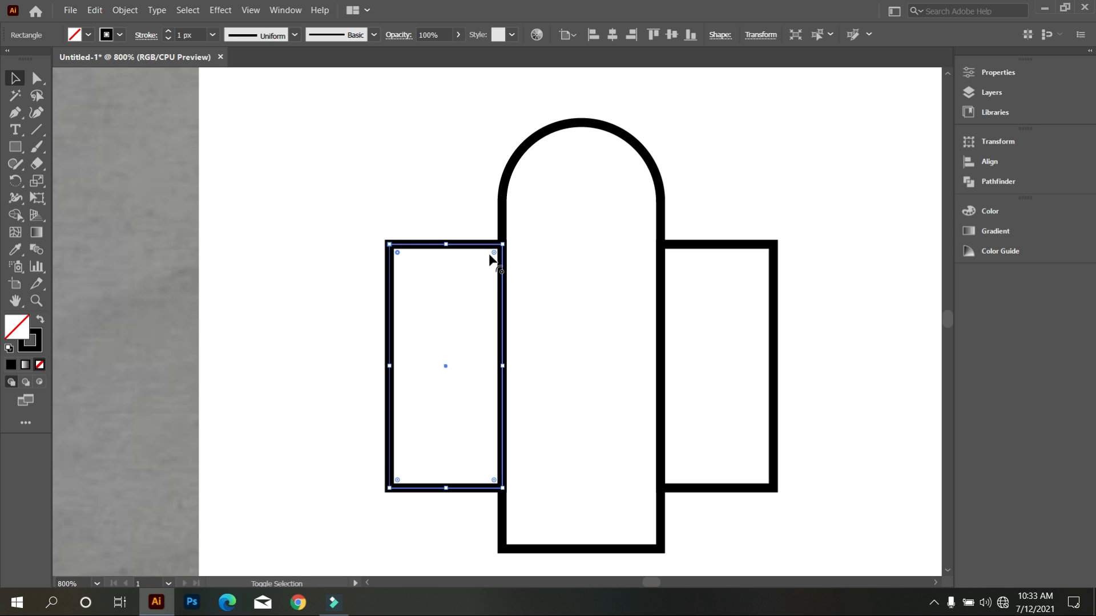
{"action": "left_click_drag", "start_coordinate": [492, 251], "coordinate": [442, 401]}
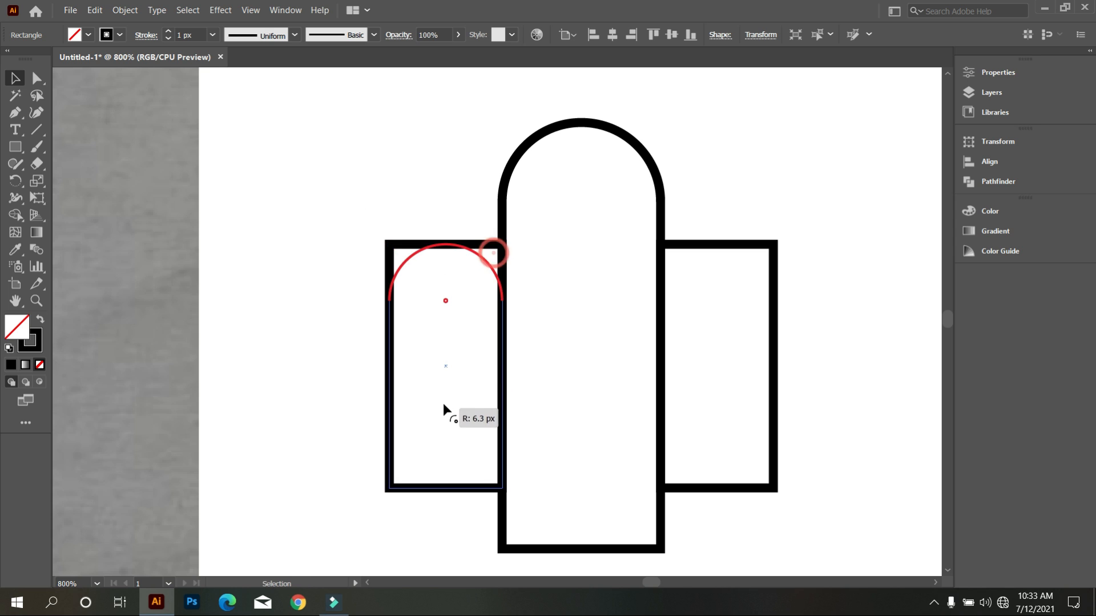
{"action": "left_click", "coordinate": [633, 331]}
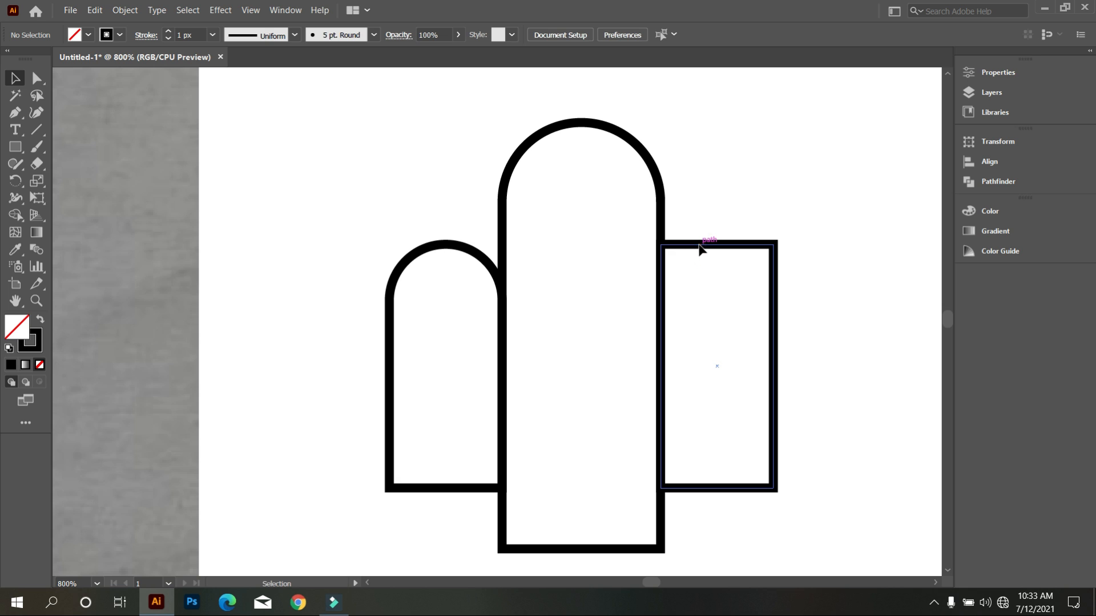
Round both upper corners of the short right rectangle fully to match the left arch.
{"action": "left_click", "coordinate": [700, 249]}
{"action": "left_click", "coordinate": [670, 255]}
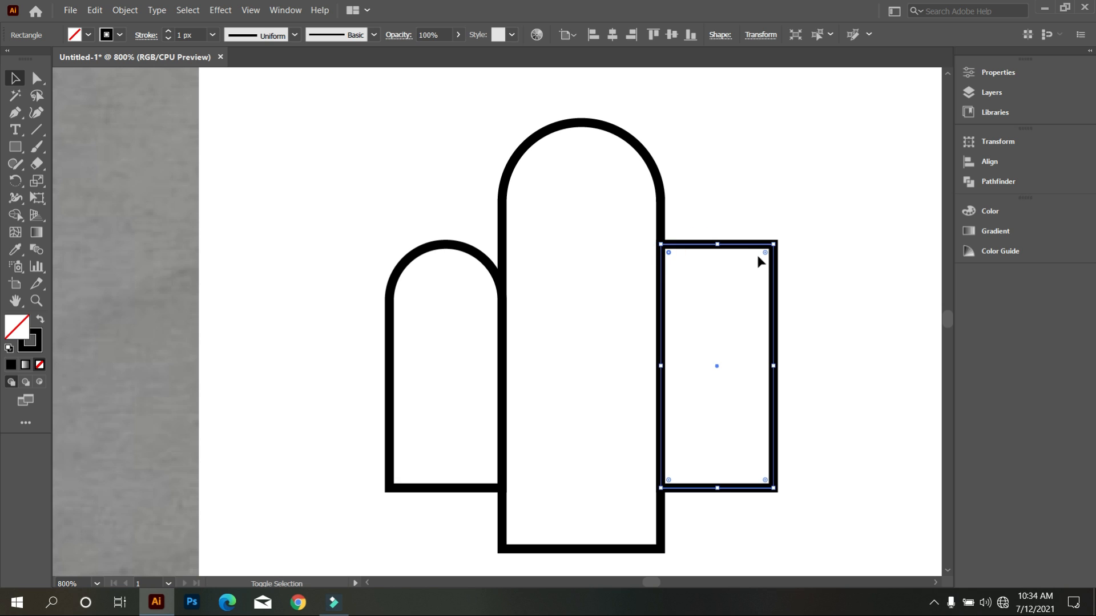
{"action": "left_click_drag", "start_coordinate": [766, 256], "coordinate": [701, 404]}
{"action": "left_click", "coordinate": [440, 339]}
Align the left and right arches vertically by their centres.
{"action": "left_click_drag", "start_coordinate": [350, 203], "coordinate": [429, 342]}
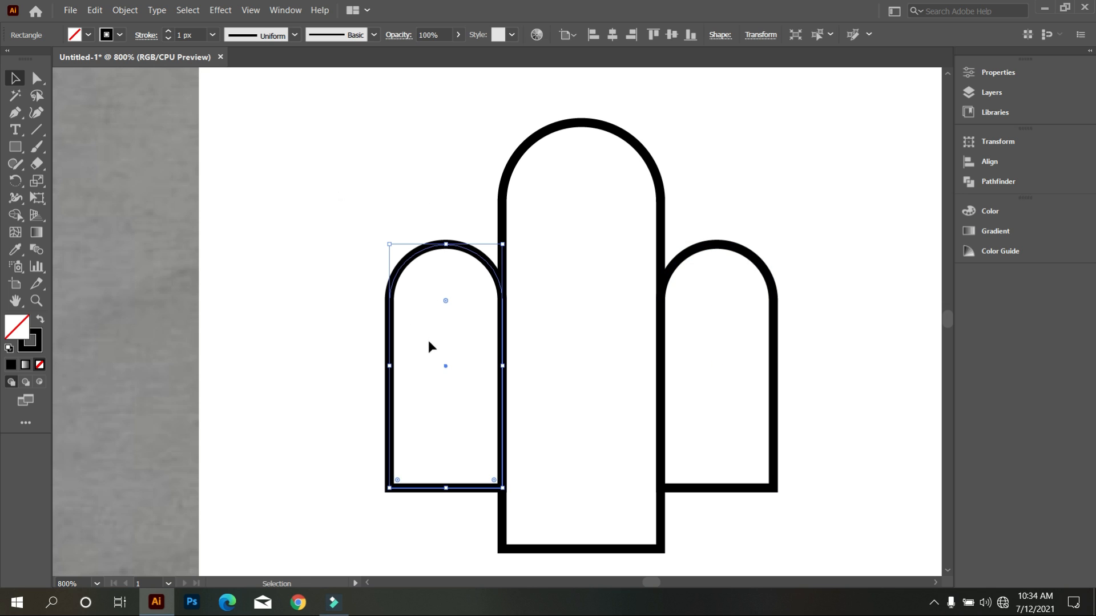
{"action": "left_click_drag", "start_coordinate": [710, 192], "coordinate": [752, 276]}
{"action": "left_click", "coordinate": [673, 35]}
{"action": "left_click", "coordinate": [747, 150]}
Thicken the middle arch's stroke and set the strokes of the two side arches to 2 px.
{"action": "scroll", "coordinate": [604, 328], "scroll_direction": "up", "scroll_amount": 1}
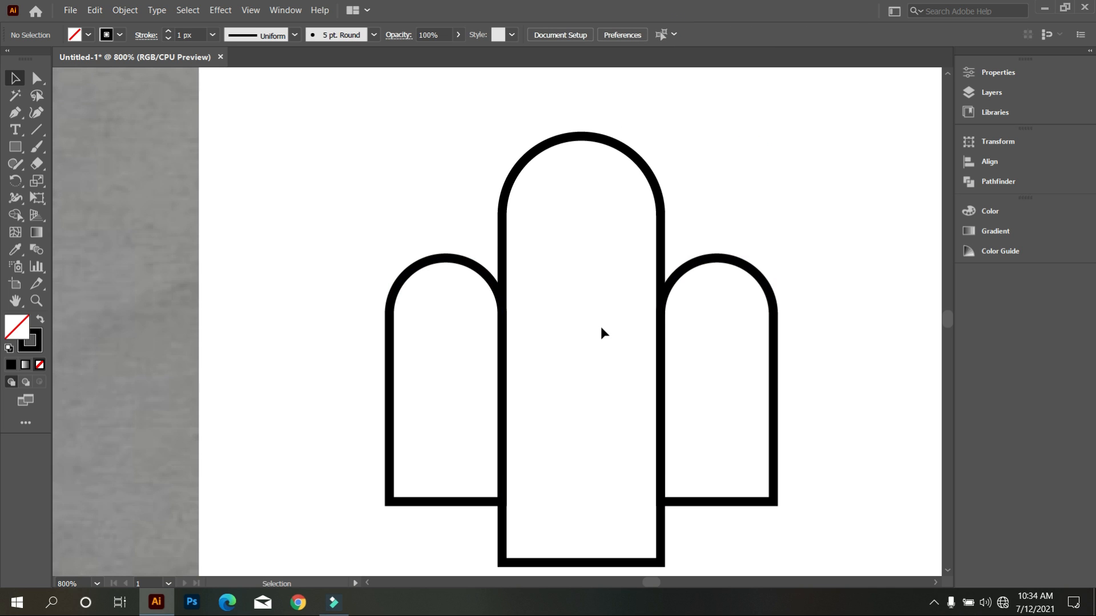
{"action": "scroll", "coordinate": [584, 324], "scroll_direction": "down", "scroll_amount": 1}
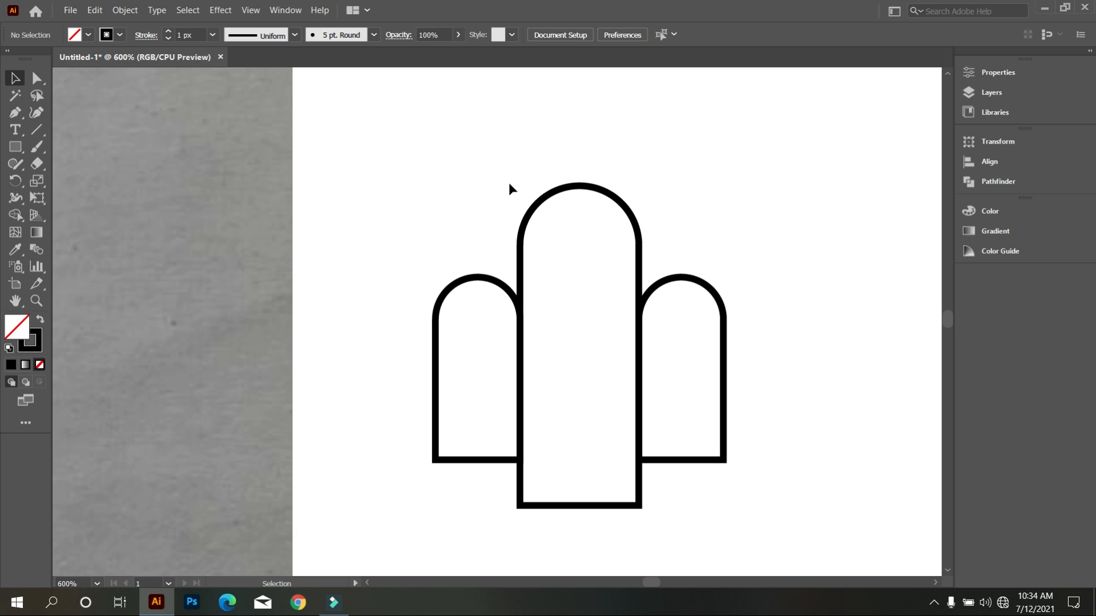
{"action": "left_click_drag", "start_coordinate": [526, 159], "coordinate": [543, 236]}
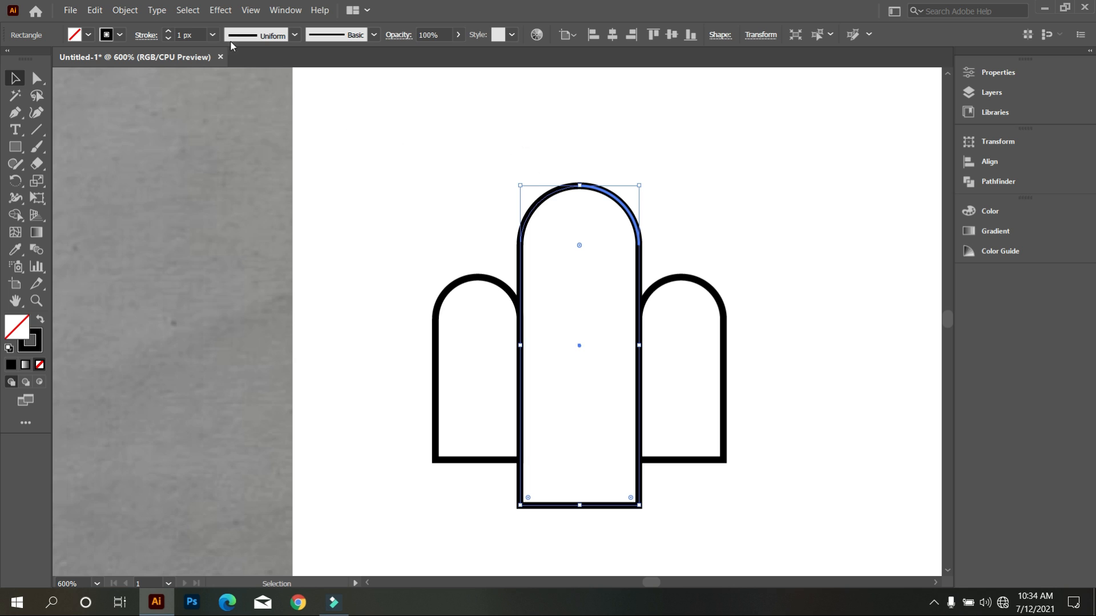
{"action": "scroll", "coordinate": [200, 34], "scroll_direction": "up", "scroll_amount": 1}
{"action": "left_click", "coordinate": [377, 156]}
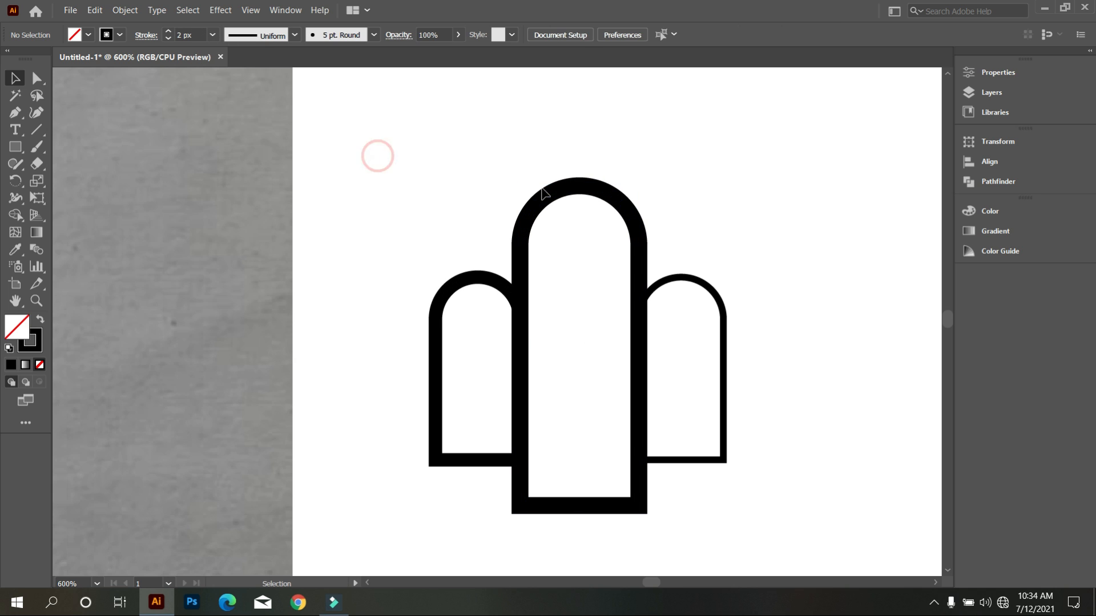
{"action": "left_click", "coordinate": [729, 326]}
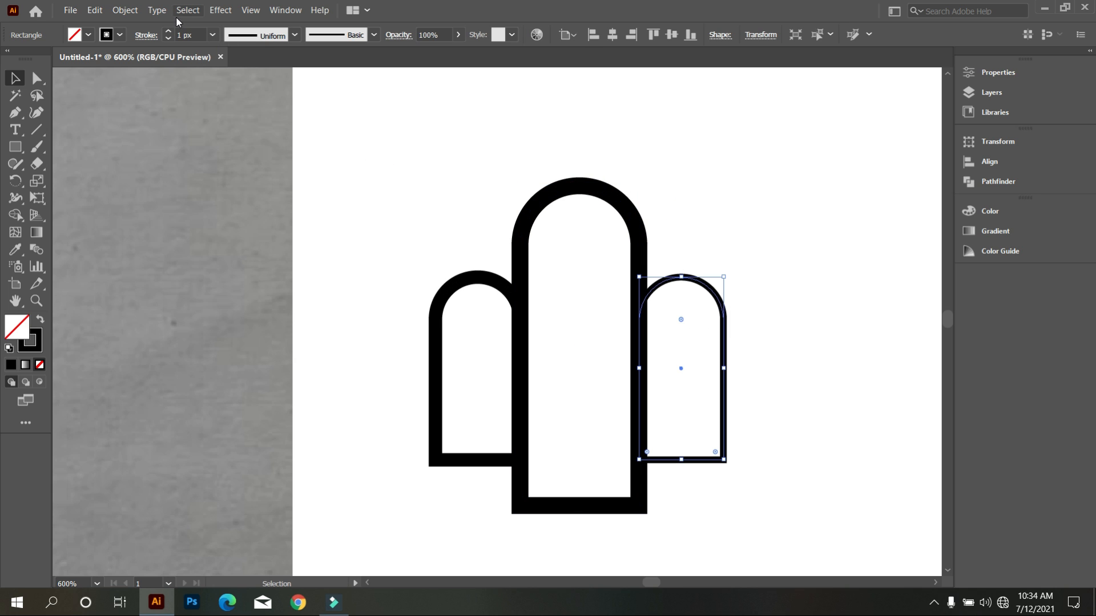
{"action": "scroll", "coordinate": [194, 34], "scroll_direction": "up", "scroll_amount": 1}
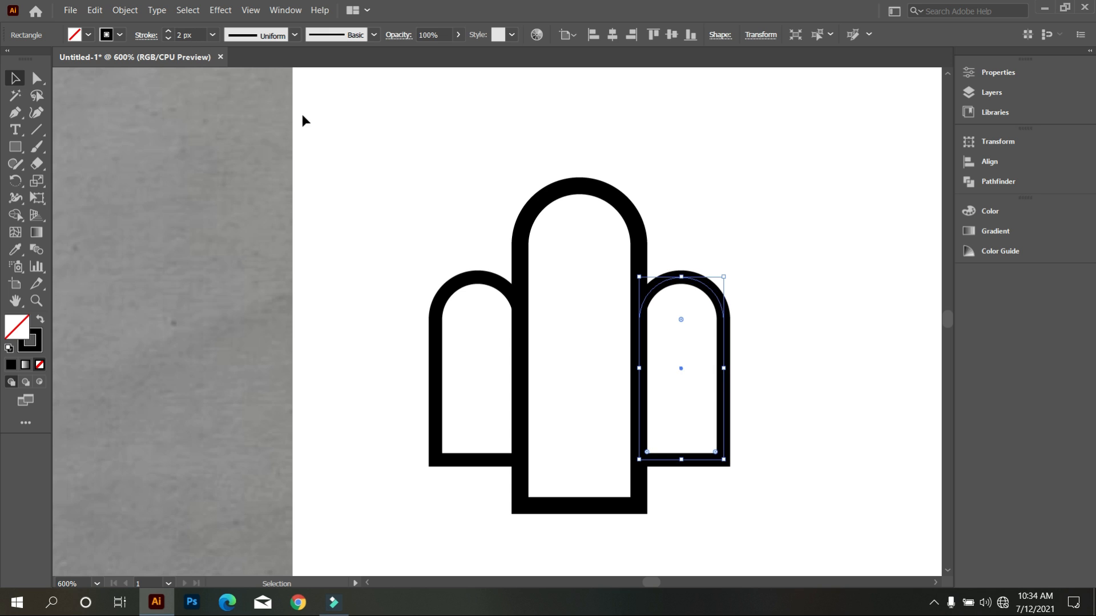
{"action": "left_click", "coordinate": [303, 114]}
Compare the outlined arches with the sketch and examine the crosses drawn above its arches.
{"action": "scroll", "coordinate": [605, 356], "scroll_direction": "up", "scroll_amount": 1}
{"action": "key", "text": "ctrl+a"}
{"action": "left_click", "coordinate": [776, 268]}
{"action": "scroll", "coordinate": [633, 260], "scroll_direction": "down", "scroll_amount": 1}
{"action": "scroll", "coordinate": [694, 342], "scroll_direction": "down", "scroll_amount": 1}
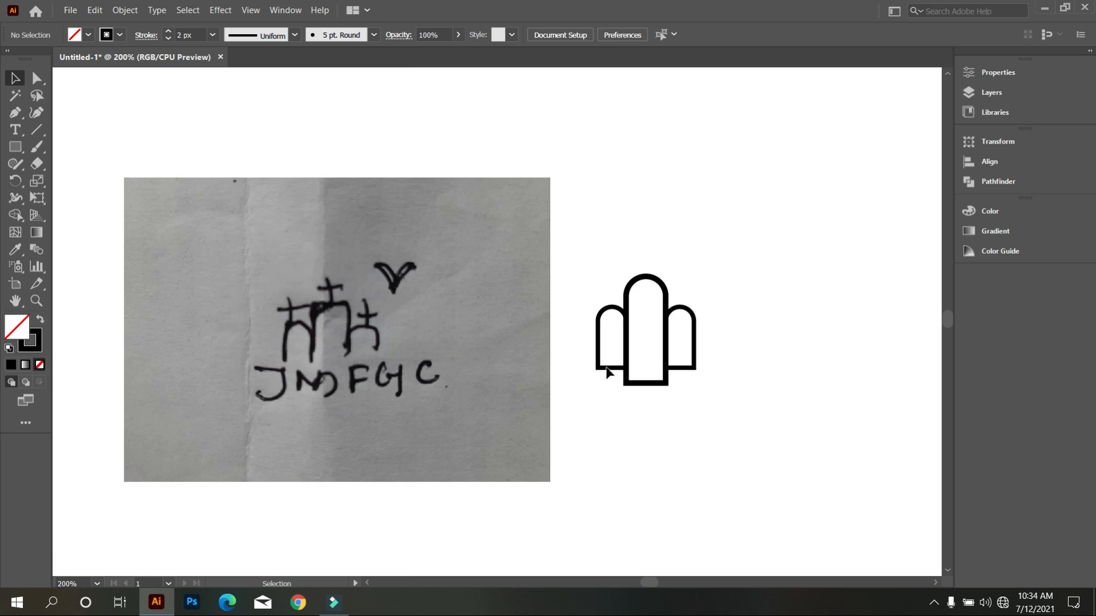
{"action": "scroll", "coordinate": [345, 340], "scroll_direction": "up", "scroll_amount": 3}
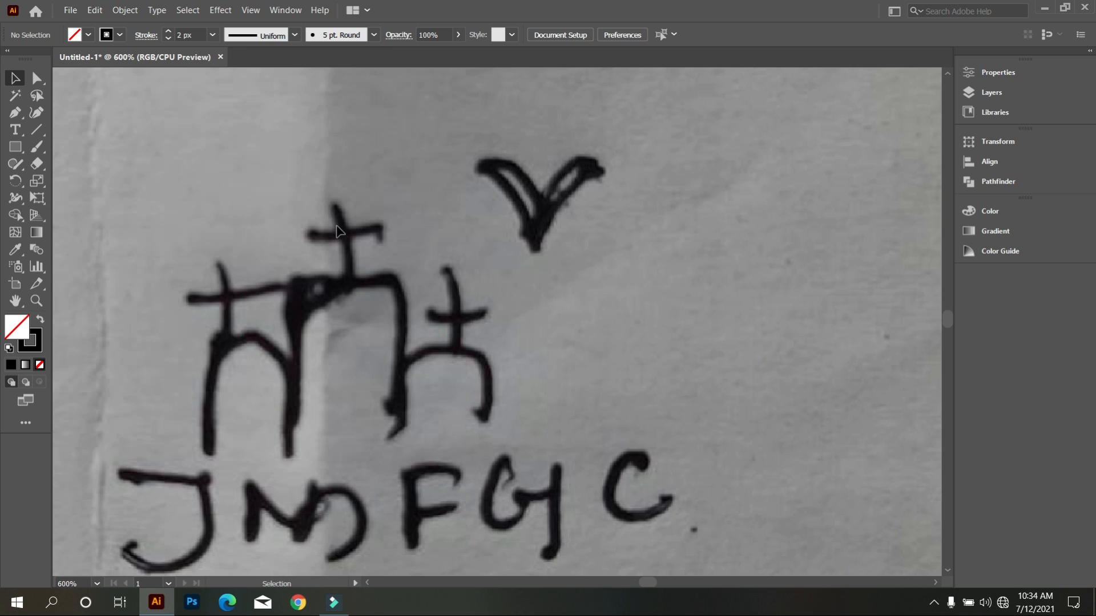
{"action": "scroll", "coordinate": [360, 285], "scroll_direction": "down", "scroll_amount": 3}
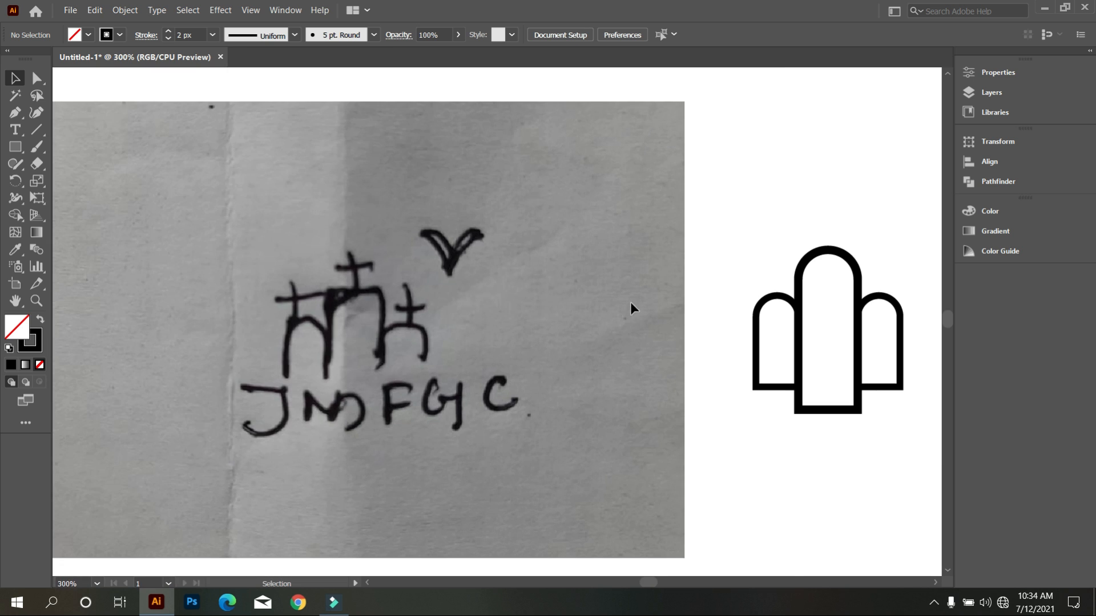
Draw a tall, narrow rectangle above the arches, fill it black without a stroke, and duplicate it to its right.
{"action": "left_click_drag", "start_coordinate": [747, 266], "coordinate": [535, 302]}
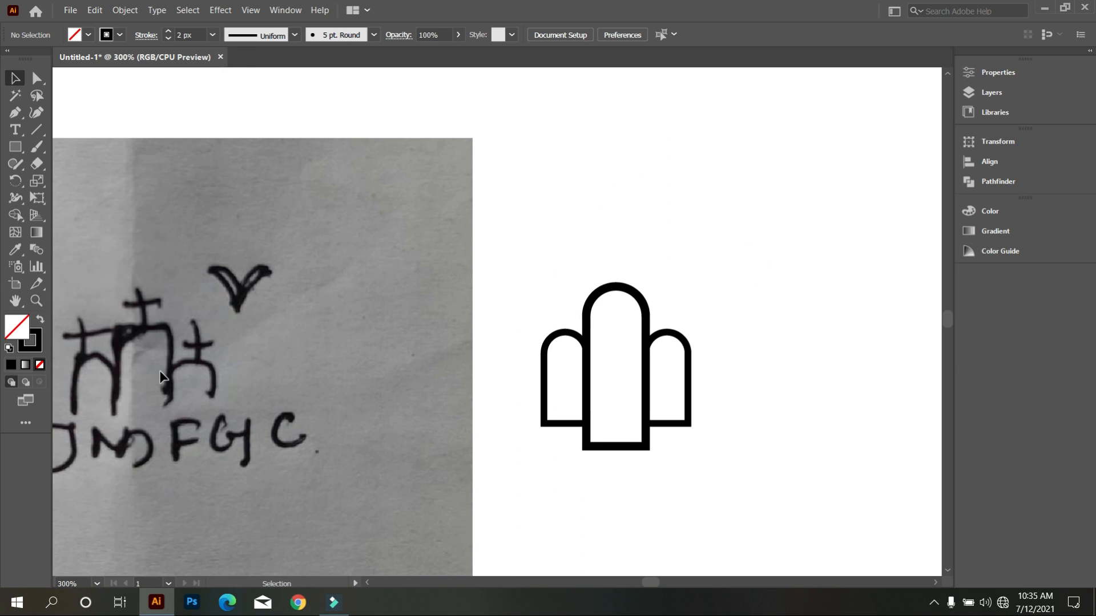
{"action": "left_click", "coordinate": [17, 151]}
{"action": "left_click_drag", "start_coordinate": [565, 131], "coordinate": [549, 255]}
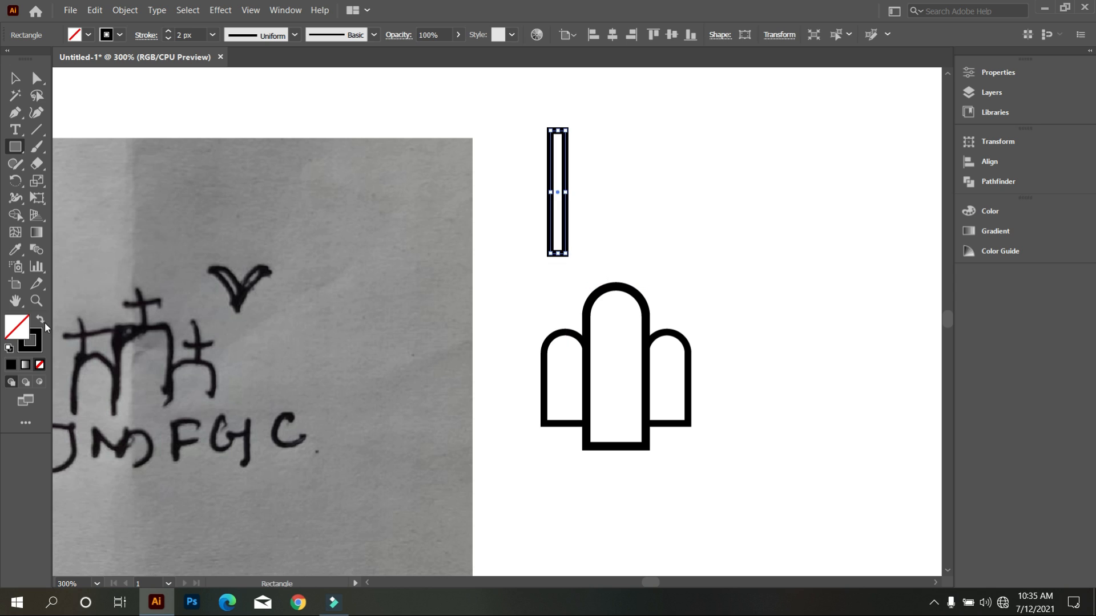
{"action": "left_click", "coordinate": [40, 320]}
{"action": "left_click", "coordinate": [16, 78]}
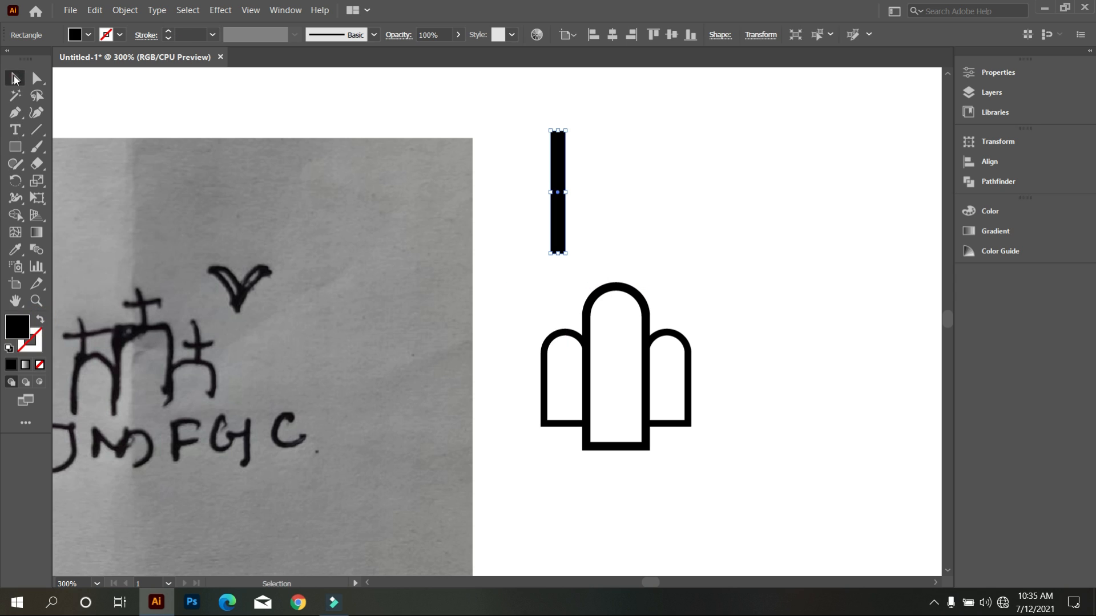
{"action": "left_click_drag", "start_coordinate": [554, 204], "coordinate": [636, 213]}
{"action": "left_click", "coordinate": [601, 230]}
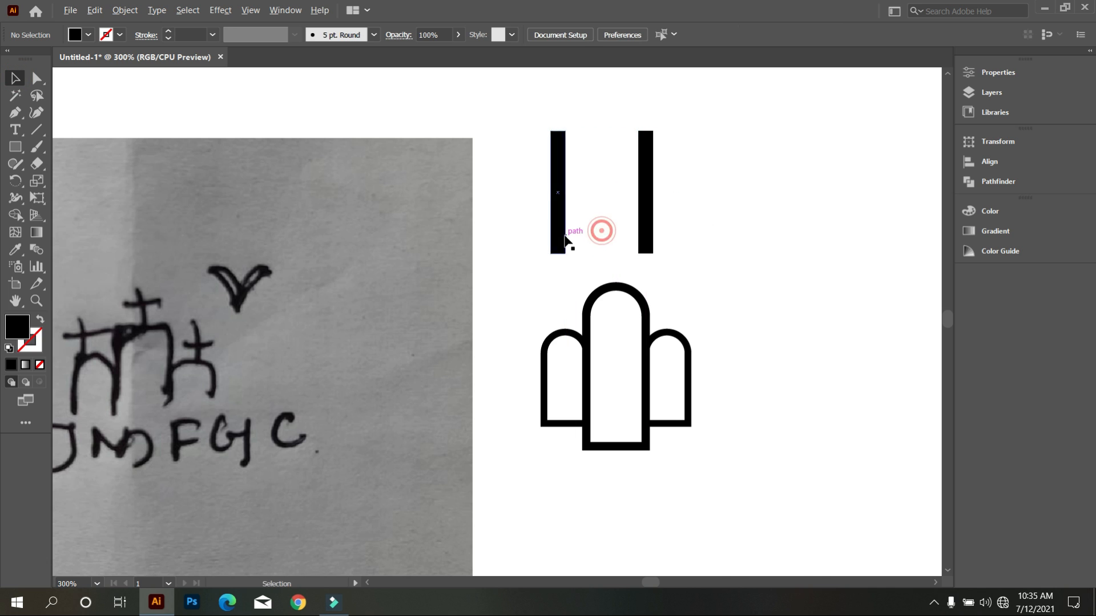
Draw a short, wide black rectangle as a width guide and centre it just below the left bar.
{"action": "scroll", "coordinate": [562, 233], "scroll_direction": "up", "scroll_amount": 2}
{"action": "left_click", "coordinate": [16, 147]}
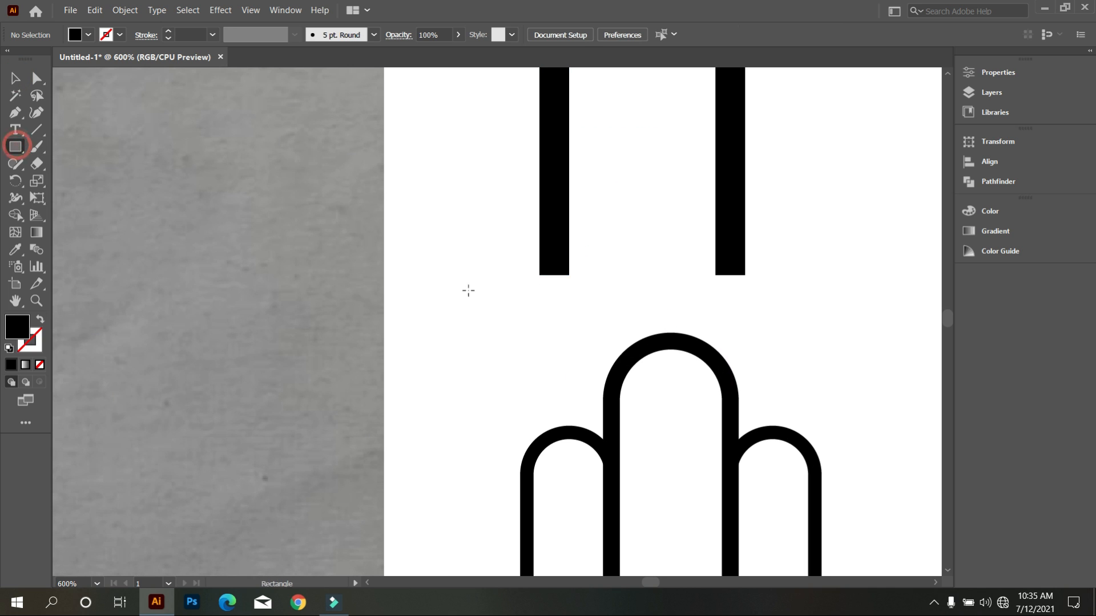
{"action": "left_click_drag", "start_coordinate": [506, 295], "coordinate": [571, 323]}
{"action": "left_click", "coordinate": [15, 78]}
{"action": "scroll", "coordinate": [583, 296], "scroll_direction": "up", "scroll_amount": 2}
{"action": "left_click_drag", "start_coordinate": [541, 321], "coordinate": [573, 293]}
Taper the left bar by moving its two bottom corners outward to the guide rectangle's side edges.
{"action": "left_click", "coordinate": [506, 224]}
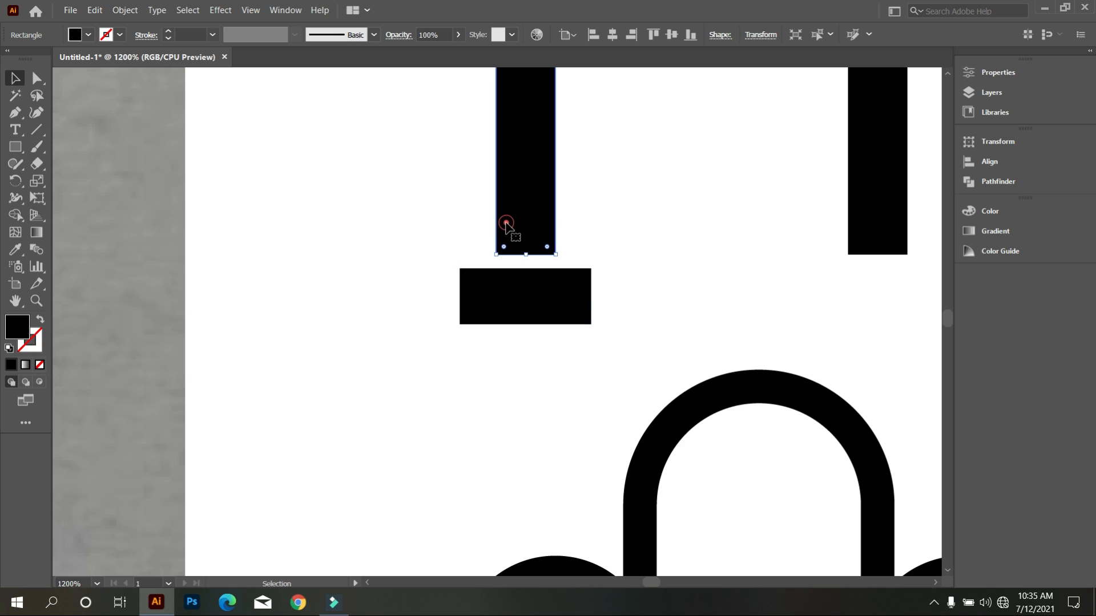
{"action": "left_click", "coordinate": [37, 79]}
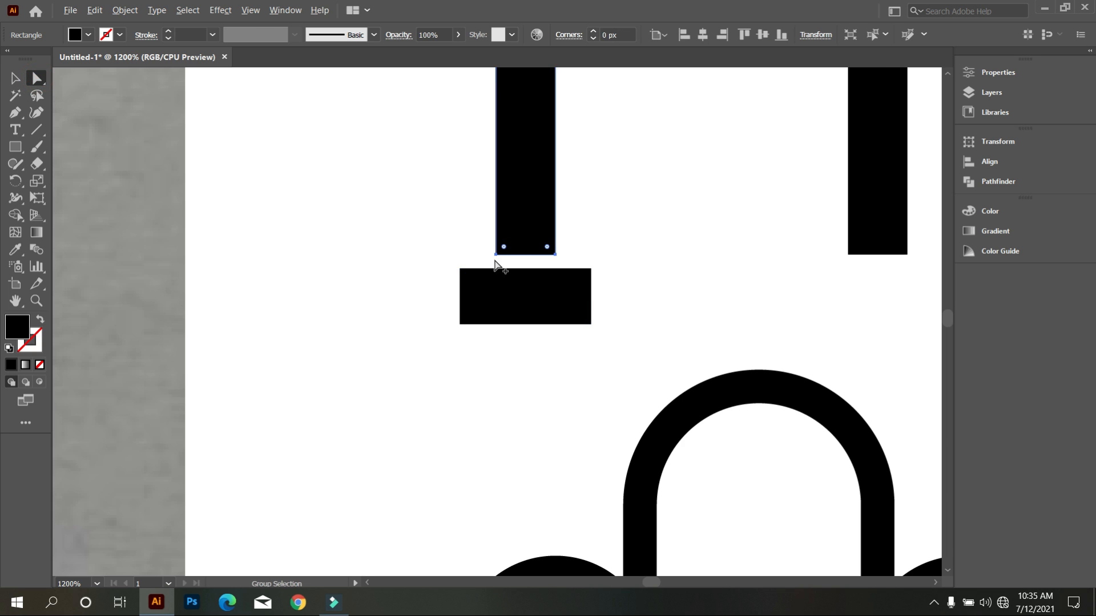
{"action": "scroll", "coordinate": [497, 264], "scroll_direction": "up", "scroll_amount": 2}
{"action": "left_click_drag", "start_coordinate": [482, 278], "coordinate": [410, 277]}
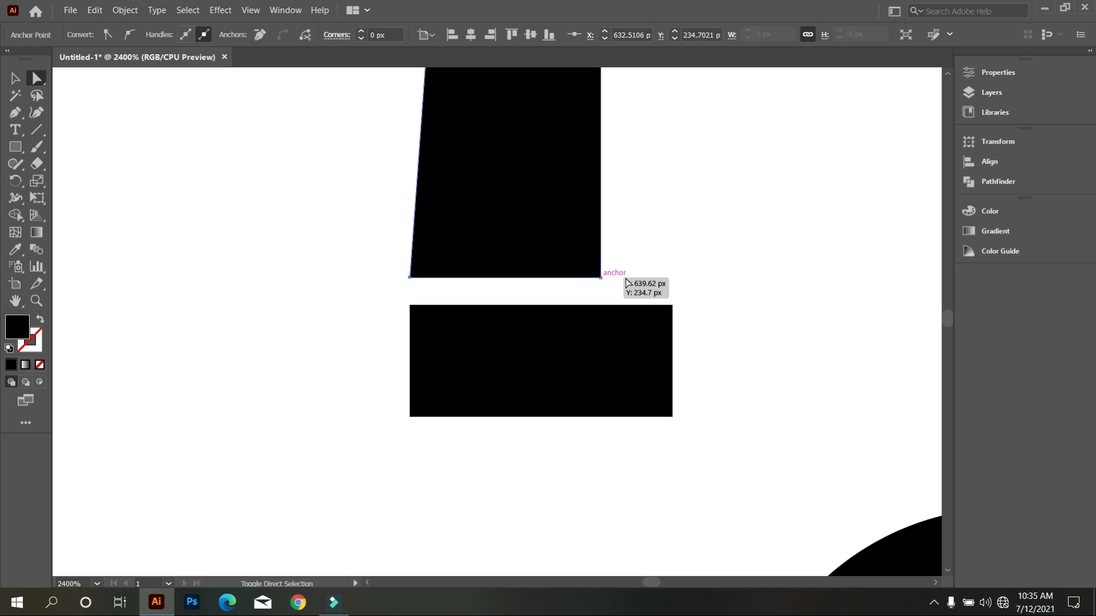
{"action": "left_click_drag", "start_coordinate": [601, 278], "coordinate": [672, 277]}
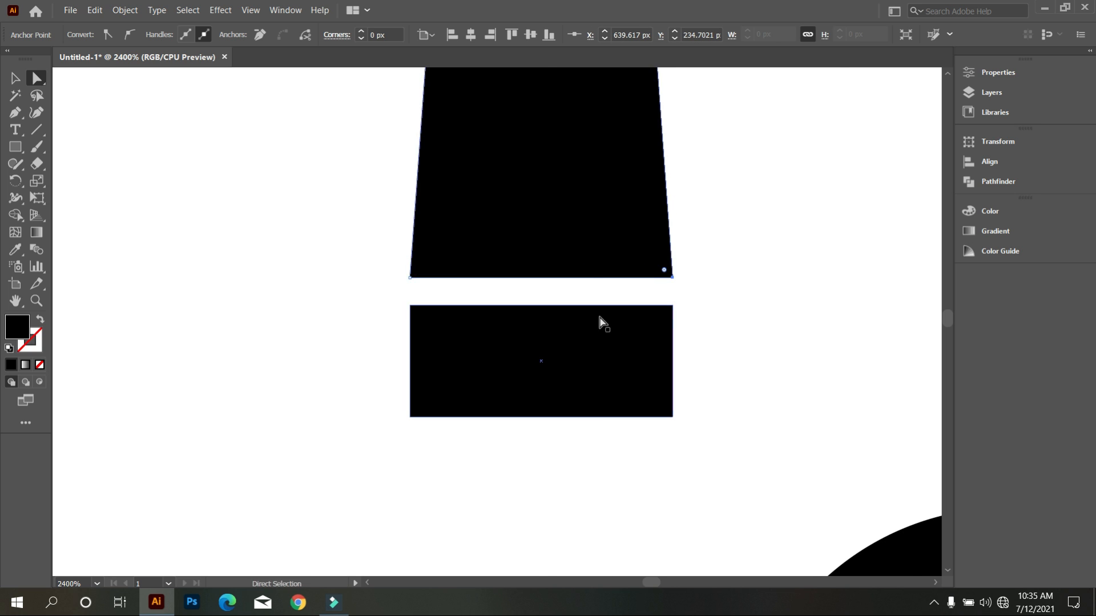
{"action": "scroll", "coordinate": [600, 321], "scroll_direction": "down", "scroll_amount": 5}
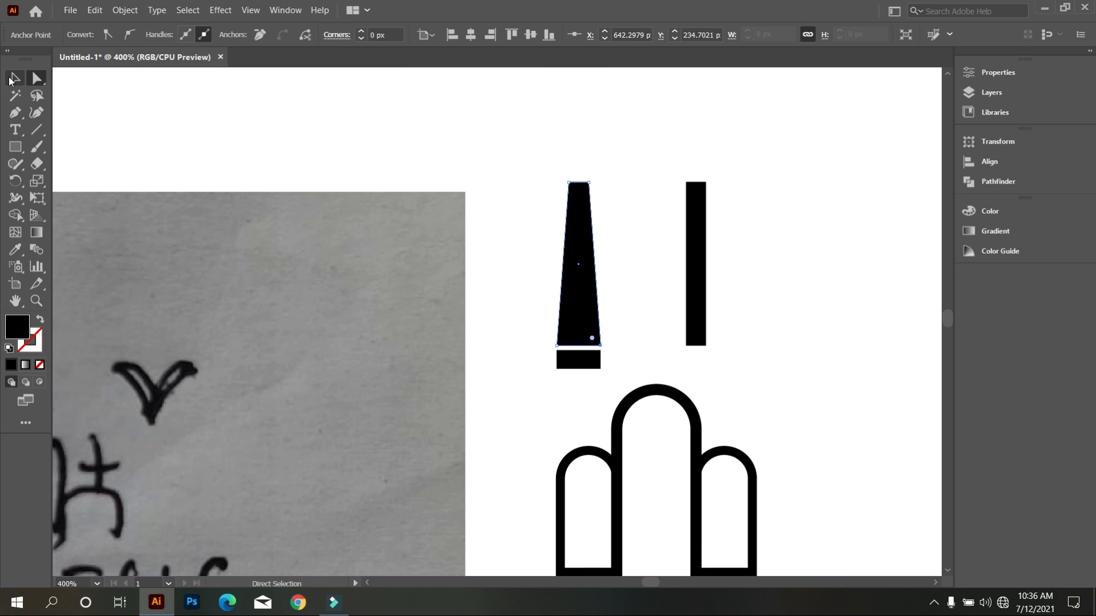
Delete the small guide rectangle below the tapered bar.
{"action": "left_click", "coordinate": [9, 79]}
{"action": "left_click", "coordinate": [235, 93]}
{"action": "left_click", "coordinate": [570, 363]}
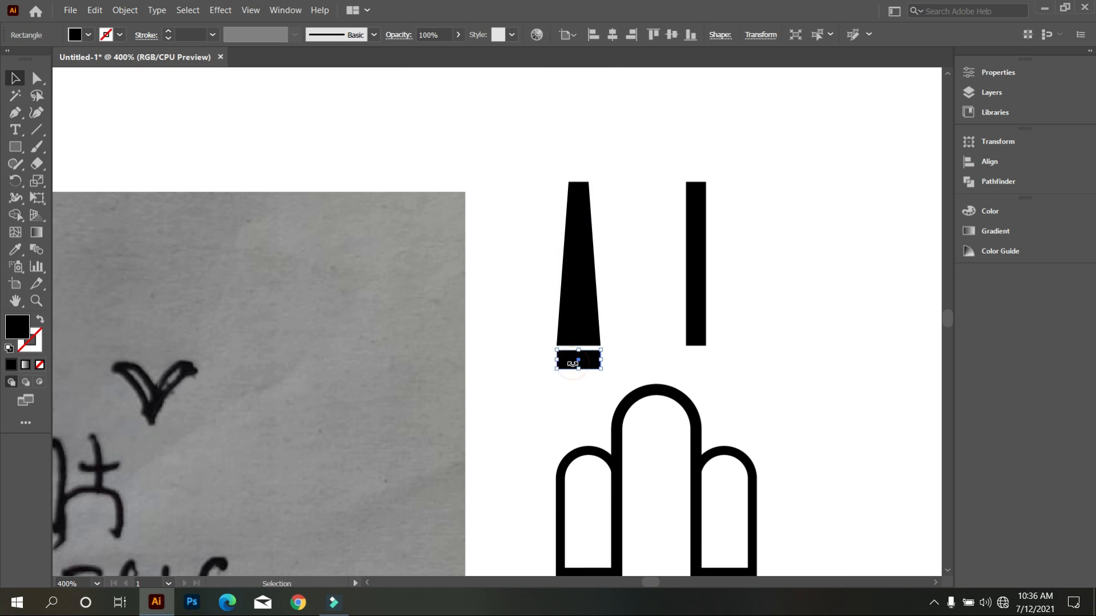
{"action": "key", "text": "Delete"}
{"action": "scroll", "coordinate": [556, 361], "scroll_direction": "up", "scroll_amount": 1}
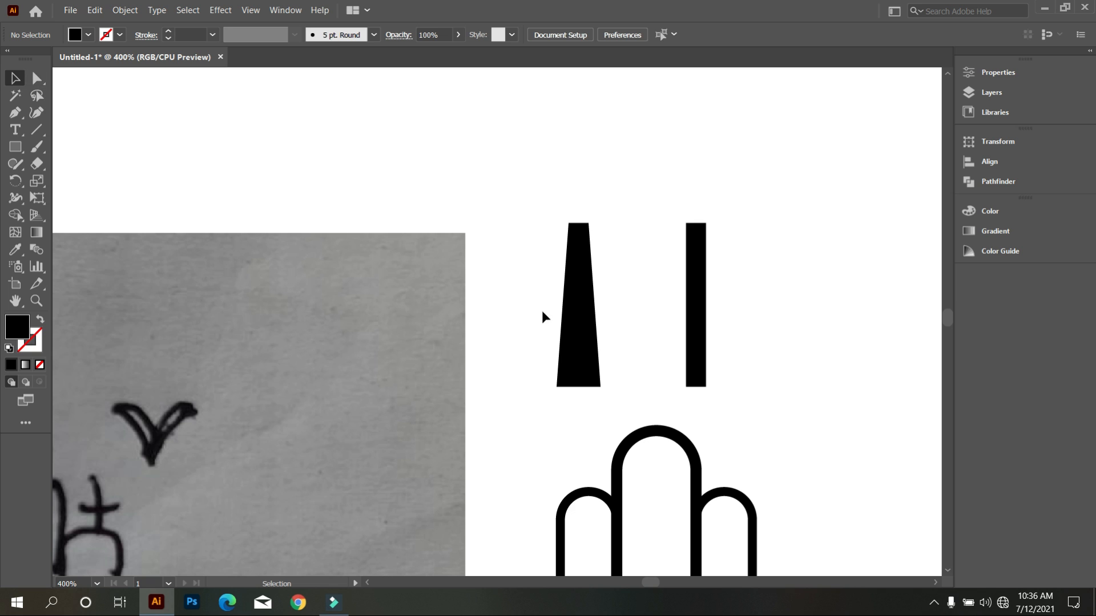
Lengthen the tapered bar downward and move it up and to the left, clear of the arches.
{"action": "left_click", "coordinate": [594, 350]}
{"action": "scroll", "coordinate": [595, 351], "scroll_direction": "down", "scroll_amount": 1}
{"action": "left_click_drag", "start_coordinate": [582, 332], "coordinate": [578, 428]}
{"action": "left_click", "coordinate": [611, 332]}
{"action": "left_click_drag", "start_coordinate": [585, 376], "coordinate": [552, 325]}
Lay the second bar horizontally across the tapered bar's upper part and align both by their horizontal centres to form a cross.
{"action": "left_click", "coordinate": [634, 325]}
{"action": "scroll", "coordinate": [623, 307], "scroll_direction": "up", "scroll_amount": 1}
{"action": "left_click_drag", "start_coordinate": [624, 238], "coordinate": [589, 193]}
{"action": "left_click", "coordinate": [655, 256]}
{"action": "left_click_drag", "start_coordinate": [479, 147], "coordinate": [591, 194]}
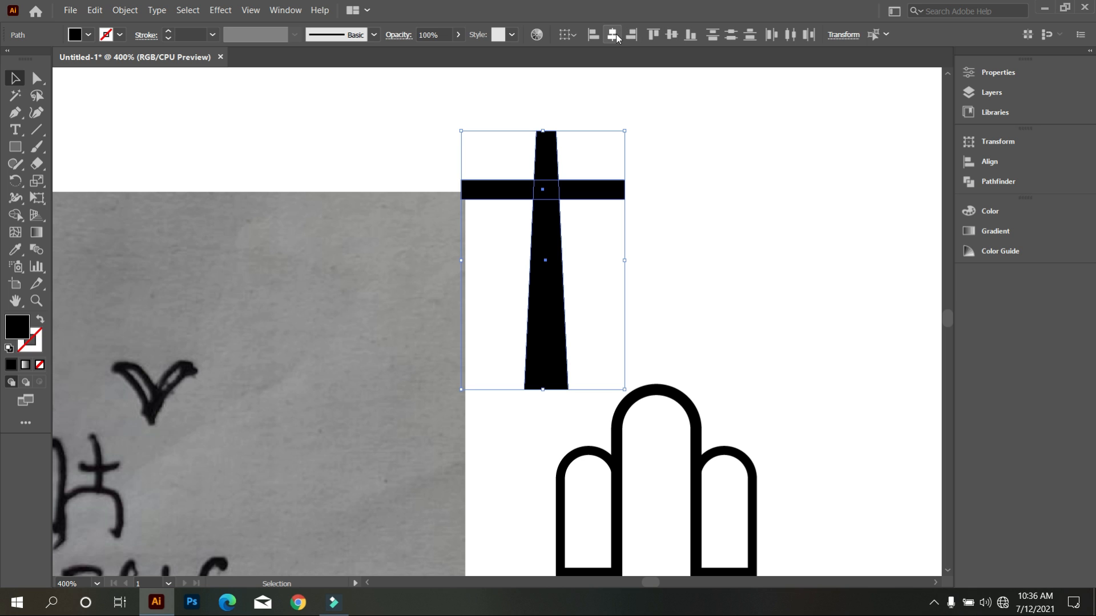
{"action": "left_click", "coordinate": [612, 33]}
{"action": "left_click", "coordinate": [690, 128]}
{"action": "scroll", "coordinate": [673, 285], "scroll_direction": "down", "scroll_amount": 1}
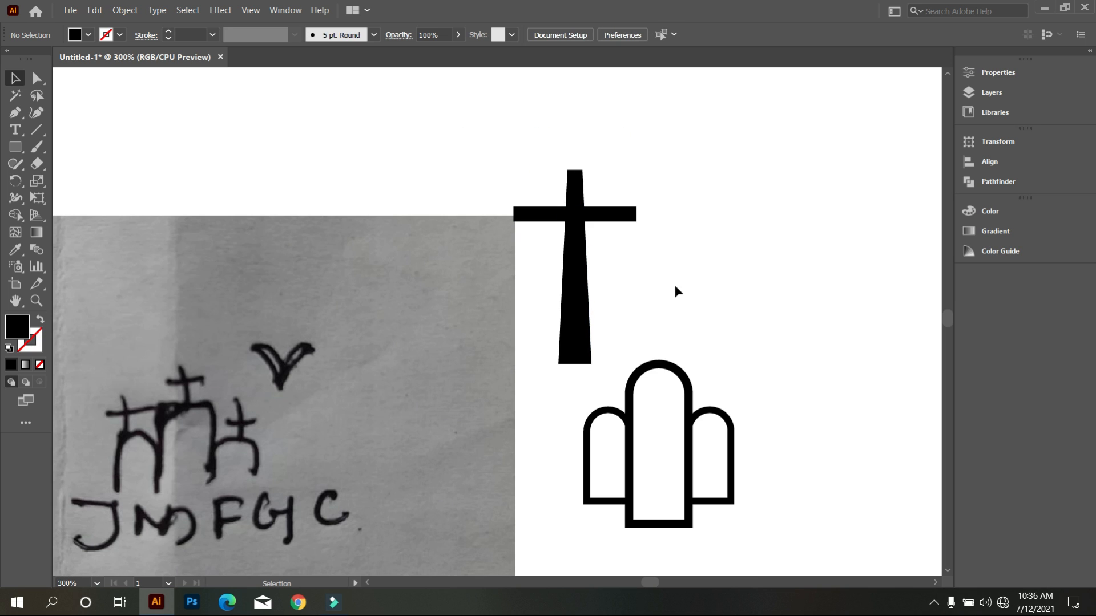
Scale the cross down and place it on top of the middle arch.
{"action": "left_click_drag", "start_coordinate": [522, 146], "coordinate": [618, 331]}
{"action": "left_click_drag", "start_coordinate": [577, 366], "coordinate": [656, 368]}
{"action": "left_click", "coordinate": [592, 275]}
{"action": "left_click", "coordinate": [578, 210]}
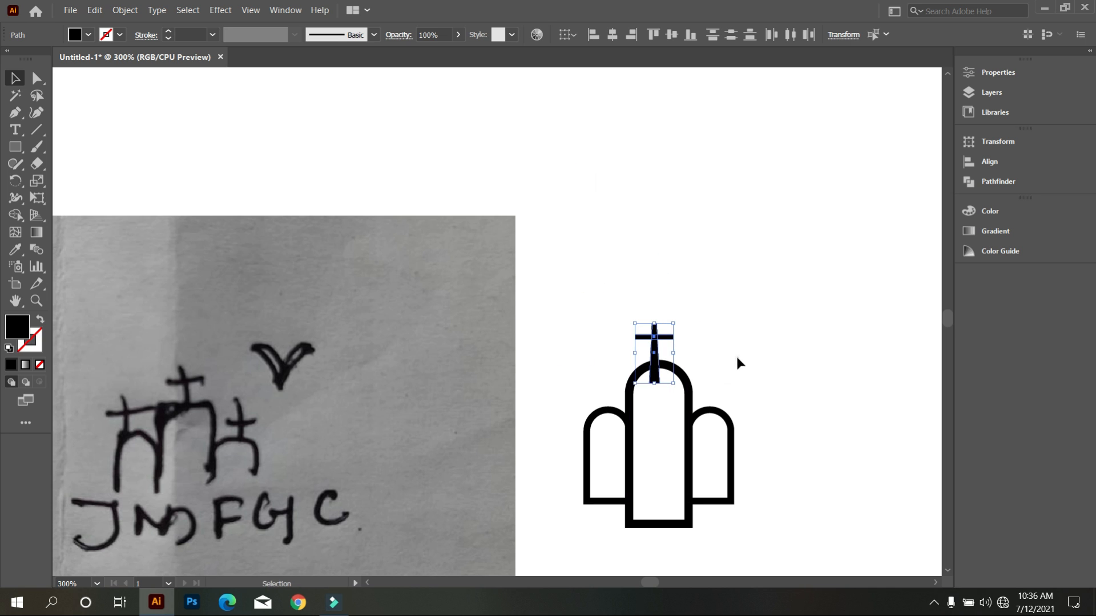
Round the top end of the cross's upright and both ends of its crossbar.
{"action": "left_click", "coordinate": [735, 355]}
{"action": "scroll", "coordinate": [719, 362], "scroll_direction": "up", "scroll_amount": 3}
{"action": "left_click_drag", "start_coordinate": [533, 176], "coordinate": [668, 298]}
{"action": "left_click", "coordinate": [744, 298]}
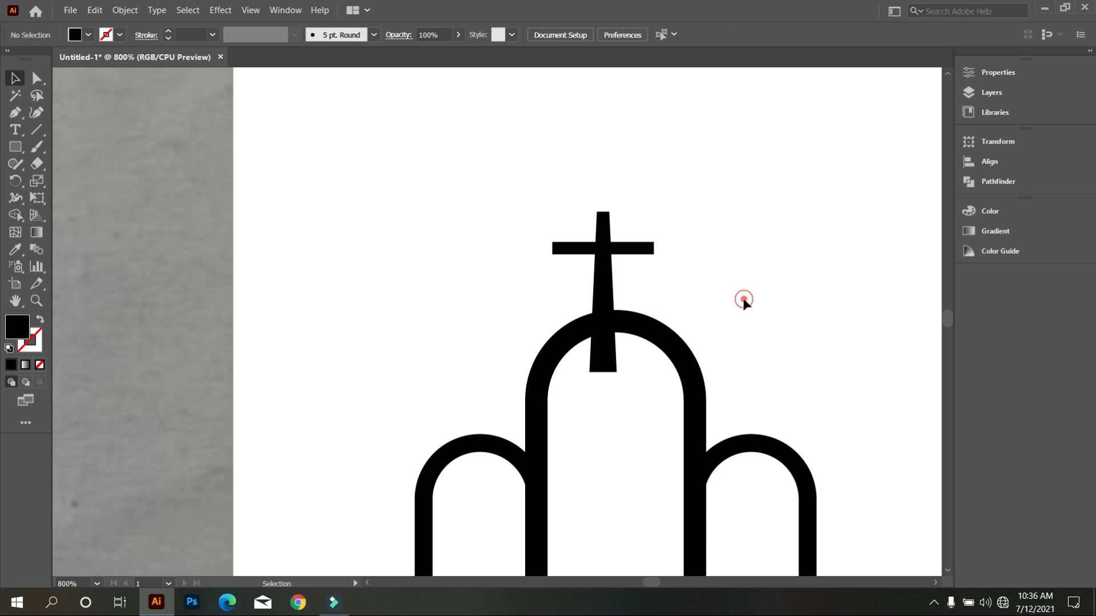
{"action": "scroll", "coordinate": [731, 293], "scroll_direction": "up", "scroll_amount": 2}
{"action": "scroll", "coordinate": [489, 215], "scroll_direction": "up", "scroll_amount": 4}
{"action": "left_click", "coordinate": [393, 216]}
{"action": "left_click_drag", "start_coordinate": [391, 212], "coordinate": [494, 361]}
{"action": "left_click", "coordinate": [495, 359]}
{"action": "scroll", "coordinate": [491, 363], "scroll_direction": "down", "scroll_amount": 4}
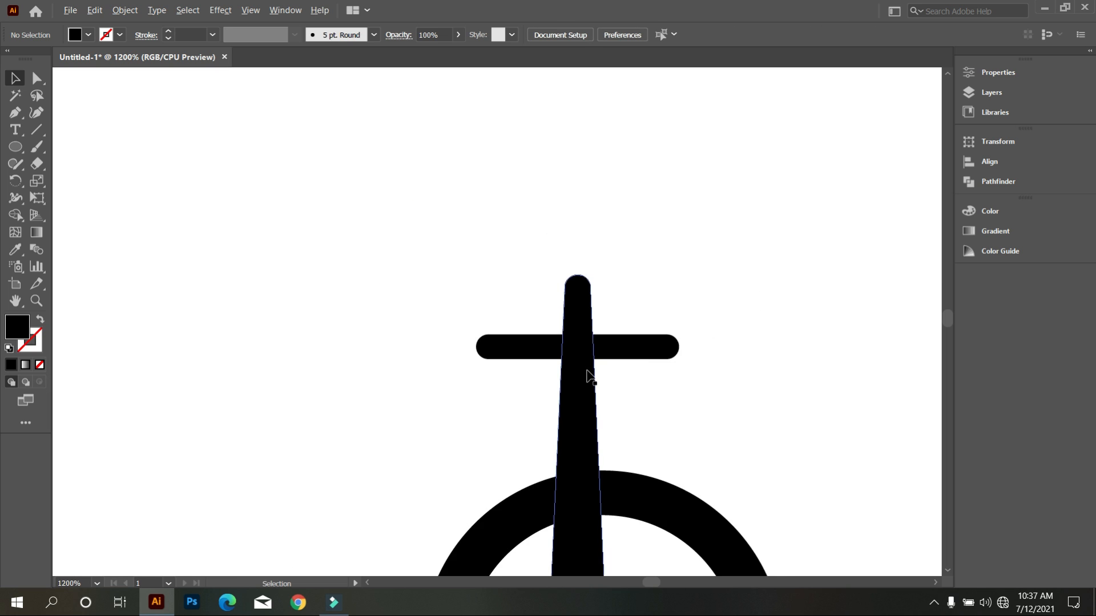
Unite the cross's upright and crossbar into a single shape.
{"action": "scroll", "coordinate": [590, 377], "scroll_direction": "down", "scroll_amount": 1}
{"action": "left_click_drag", "start_coordinate": [520, 231], "coordinate": [669, 414]}
{"action": "scroll", "coordinate": [648, 392], "scroll_direction": "down", "scroll_amount": 1}
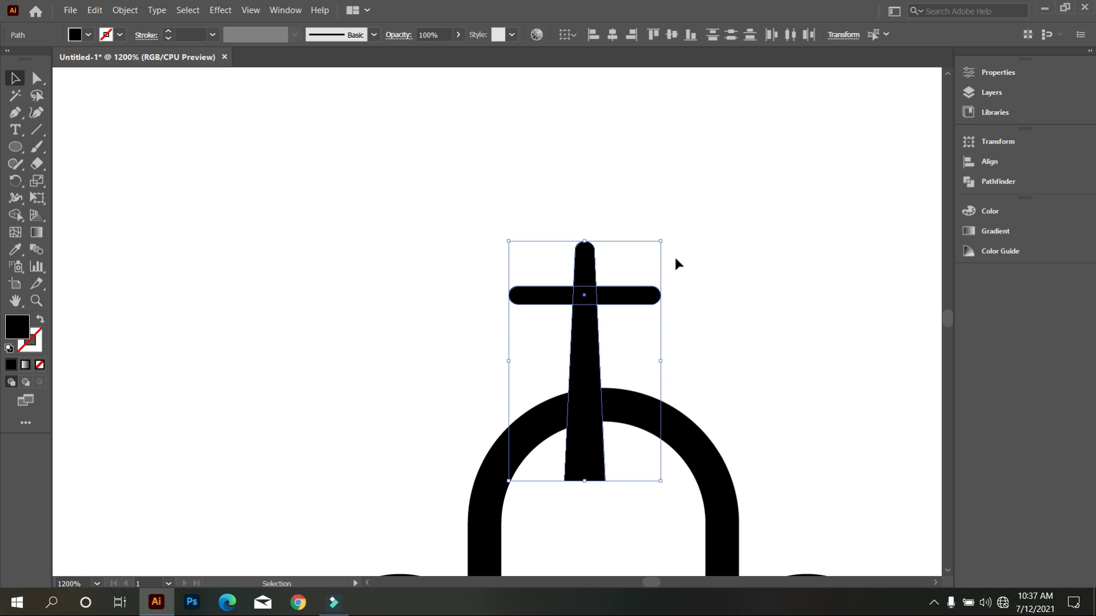
{"action": "left_click", "coordinate": [992, 183]}
{"action": "left_click", "coordinate": [802, 176]}
{"action": "left_click", "coordinate": [765, 257]}
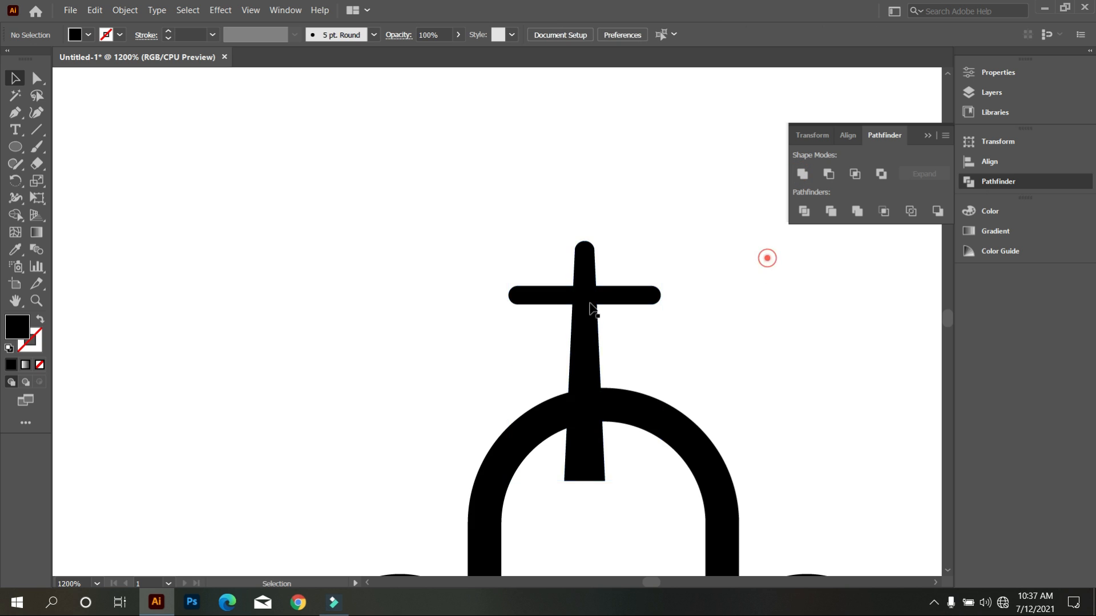
Reposition the cross on top of the middle arch and align the two by their horizontal centres.
{"action": "scroll", "coordinate": [562, 315], "scroll_direction": "down", "scroll_amount": 3}
{"action": "scroll", "coordinate": [562, 315], "scroll_direction": "down", "scroll_amount": 1}
{"action": "scroll", "coordinate": [567, 339], "scroll_direction": "up", "scroll_amount": 1}
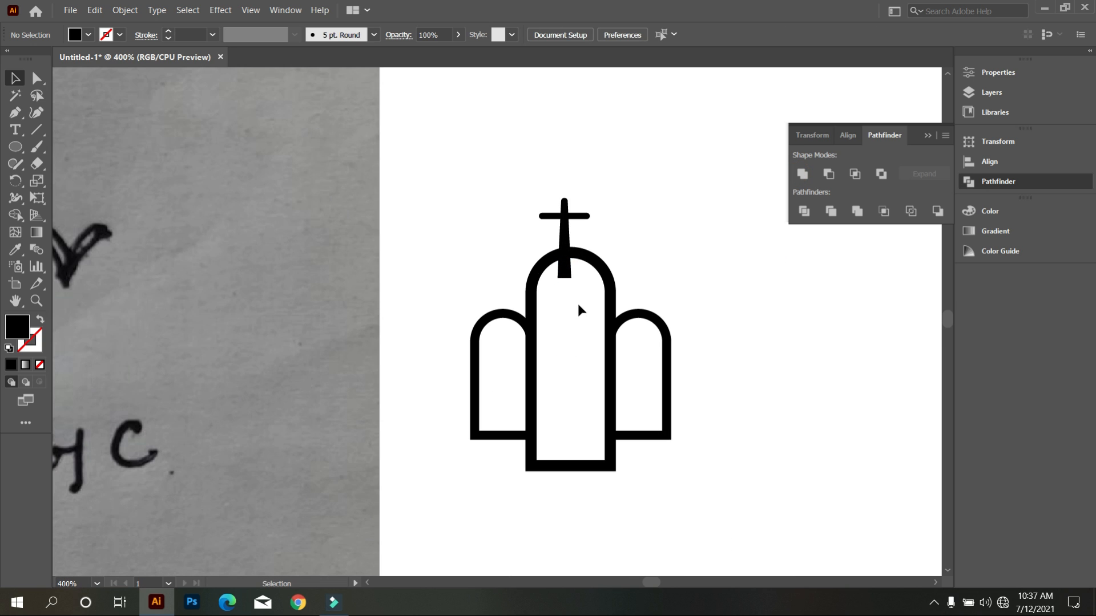
{"action": "left_click_drag", "start_coordinate": [498, 170], "coordinate": [611, 304]}
{"action": "left_click", "coordinate": [596, 328]}
{"action": "scroll", "coordinate": [573, 272], "scroll_direction": "up", "scroll_amount": 2}
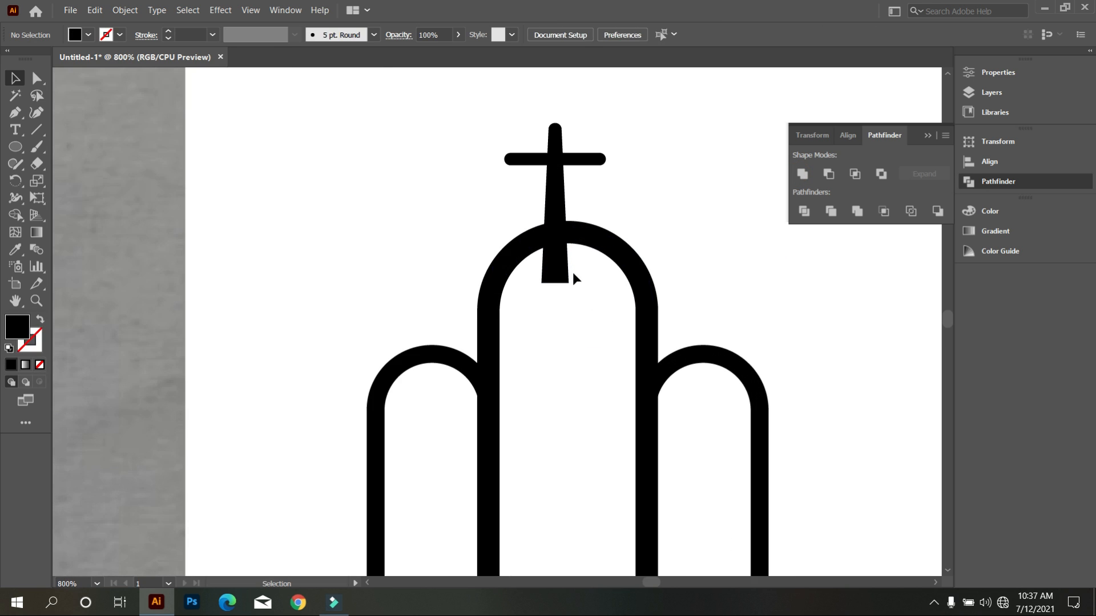
{"action": "left_click_drag", "start_coordinate": [563, 268], "coordinate": [584, 275]}
{"action": "left_click", "coordinate": [570, 354]}
{"action": "left_click_drag", "start_coordinate": [482, 132], "coordinate": [650, 283]}
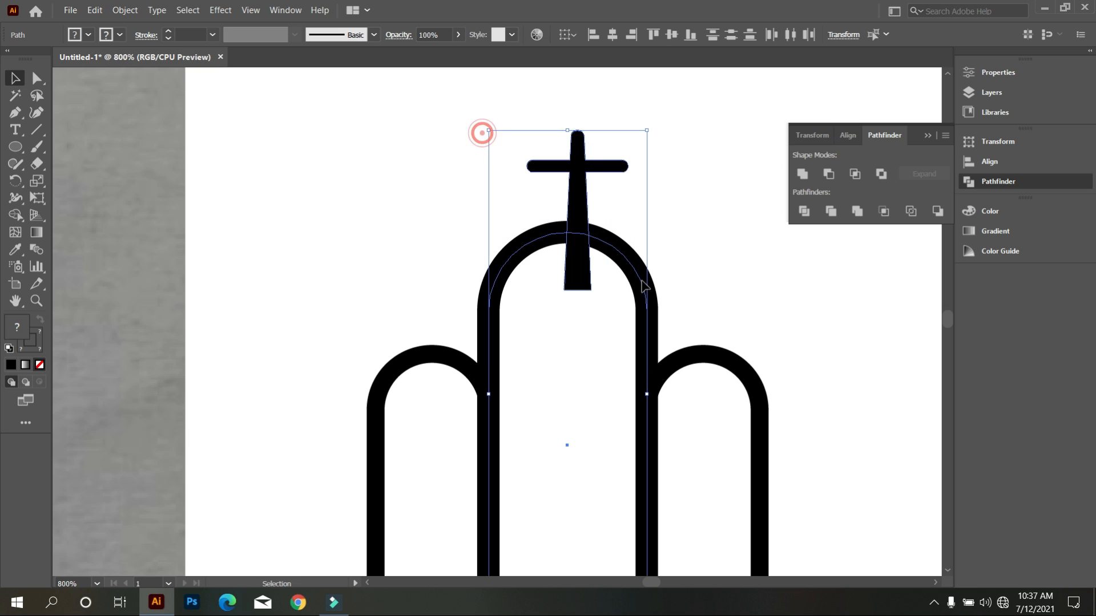
{"action": "left_click", "coordinate": [612, 36]}
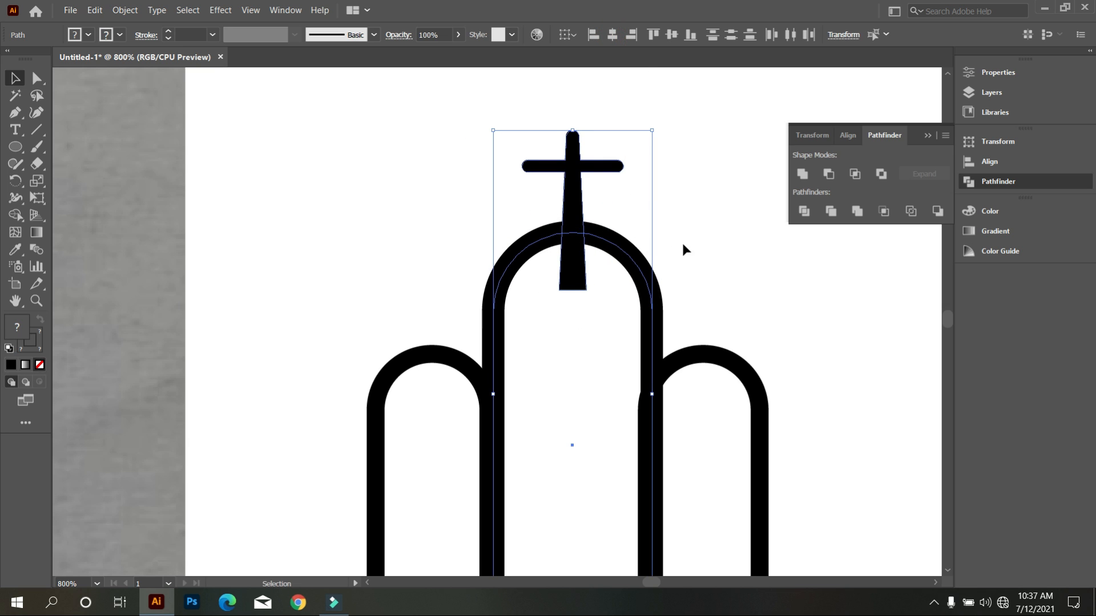
{"action": "left_click", "coordinate": [740, 248]}
{"action": "scroll", "coordinate": [593, 316], "scroll_direction": "down", "scroll_amount": 2}
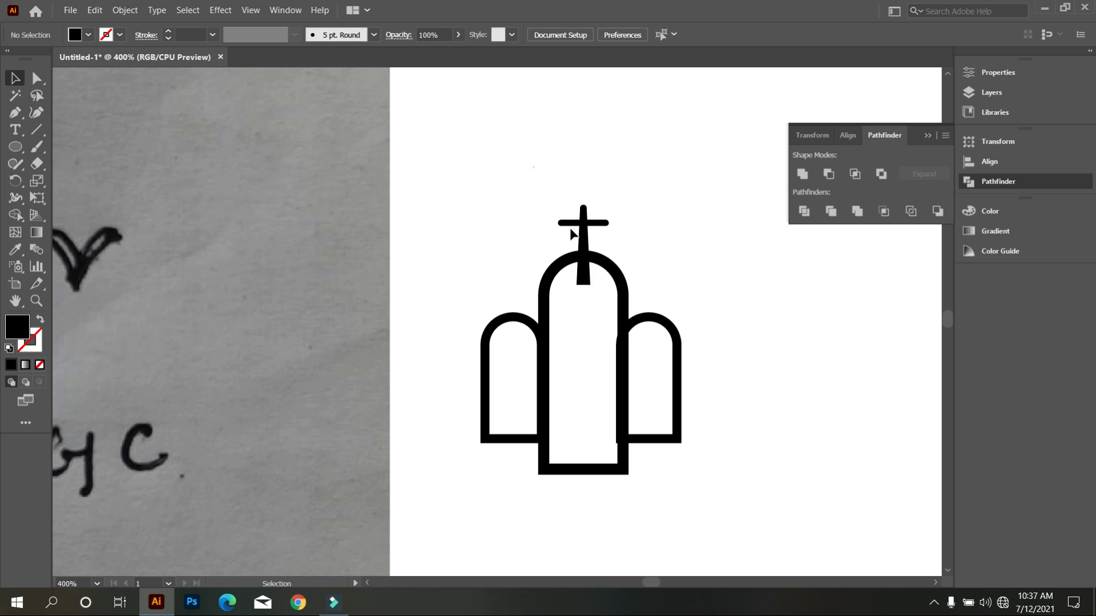
Group the middle arch with its cross, move the pair up over the right arch, and ungroup them.
{"action": "left_click_drag", "start_coordinate": [533, 168], "coordinate": [612, 321]}
{"action": "key", "text": "ctrl+g"}
{"action": "left_click", "coordinate": [589, 402]}
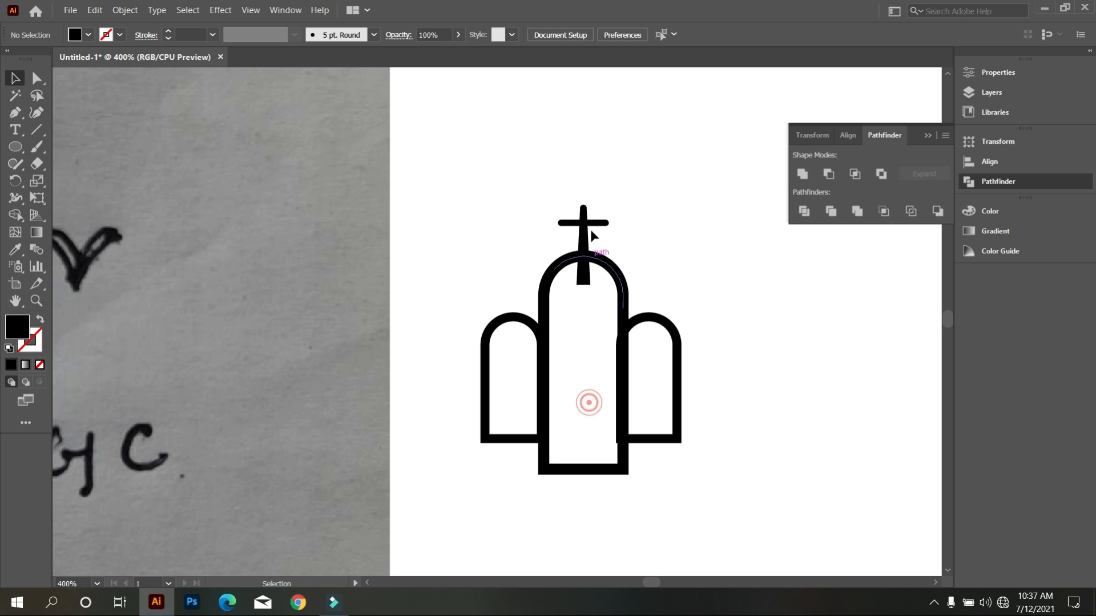
{"action": "left_click_drag", "start_coordinate": [587, 242], "coordinate": [630, 177]}
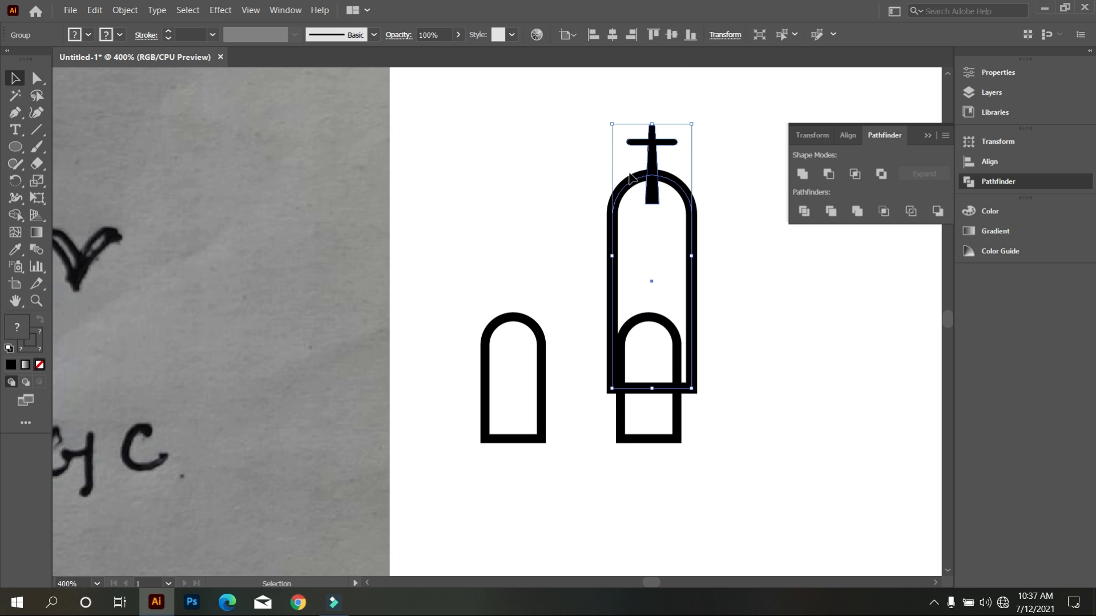
{"action": "right_click", "coordinate": [628, 167]}
{"action": "left_click", "coordinate": [633, 136]}
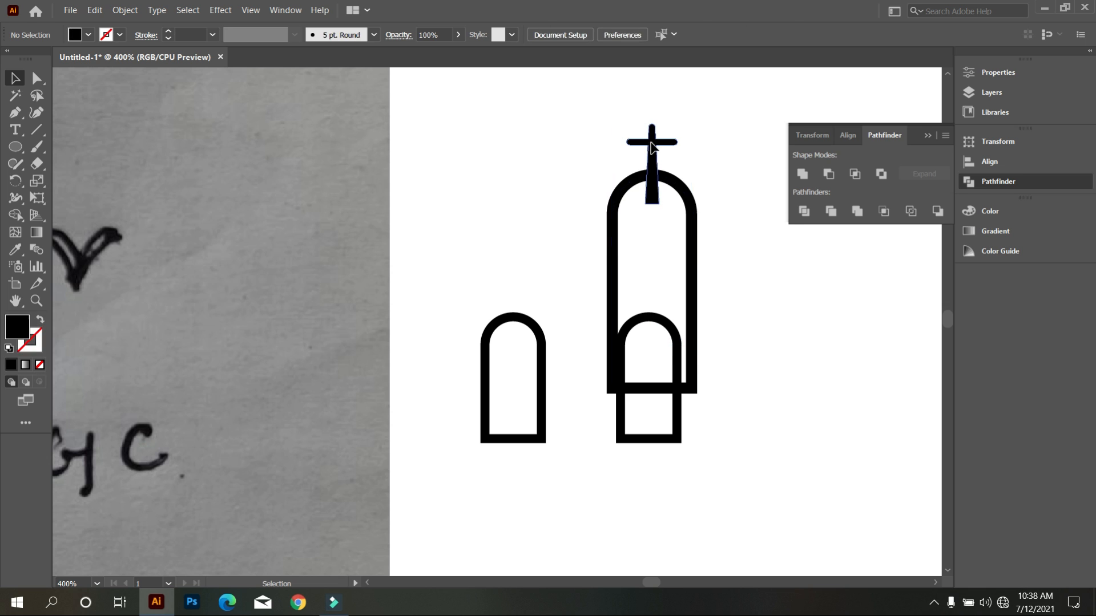
{"action": "right_click", "coordinate": [652, 142]}
{"action": "left_click", "coordinate": [690, 264]}
{"action": "left_click", "coordinate": [572, 196]}
Copy the cross from the middle arch onto the top of the left arch.
{"action": "left_click_drag", "start_coordinate": [652, 164], "coordinate": [515, 321]}
{"action": "scroll", "coordinate": [634, 317], "scroll_direction": "up", "scroll_amount": 3}
{"action": "scroll", "coordinate": [596, 321], "scroll_direction": "down", "scroll_amount": 3}
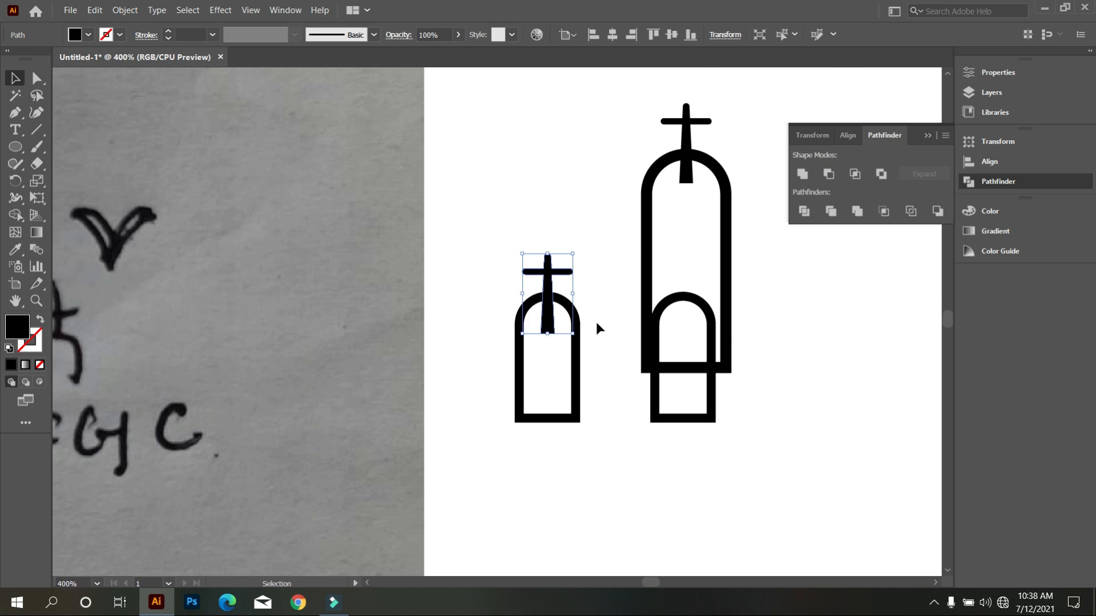
Move the large middle arch and its cross clear to the right of the two small arches.
{"action": "scroll", "coordinate": [617, 204], "scroll_direction": "down", "scroll_amount": 1}
{"action": "left_click_drag", "start_coordinate": [632, 140], "coordinate": [825, 368]}
{"action": "left_click", "coordinate": [675, 211]}
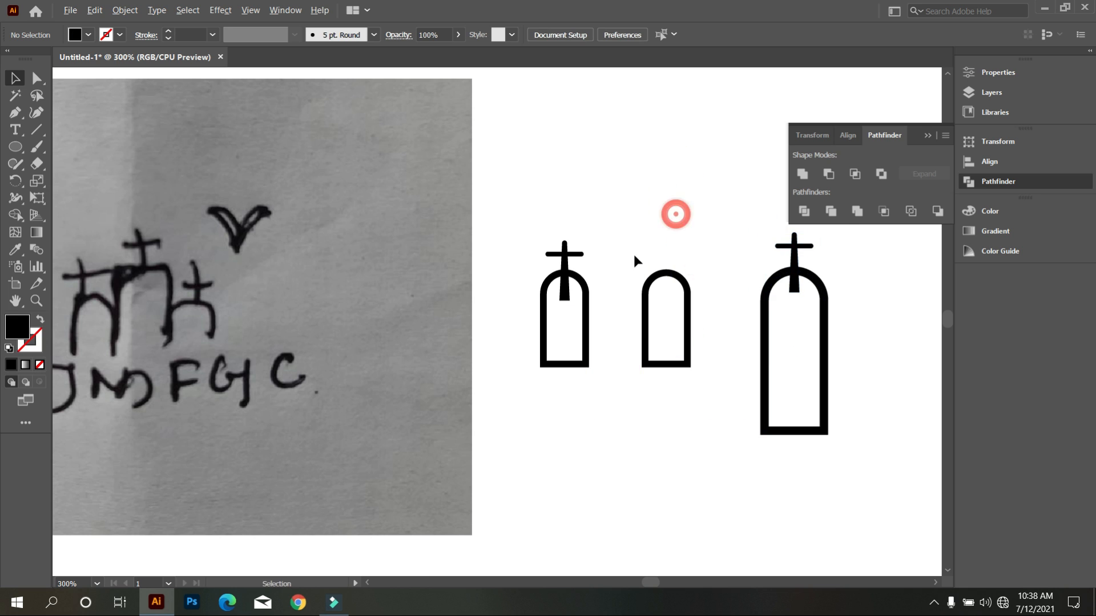
Scale down the left arch's cross to suit the small arch and copy it onto the other small arch.
{"action": "scroll", "coordinate": [632, 252], "scroll_direction": "up", "scroll_amount": 1}
{"action": "left_click", "coordinate": [545, 266]}
{"action": "left_click_drag", "start_coordinate": [543, 235], "coordinate": [544, 254]}
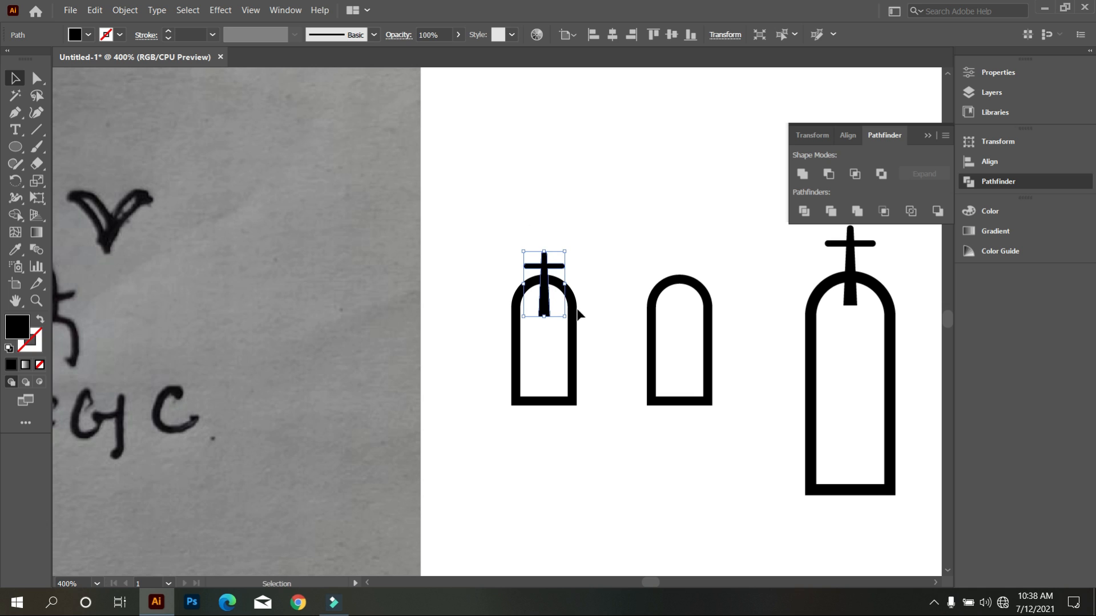
{"action": "scroll", "coordinate": [612, 323], "scroll_direction": "up", "scroll_amount": 2}
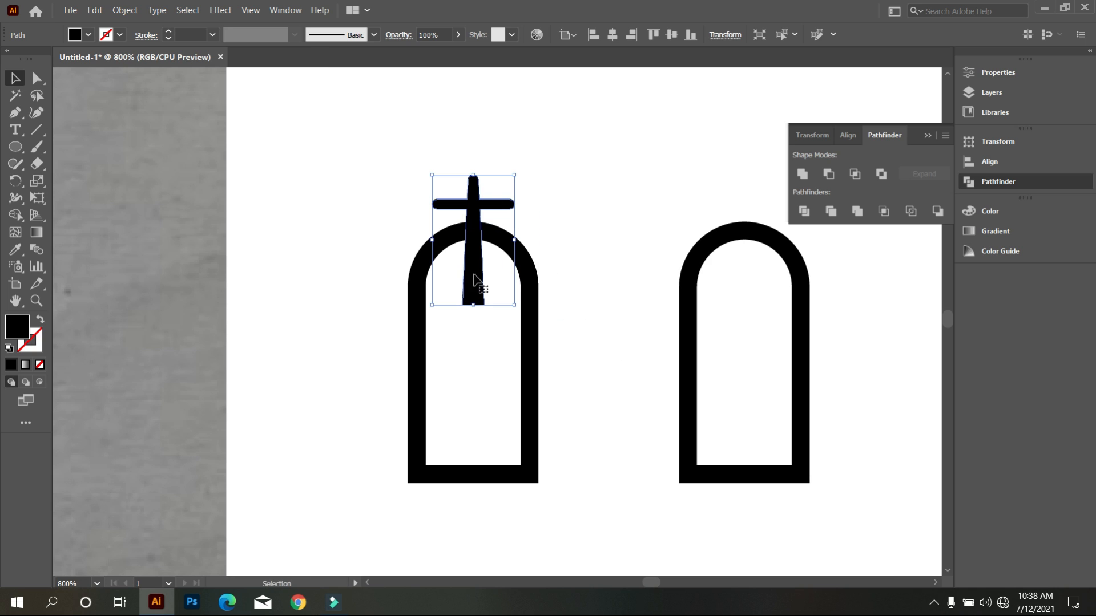
{"action": "left_click", "coordinate": [498, 298]}
{"action": "left_click", "coordinate": [469, 151]}
{"action": "left_click_drag", "start_coordinate": [470, 152], "coordinate": [469, 166]}
{"action": "left_click_drag", "start_coordinate": [477, 244], "coordinate": [753, 249]}
{"action": "left_click", "coordinate": [618, 198]}
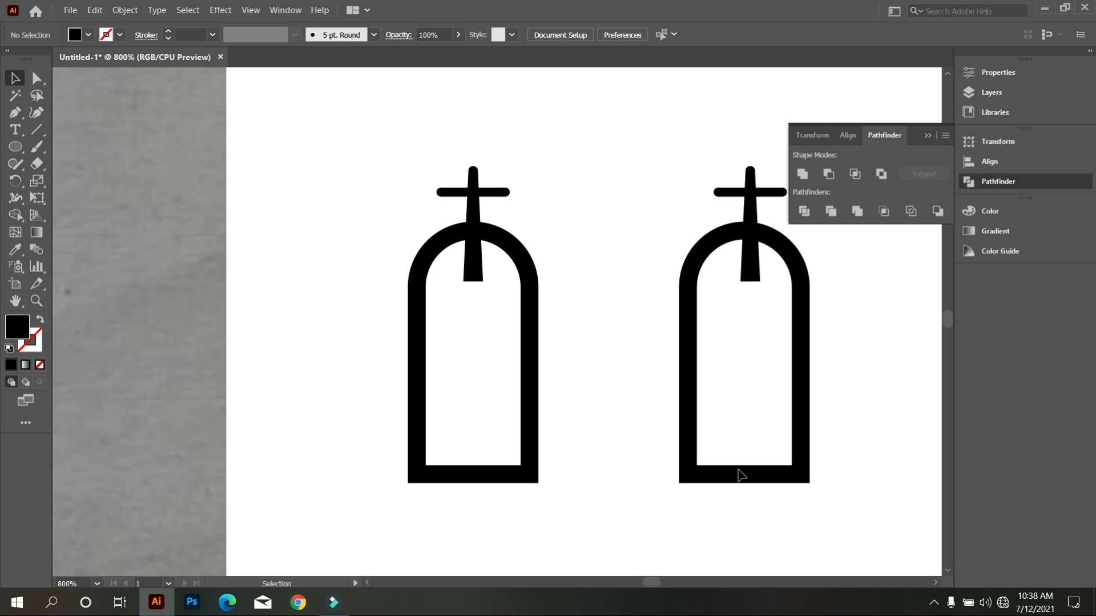
Align the two small arches by their bottom edges.
{"action": "left_click", "coordinate": [876, 471]}
{"action": "left_click", "coordinate": [491, 394]}
{"action": "scroll", "coordinate": [491, 393], "scroll_direction": "down", "scroll_amount": 1}
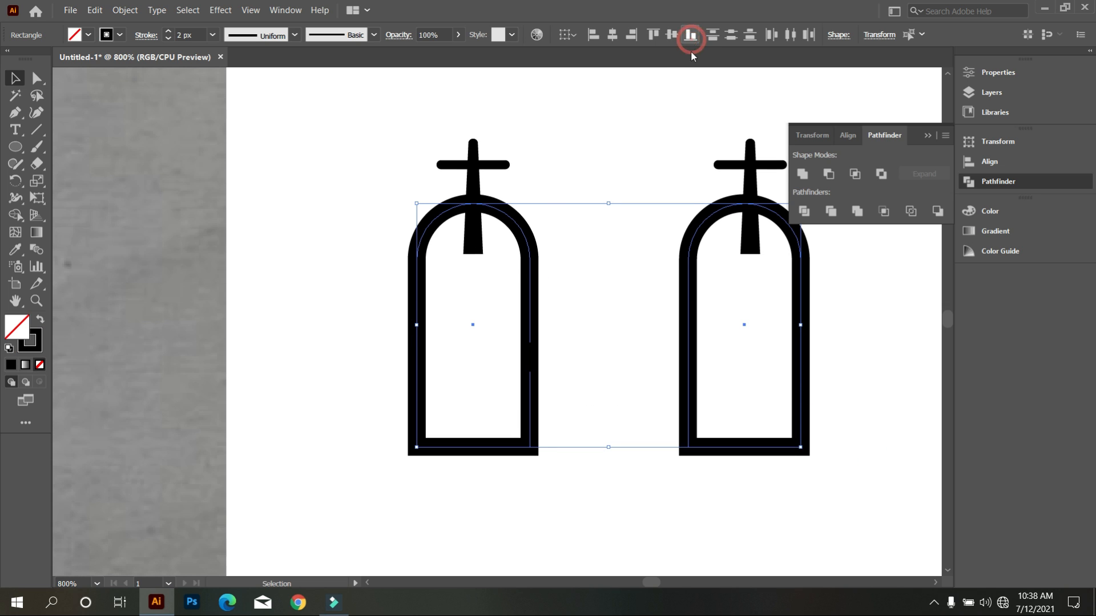
{"action": "left_click", "coordinate": [675, 100]}
Convert the three arches and their crosses into black-filled compound paths, without the cross bases inside the arches.
{"action": "left_click_drag", "start_coordinate": [456, 125], "coordinate": [758, 154]}
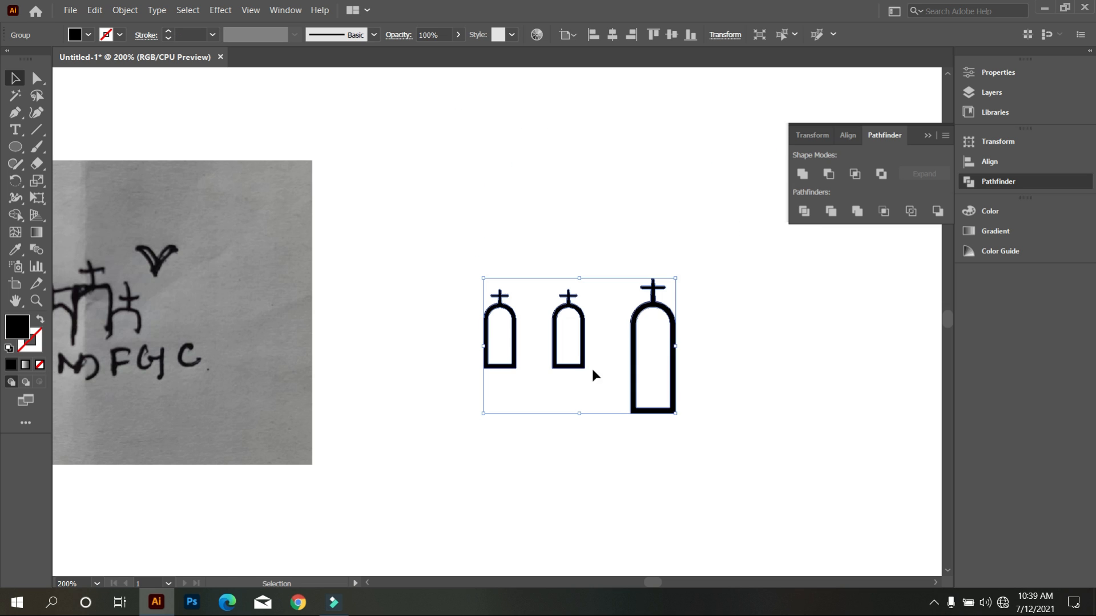
{"action": "right_click", "coordinate": [587, 308]}
{"action": "left_click", "coordinate": [636, 414]}
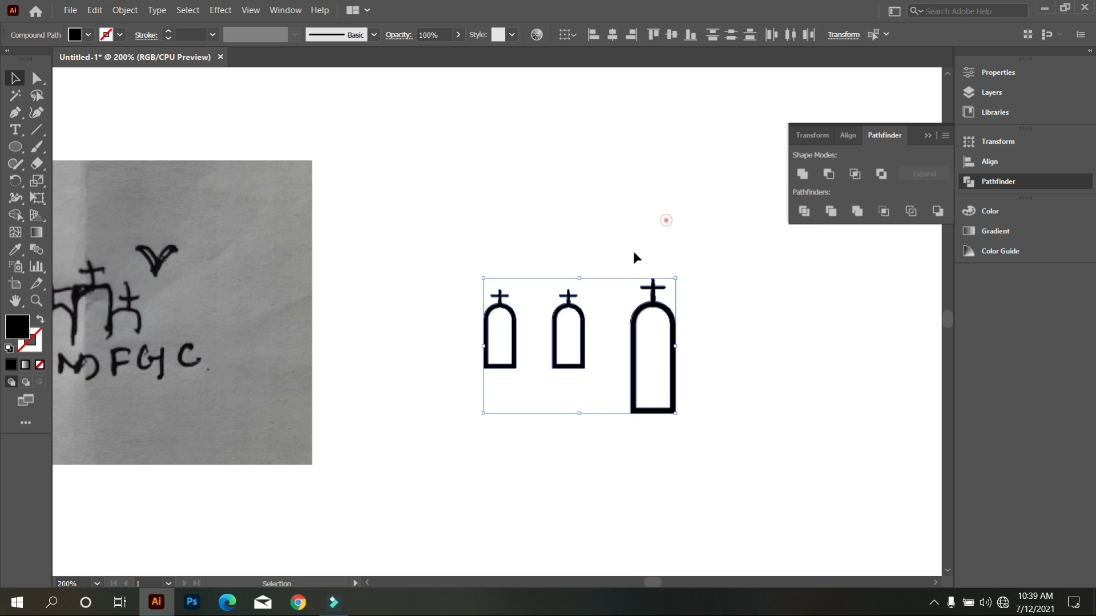
Move the two small arches against either side of the large arch so that their inner walls overlap its sides.
{"action": "left_click", "coordinate": [588, 350]}
{"action": "left_click_drag", "start_coordinate": [582, 349], "coordinate": [698, 359]}
{"action": "left_click", "coordinate": [738, 404]}
{"action": "left_click_drag", "start_coordinate": [520, 343], "coordinate": [639, 354]}
{"action": "left_click", "coordinate": [593, 411]}
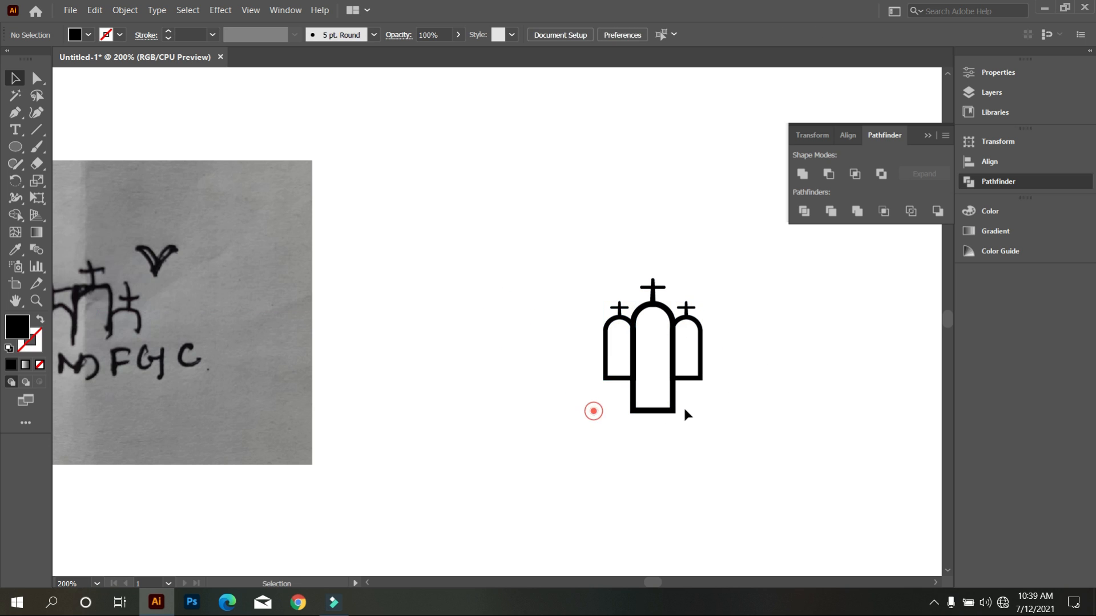
Examine how the small arches overlap the large arch's side walls, including in outline view.
{"action": "scroll", "coordinate": [688, 400], "scroll_direction": "up", "scroll_amount": 1}
{"action": "scroll", "coordinate": [691, 348], "scroll_direction": "up", "scroll_amount": 2}
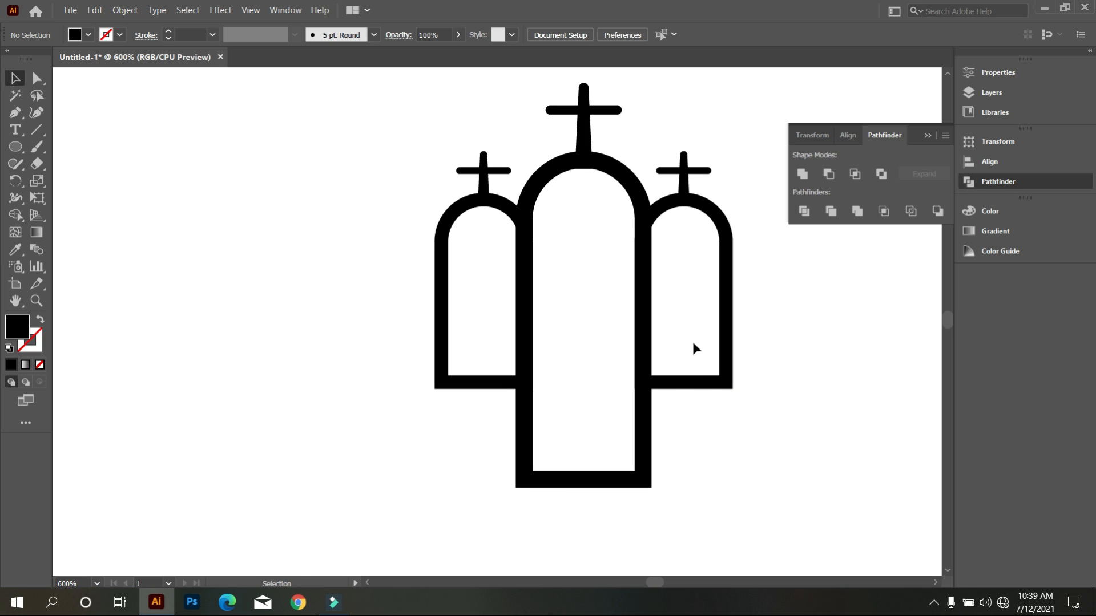
{"action": "left_click", "coordinate": [693, 349]}
{"action": "left_click", "coordinate": [473, 388], "text": "shift"}
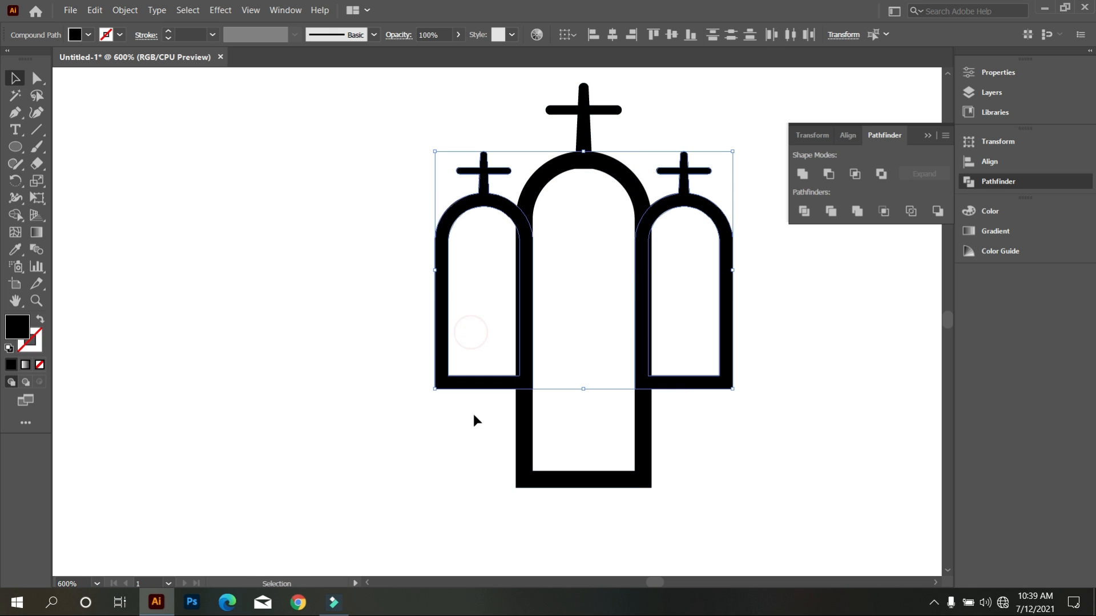
{"action": "left_click", "coordinate": [714, 442]}
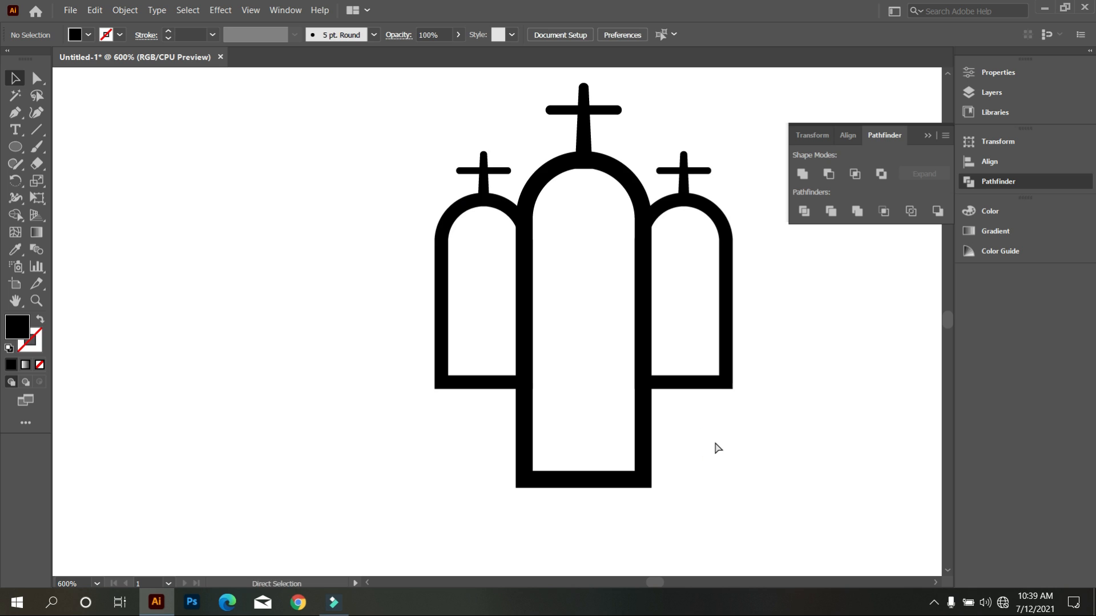
{"action": "key", "text": "ctrl+y"}
{"action": "scroll", "coordinate": [668, 377], "scroll_direction": "up", "scroll_amount": 1}
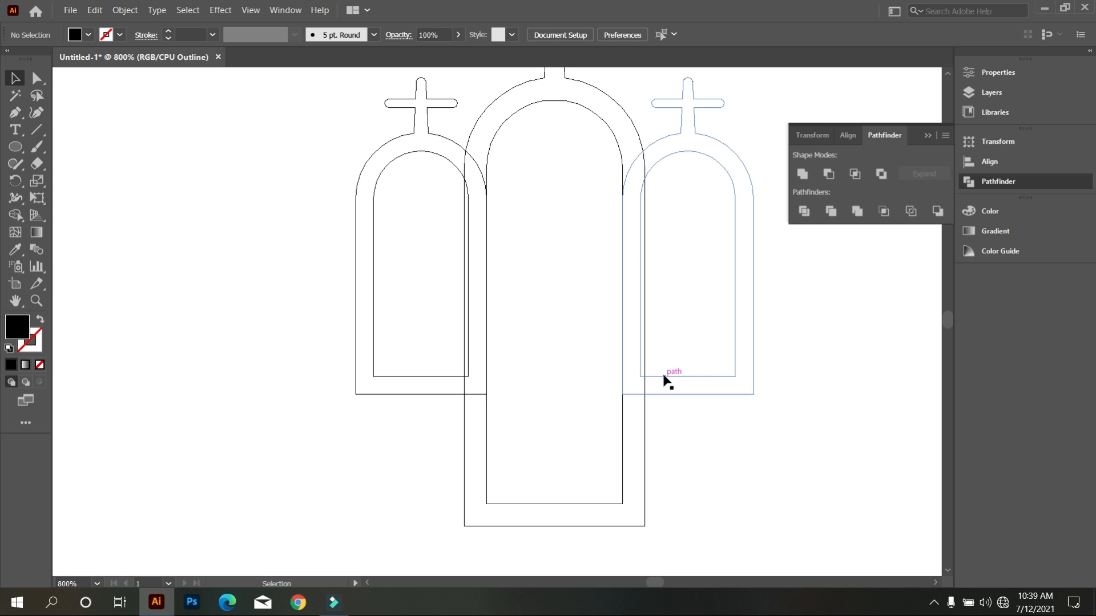
{"action": "scroll", "coordinate": [628, 342], "scroll_direction": "up", "scroll_amount": 2}
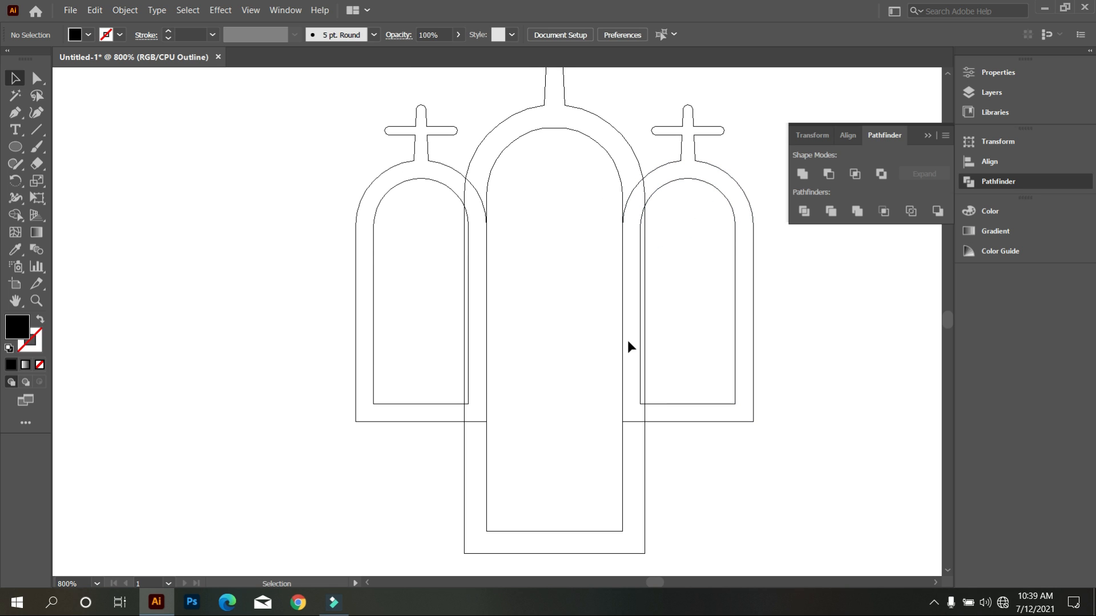
{"action": "key", "text": "ctrl+y"}
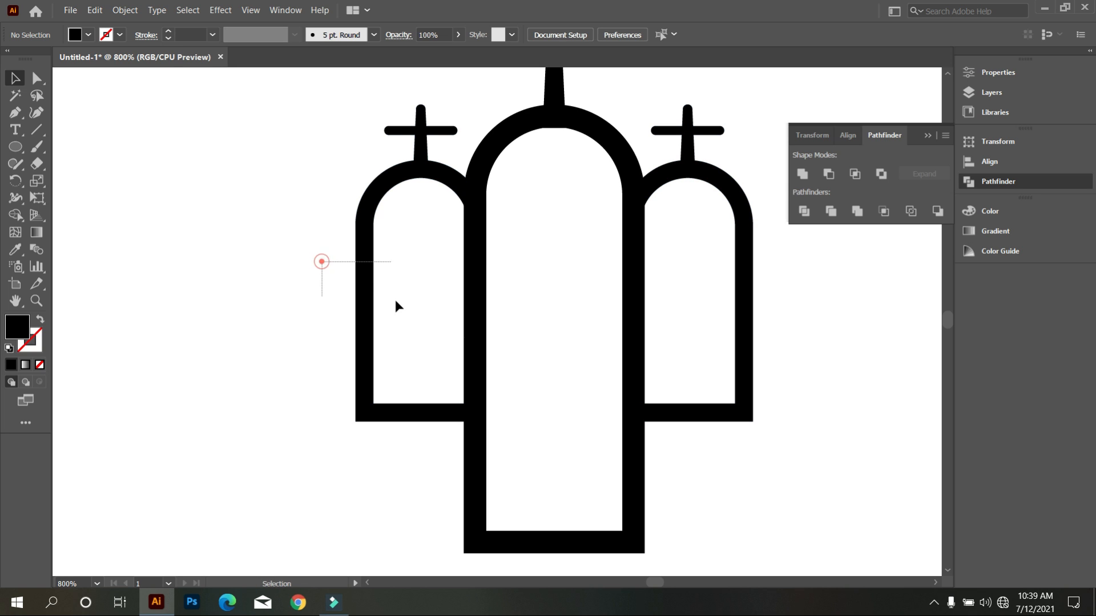
Group the two small side arches together with their crosses.
{"action": "left_click", "coordinate": [440, 312]}
{"action": "left_click_drag", "start_coordinate": [798, 359], "coordinate": [711, 302]}
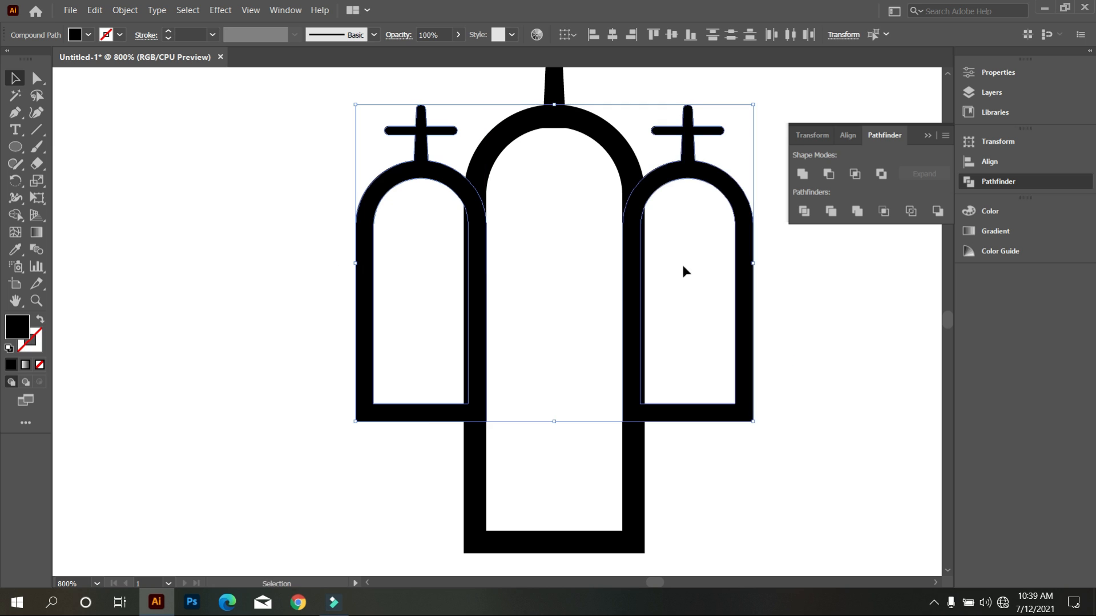
{"action": "right_click", "coordinate": [695, 267]}
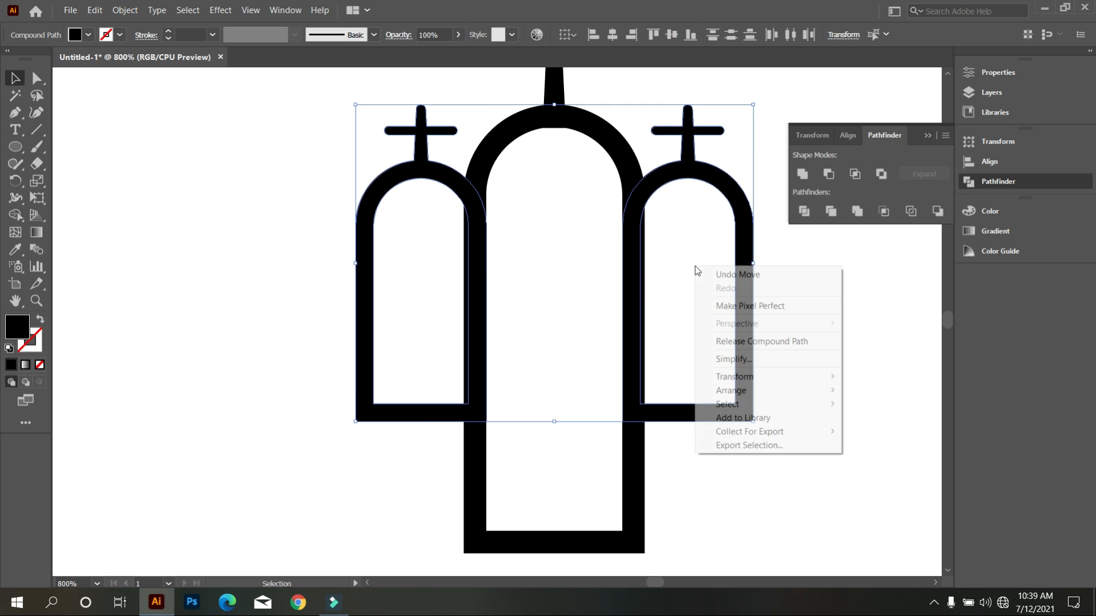
{"action": "left_click", "coordinate": [692, 334]}
{"action": "left_click", "coordinate": [691, 333]}
{"action": "left_click_drag", "start_coordinate": [792, 455], "coordinate": [722, 394]}
{"action": "left_click_drag", "start_coordinate": [317, 321], "coordinate": [382, 362]}
{"action": "key", "text": "ctrl+g"}
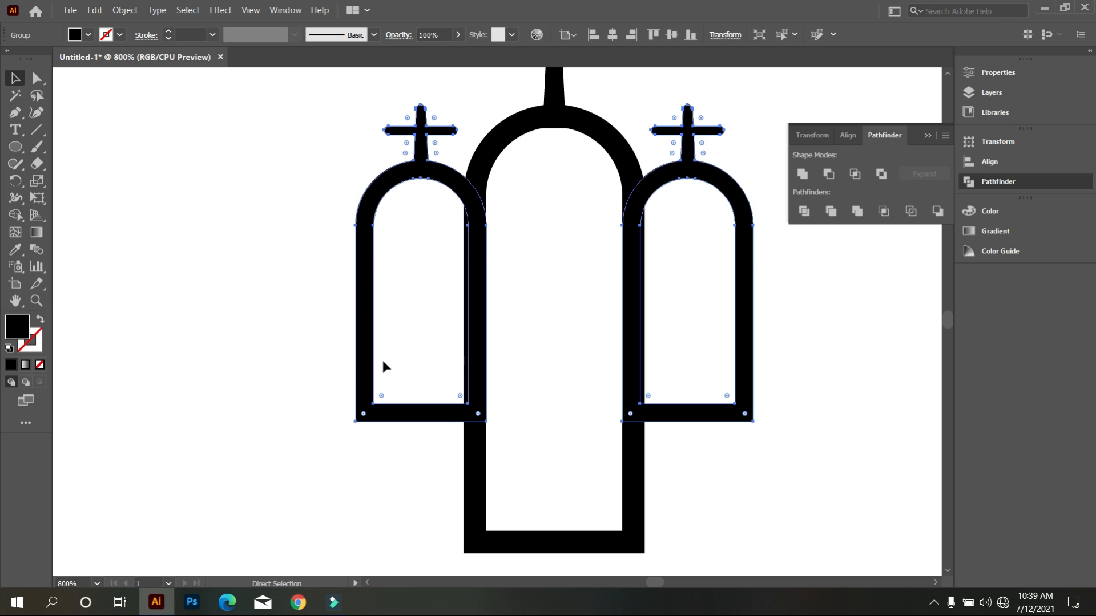
Lower the grouped small arches along the large arch, keeping their bases slightly above its base.
{"action": "scroll", "coordinate": [516, 447], "scroll_direction": "up", "scroll_amount": 1}
{"action": "scroll", "coordinate": [518, 448], "scroll_direction": "down", "scroll_amount": 1}
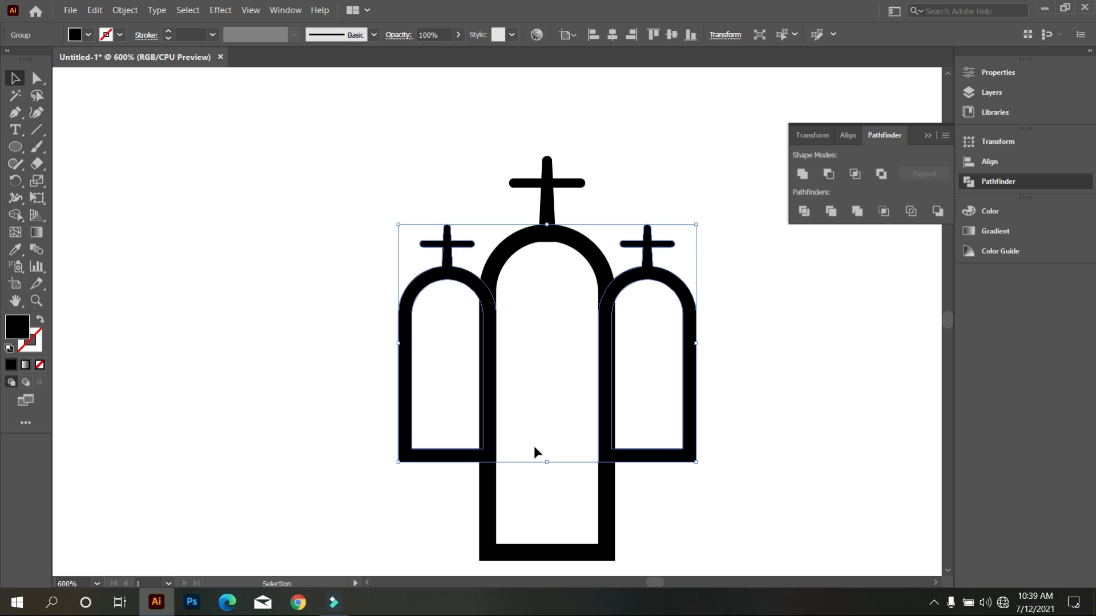
{"action": "key", "text": "Down"}
{"action": "key", "text": "shift+Down"}
{"action": "key", "text": "Up"}
{"action": "key", "text": "Up"}
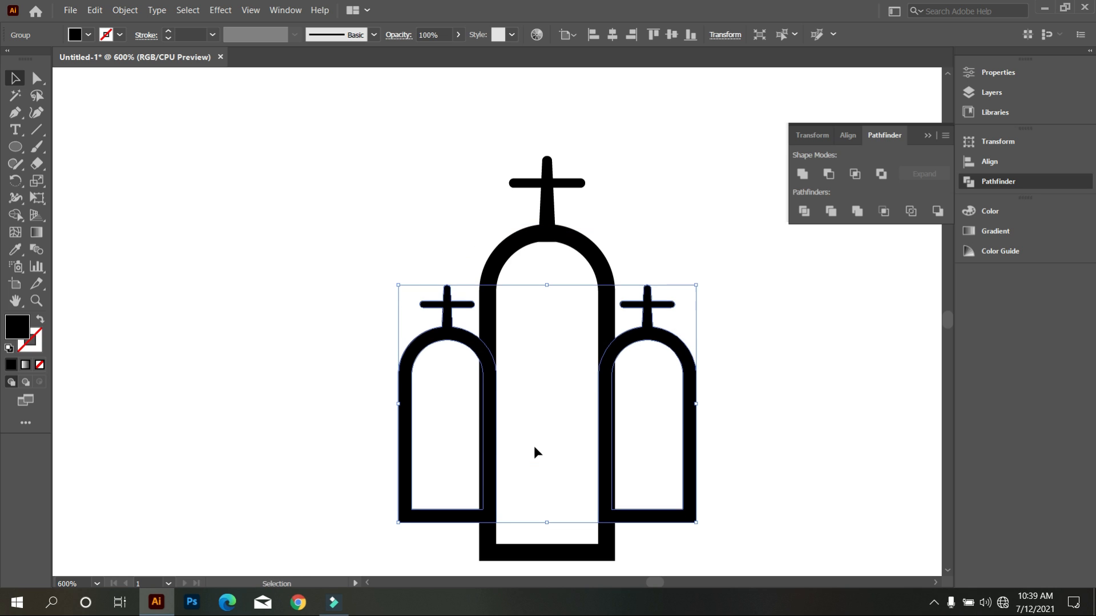
{"action": "key", "text": "Up"}
{"action": "key", "text": "Up"}
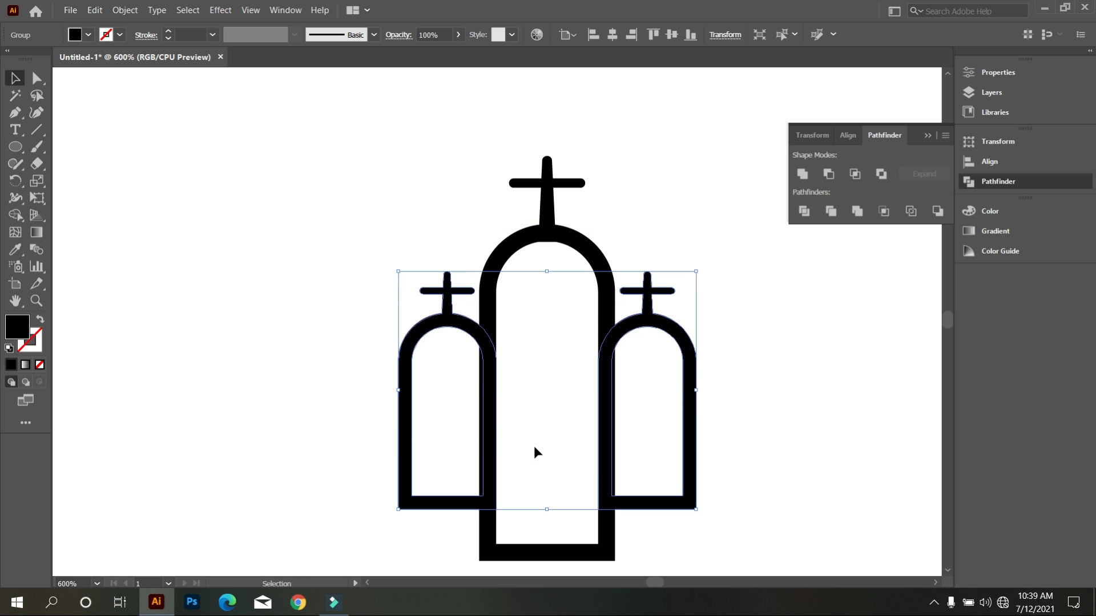
{"action": "left_click", "coordinate": [416, 429]}
Examine the proportions of the three-arch arrangement at different magnifications.
{"action": "scroll", "coordinate": [425, 388], "scroll_direction": "down", "scroll_amount": 2}
{"action": "scroll", "coordinate": [525, 417], "scroll_direction": "down", "scroll_amount": 1}
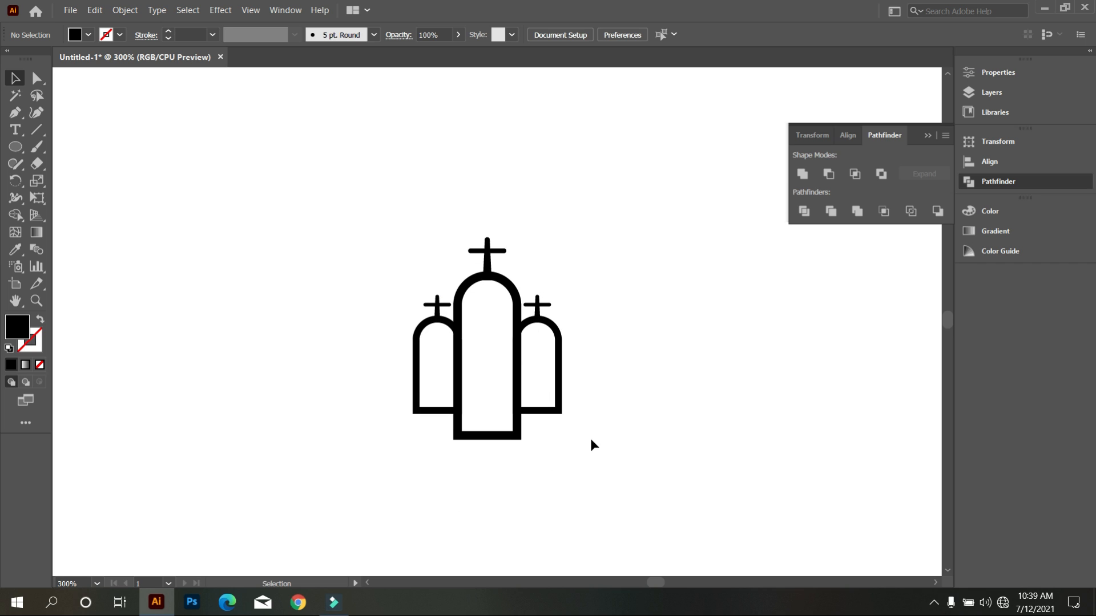
{"action": "scroll", "coordinate": [556, 422], "scroll_direction": "down", "scroll_amount": 1}
{"action": "scroll", "coordinate": [553, 411], "scroll_direction": "down", "scroll_amount": 2}
{"action": "scroll", "coordinate": [551, 402], "scroll_direction": "up", "scroll_amount": 2}
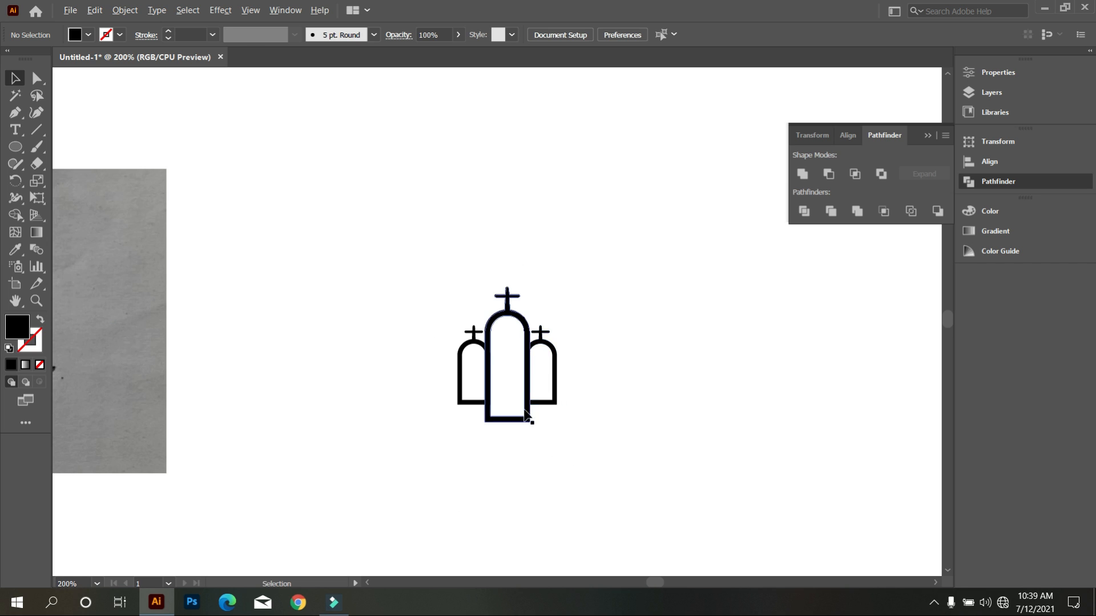
{"action": "scroll", "coordinate": [548, 388], "scroll_direction": "down", "scroll_amount": 1}
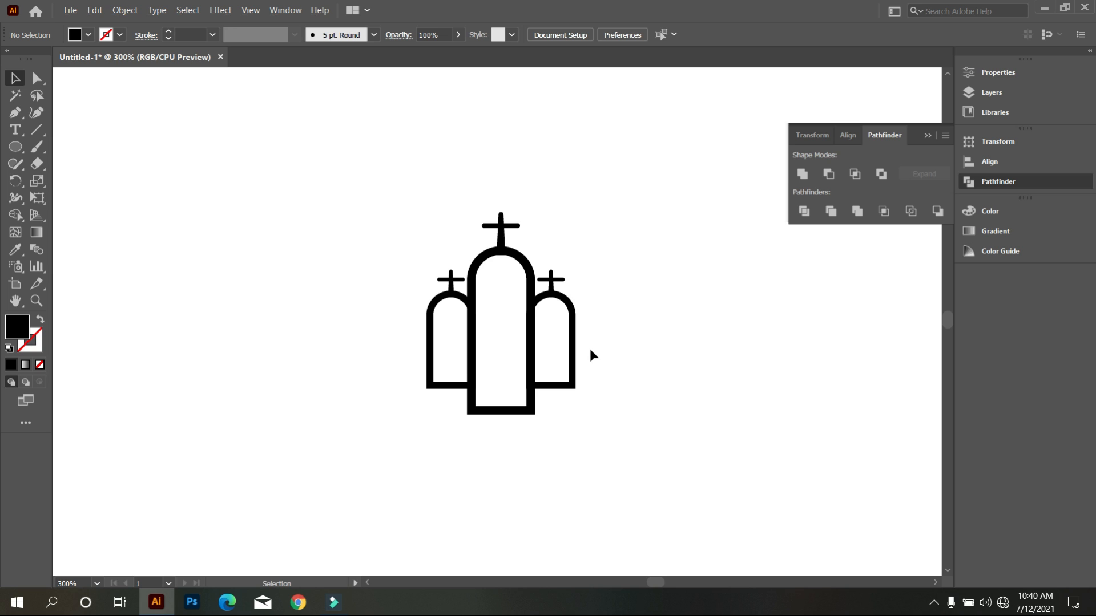
{"action": "scroll", "coordinate": [590, 351], "scroll_direction": "down", "scroll_amount": 2}
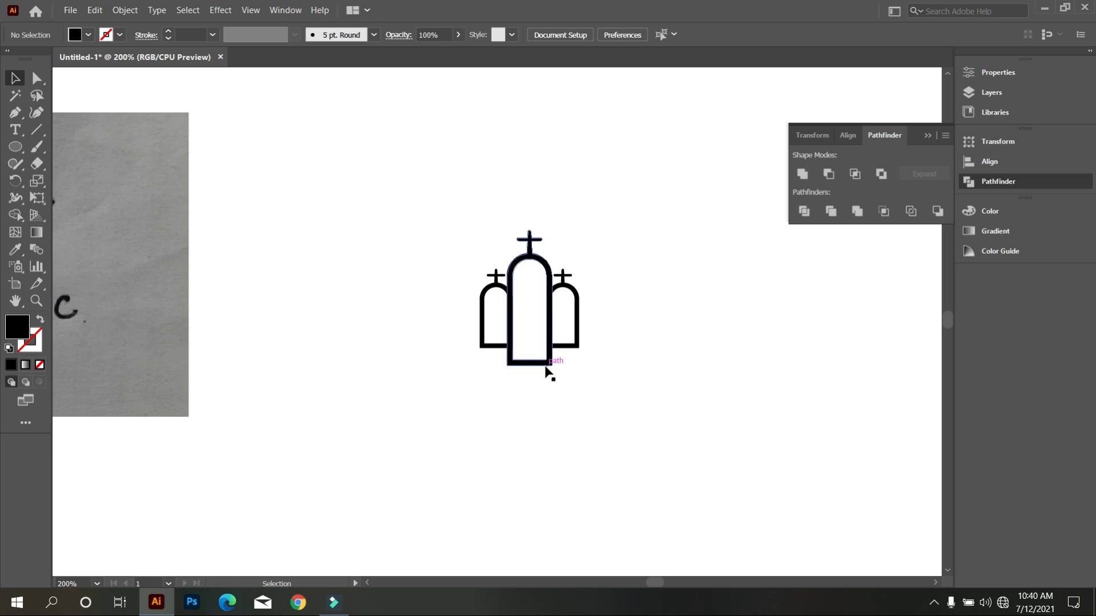
{"action": "scroll", "coordinate": [548, 371], "scroll_direction": "down", "scroll_amount": 1}
{"action": "scroll", "coordinate": [553, 367], "scroll_direction": "up", "scroll_amount": 4}
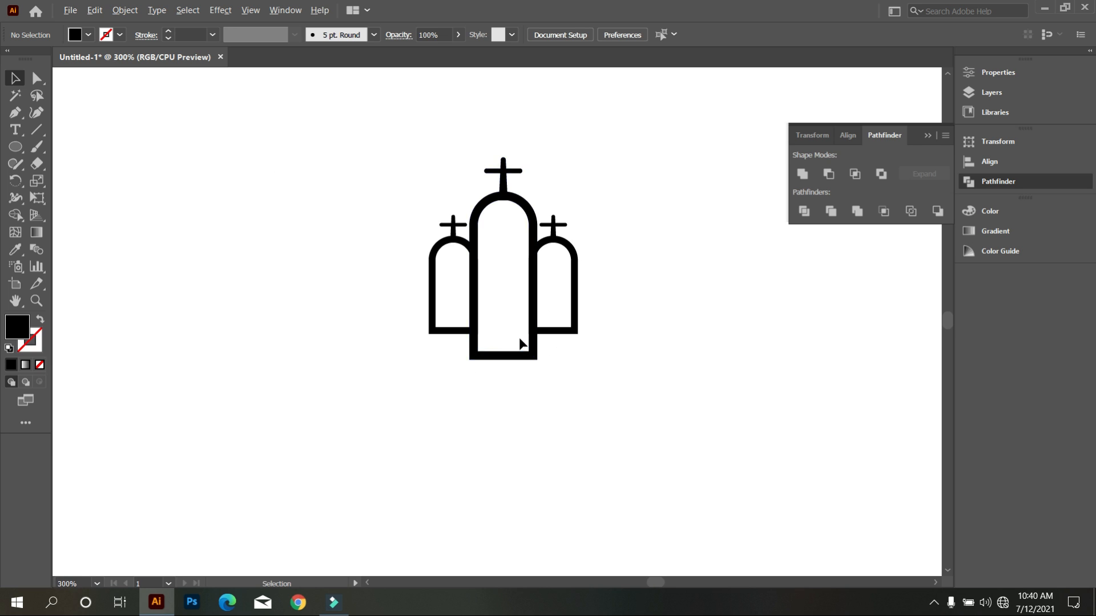
Scale up the three arches and their crosses together in proportion.
{"action": "scroll", "coordinate": [522, 328], "scroll_direction": "down", "scroll_amount": 4}
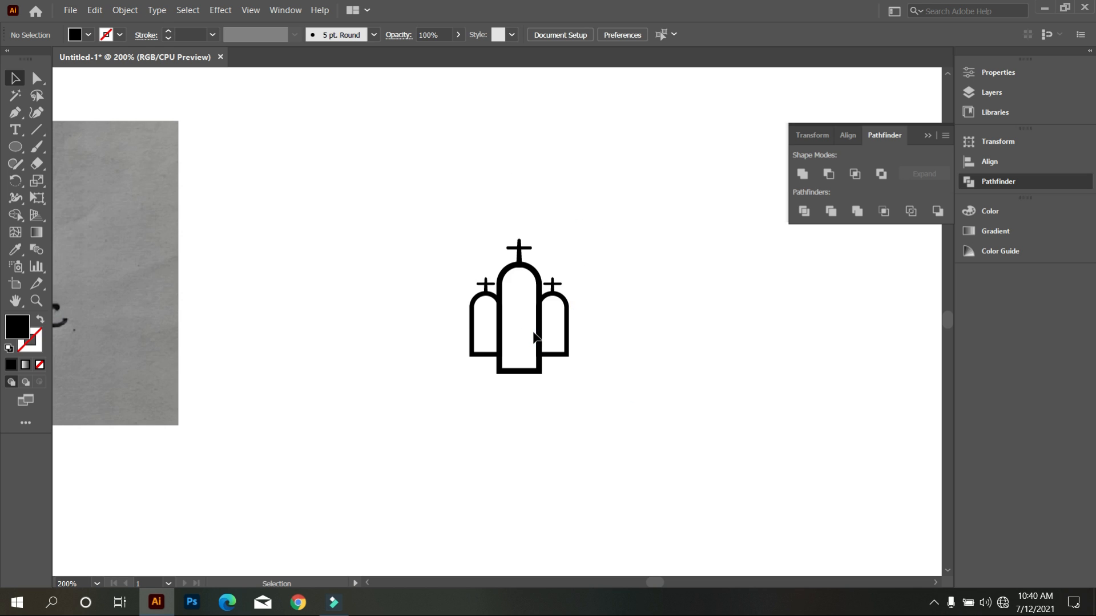
{"action": "left_click_drag", "start_coordinate": [478, 253], "coordinate": [614, 391]}
{"action": "left_click_drag", "start_coordinate": [552, 352], "coordinate": [649, 485]}
{"action": "scroll", "coordinate": [724, 433], "scroll_direction": "down", "scroll_amount": 1}
{"action": "left_click", "coordinate": [721, 428]}
{"action": "scroll", "coordinate": [721, 427], "scroll_direction": "up", "scroll_amount": 1}
Unite the three overlapping arches and their crosses into one shape.
{"action": "left_click_drag", "start_coordinate": [314, 149], "coordinate": [715, 443]}
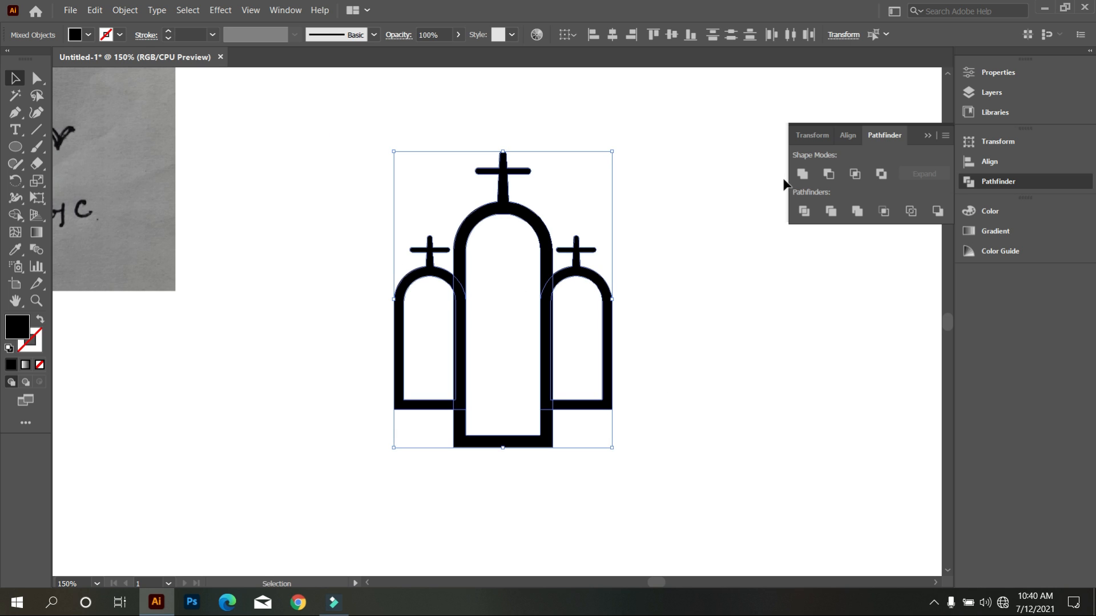
{"action": "left_click", "coordinate": [802, 174]}
{"action": "left_click", "coordinate": [786, 328]}
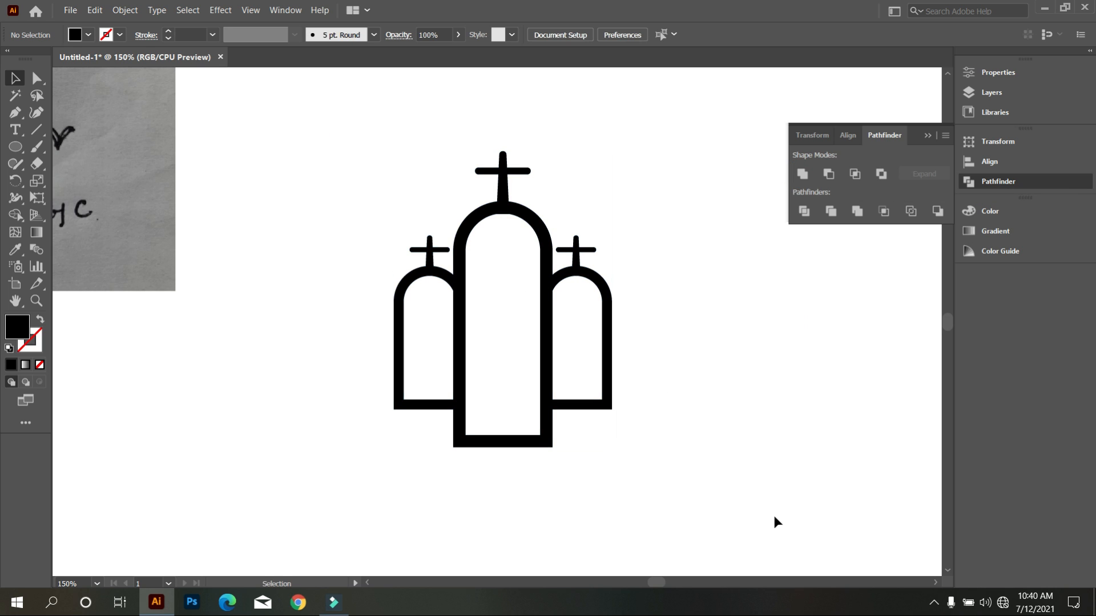
Draw a black square about 26 px wide inside the upper half of the large arch.
{"action": "scroll", "coordinate": [773, 518], "scroll_direction": "up", "scroll_amount": 1}
{"action": "left_click_drag", "start_coordinate": [15, 146], "coordinate": [78, 145]}
{"action": "left_click_drag", "start_coordinate": [488, 309], "coordinate": [541, 361]}
{"action": "key", "text": "Left"}
{"action": "key", "text": "Left"}
{"action": "key", "text": "Left"}
{"action": "key", "text": "Left"}
{"action": "key", "text": "Left"}
{"action": "key", "text": "Left"}
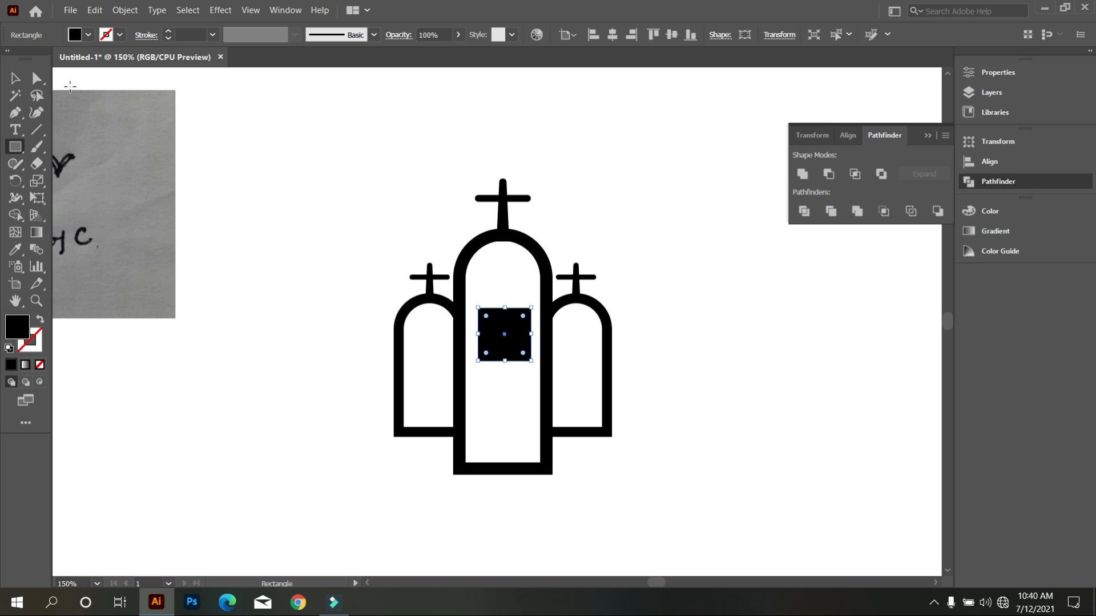
{"action": "left_click", "coordinate": [15, 78]}
{"action": "left_click_drag", "start_coordinate": [528, 338], "coordinate": [523, 338]}
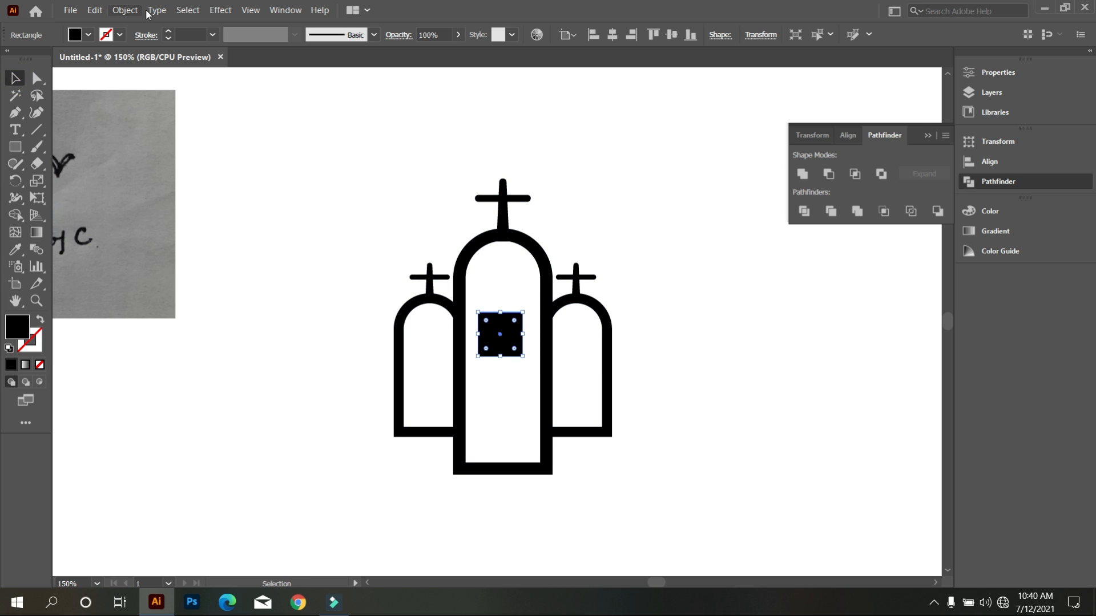
Align the horizontal centers of the black square and the arch shape.
{"action": "left_click", "coordinate": [125, 10]}
{"action": "left_click", "coordinate": [353, 166]}
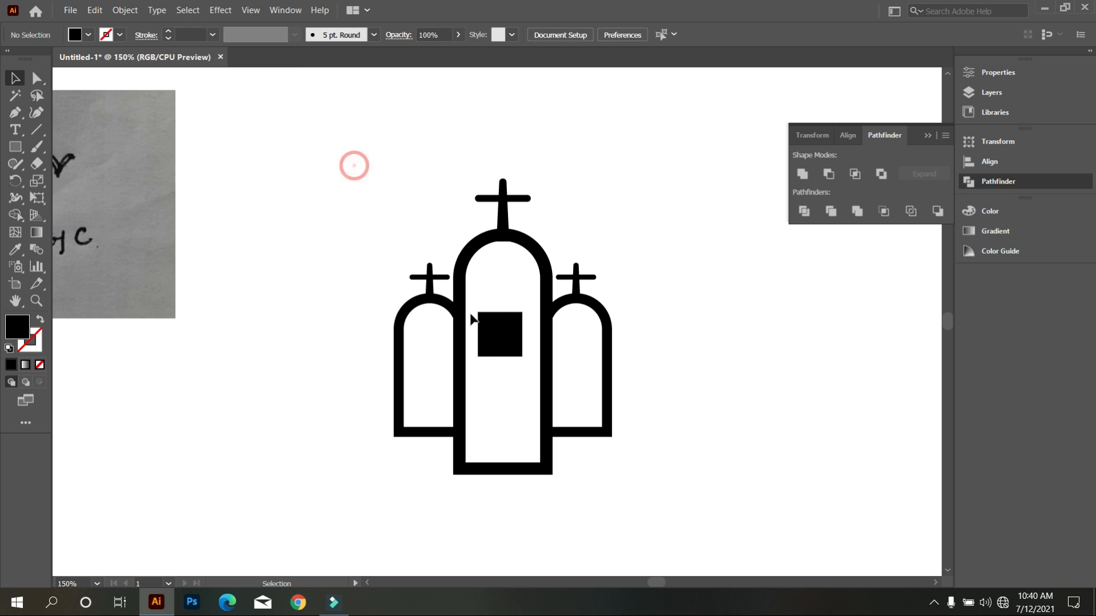
{"action": "left_click_drag", "start_coordinate": [438, 204], "coordinate": [524, 213]}
{"action": "left_click", "coordinate": [612, 35]}
{"action": "left_click", "coordinate": [661, 137]}
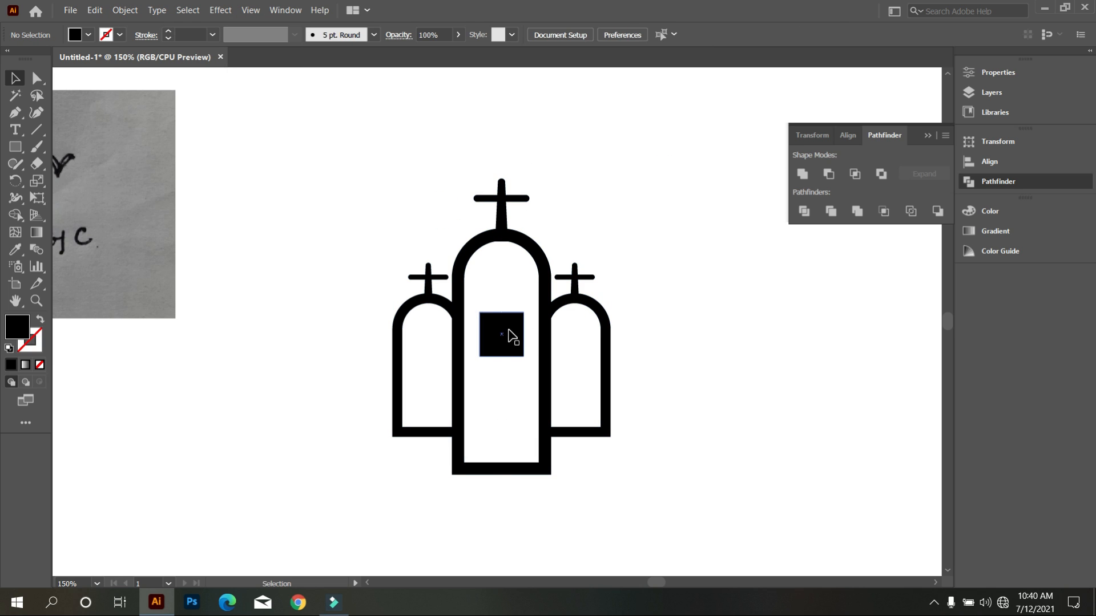
Split the black square into a grid of 2 rows and 2 columns with 0 px gutters.
{"action": "left_click", "coordinate": [512, 337]}
{"action": "left_click", "coordinate": [125, 10]}
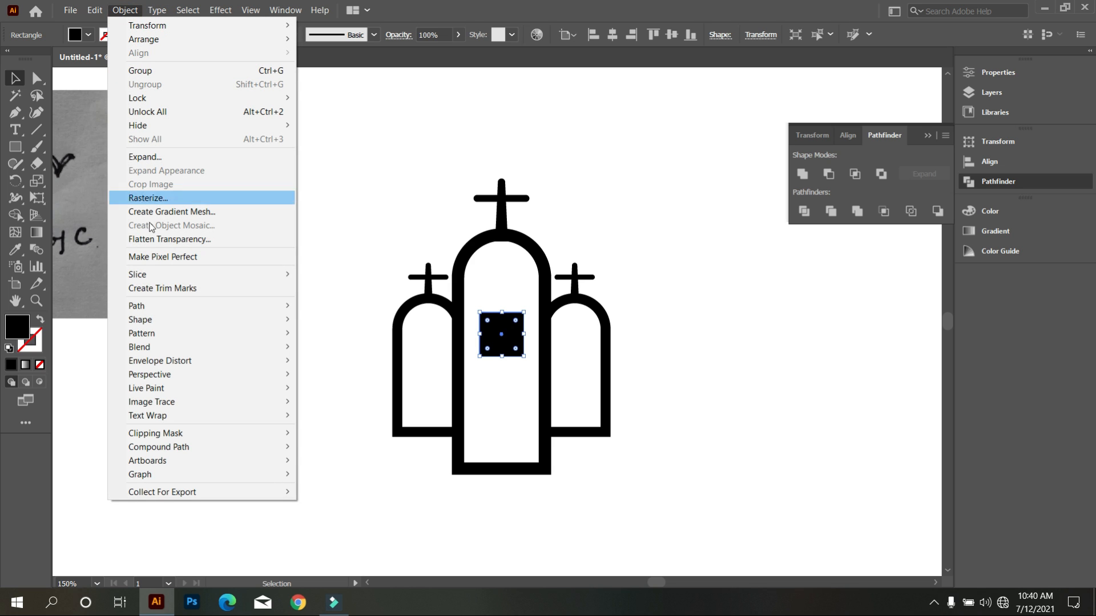
{"action": "mouse_move", "coordinate": [155, 306]}
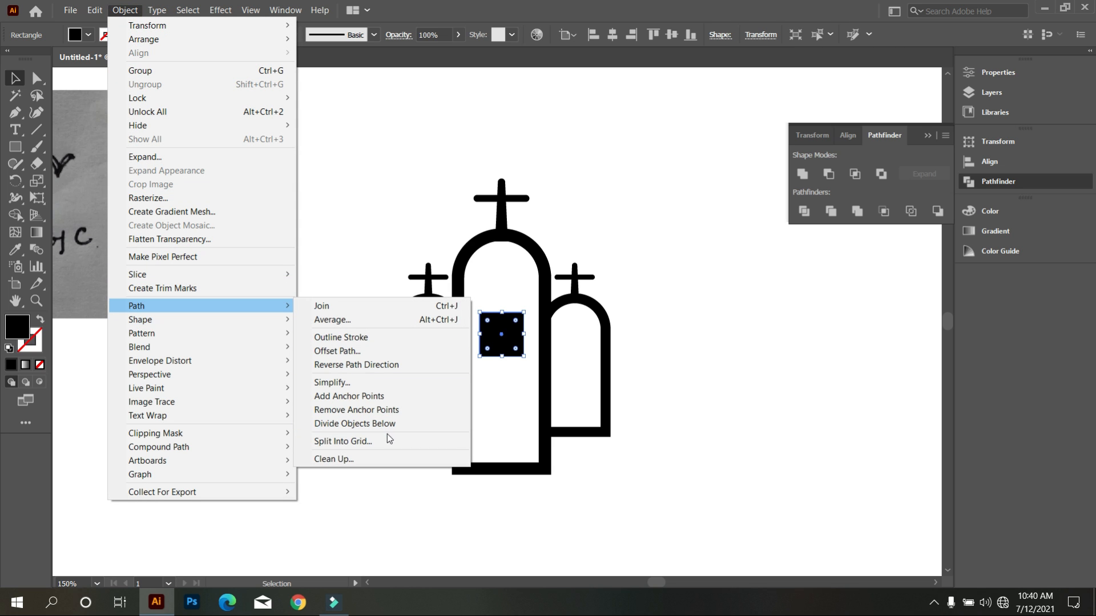
{"action": "left_click", "coordinate": [430, 446]}
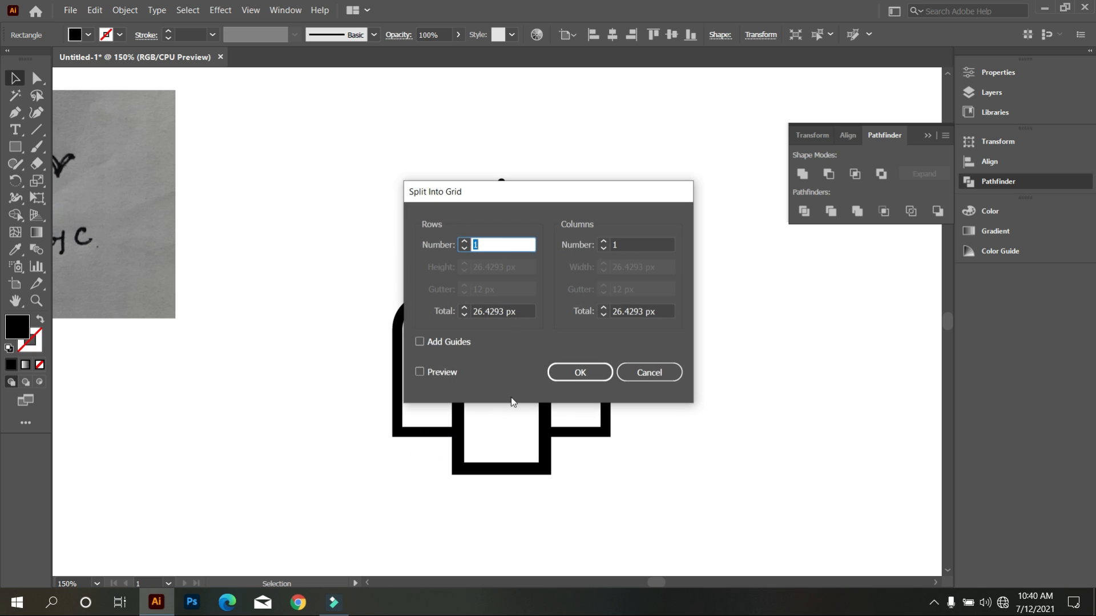
{"action": "key", "text": "Up"}
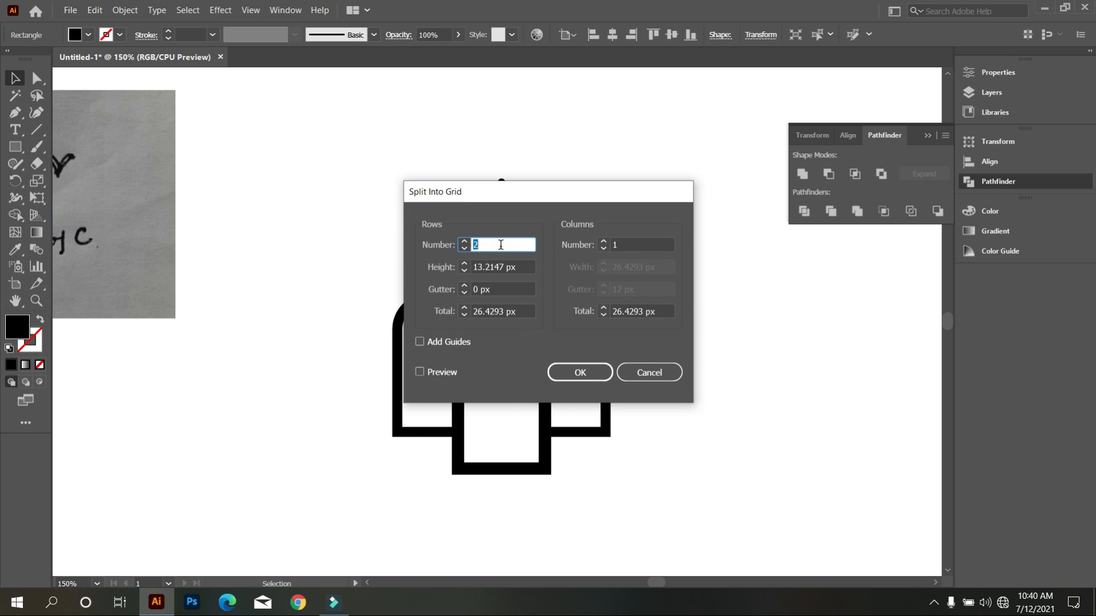
{"action": "left_click", "coordinate": [634, 245]}
{"action": "key", "text": "Up"}
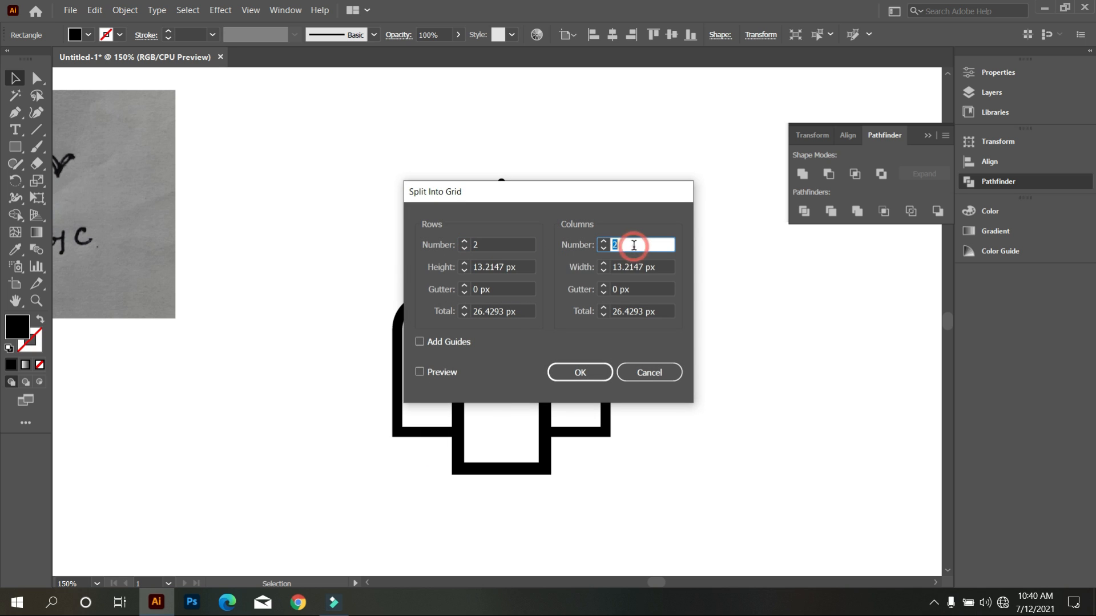
{"action": "left_click", "coordinate": [584, 372]}
{"action": "left_click", "coordinate": [699, 425]}
Round the outer corners of the grid's two upper squares to the maximum radius, forming an arched window top.
{"action": "scroll", "coordinate": [524, 367], "scroll_direction": "up", "scroll_amount": 3}
{"action": "scroll", "coordinate": [522, 361], "scroll_direction": "up", "scroll_amount": 1}
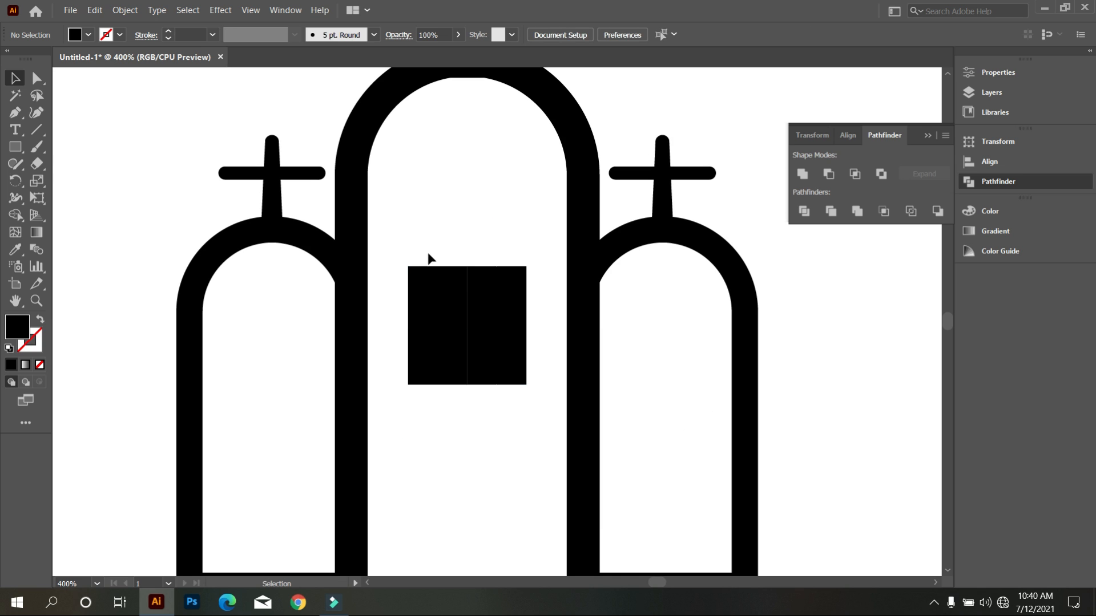
{"action": "left_click", "coordinate": [442, 293]}
{"action": "key", "text": "a"}
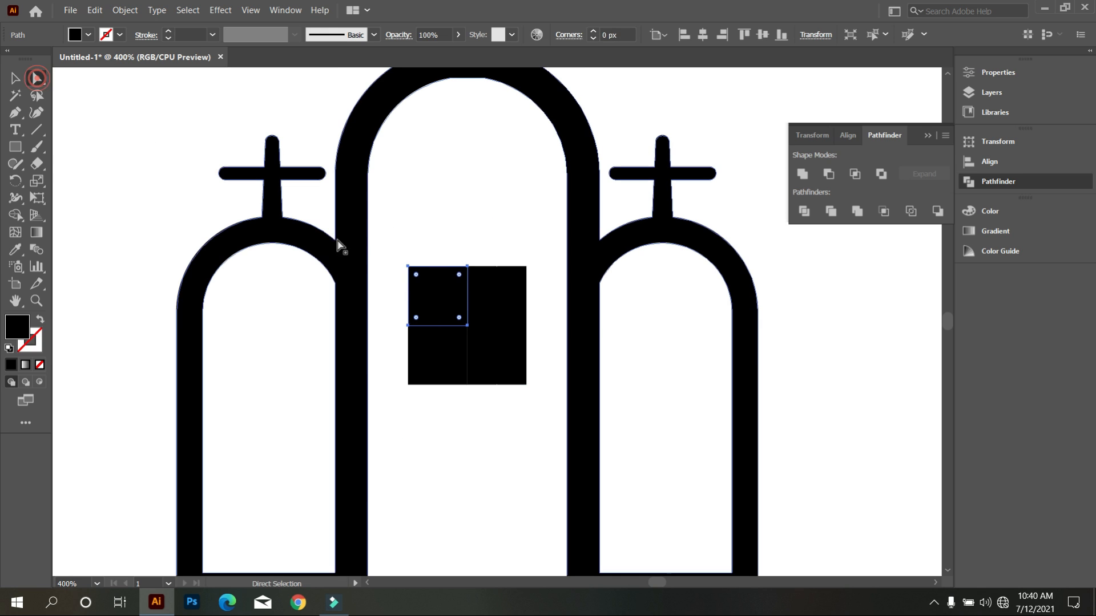
{"action": "left_click_drag", "start_coordinate": [418, 279], "coordinate": [499, 365]}
{"action": "left_click", "coordinate": [518, 287]}
{"action": "left_click_drag", "start_coordinate": [518, 278], "coordinate": [464, 369]}
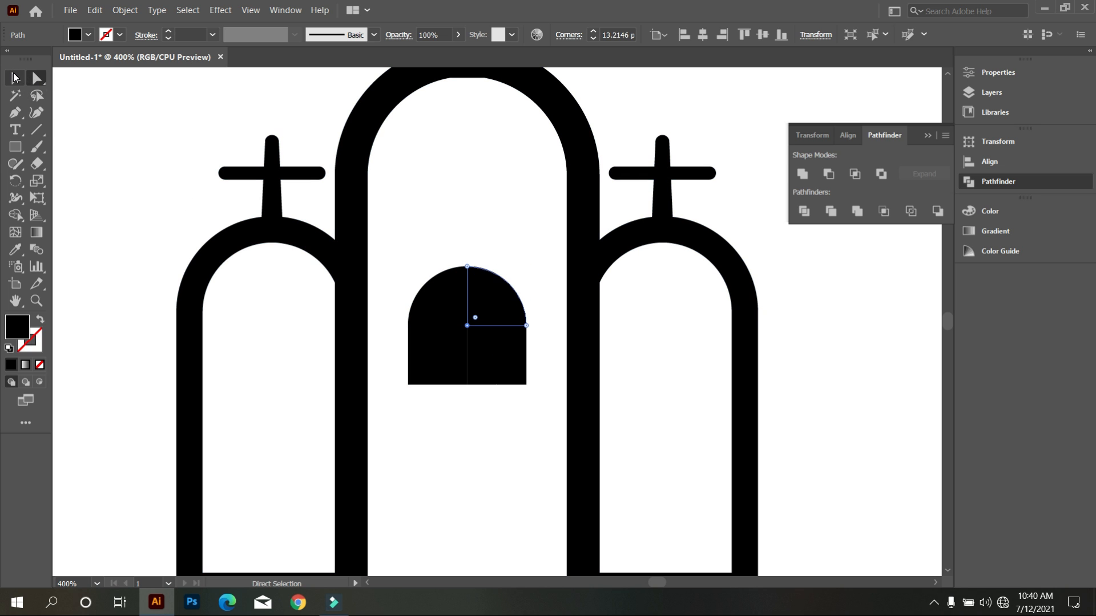
Create a line segment 46.9787 px long at 0° from the window's upper-left quarter, without Fill Line.
{"action": "left_click", "coordinate": [15, 78]}
{"action": "left_click", "coordinate": [37, 129]}
{"action": "left_click", "coordinate": [422, 305]}
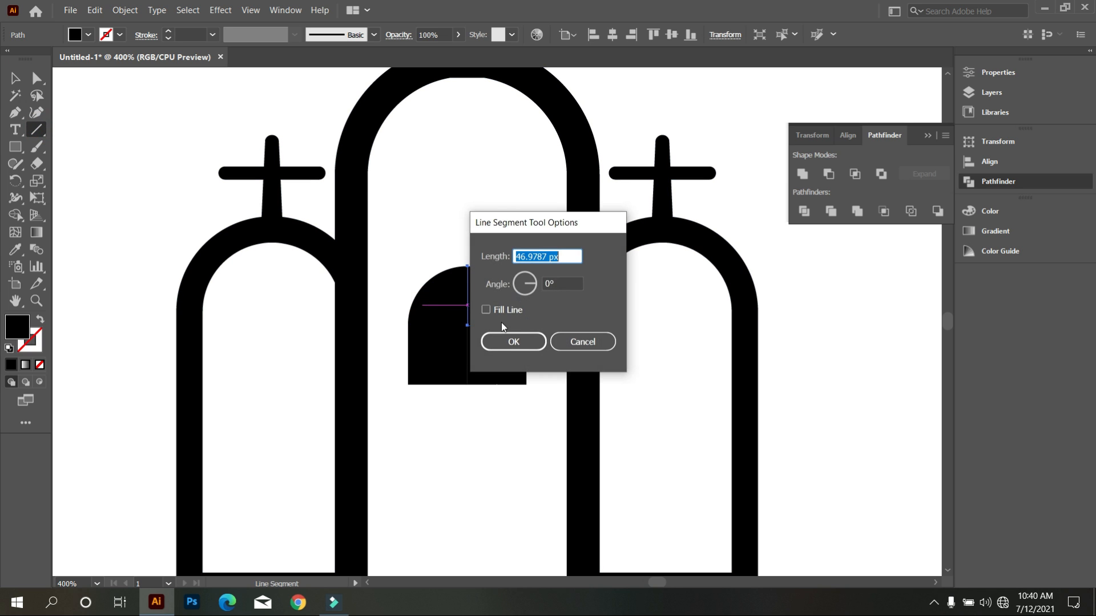
{"action": "left_click", "coordinate": [513, 342]}
{"action": "left_click", "coordinate": [16, 78]}
{"action": "left_click", "coordinate": [98, 140]}
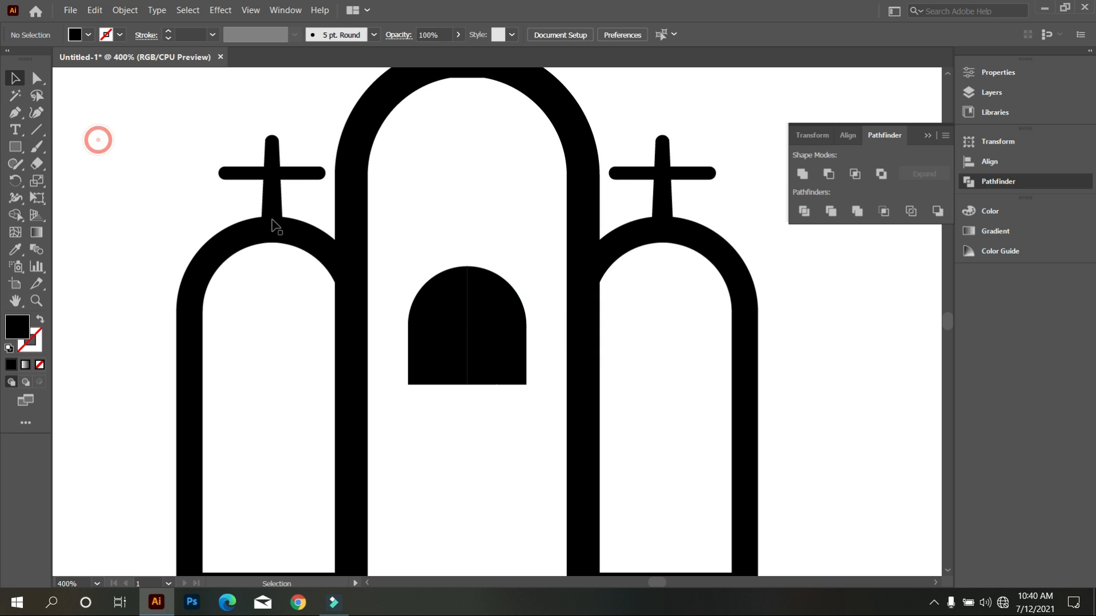
Nudge the window's two left panes slightly left and its two right panes slightly right to open a vertical gap.
{"action": "left_click", "coordinate": [438, 283]}
{"action": "key", "text": "Left"}
{"action": "key", "text": "Left"}
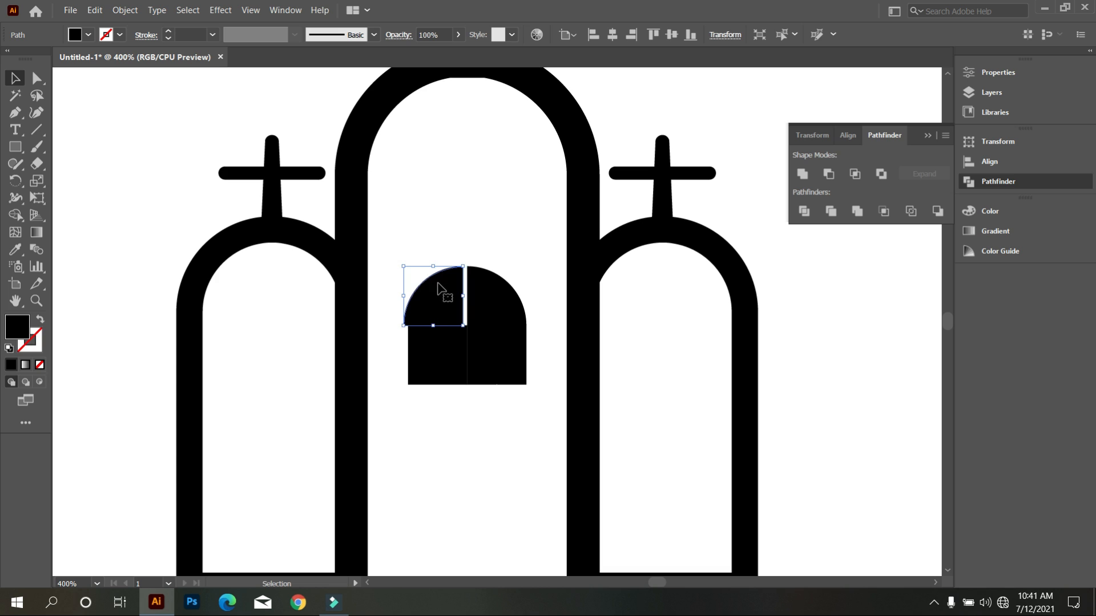
{"action": "left_click", "coordinate": [437, 381]}
{"action": "key", "text": "Left"}
{"action": "key", "text": "Left"}
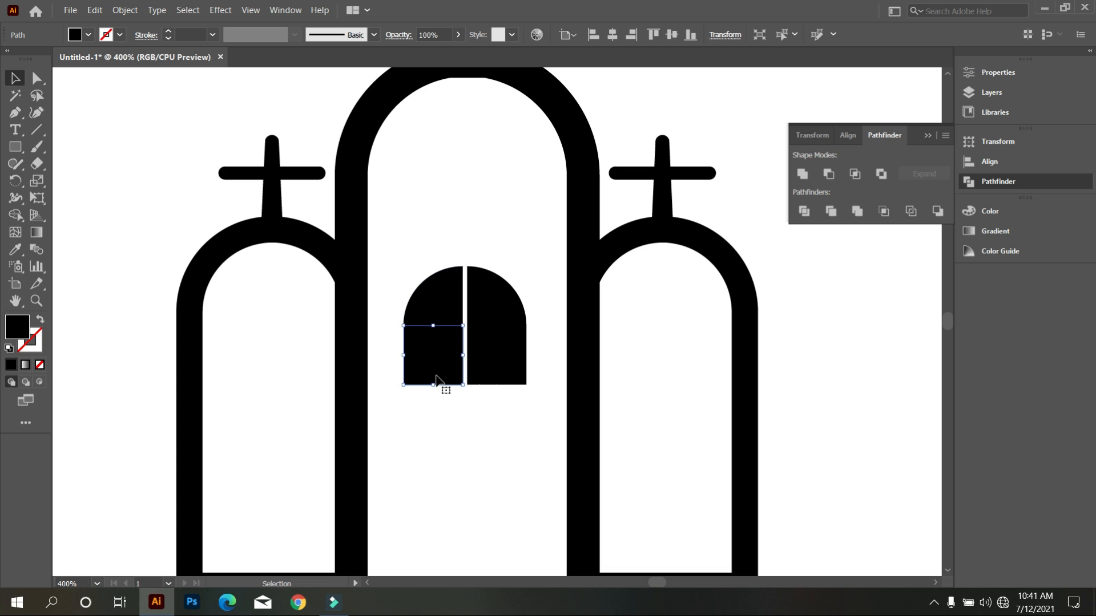
{"action": "left_click", "coordinate": [485, 366]}
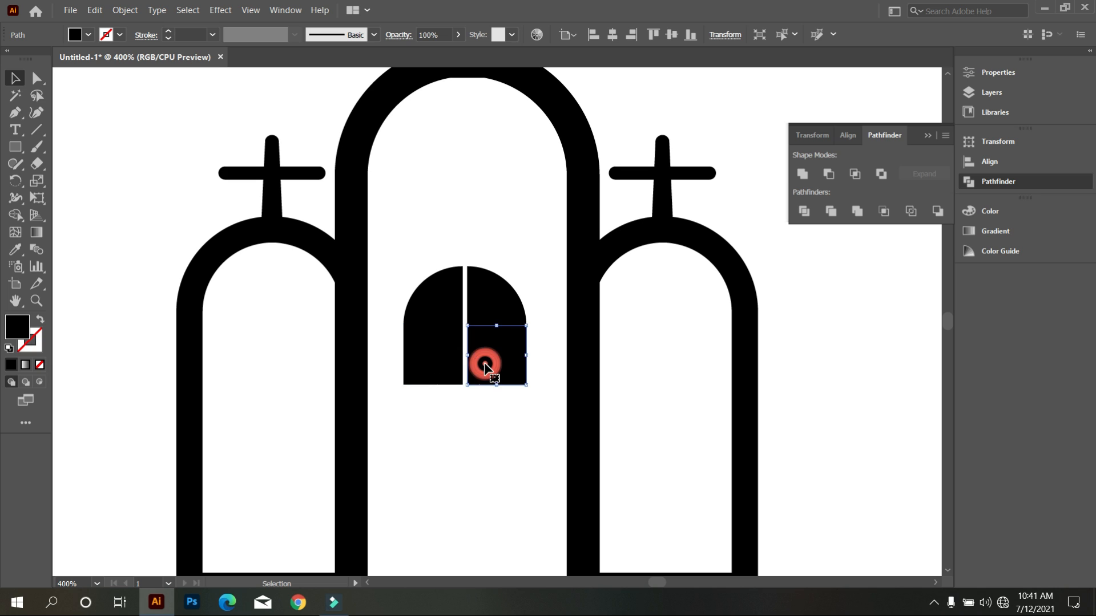
{"action": "key", "text": "Right"}
{"action": "key", "text": "Right"}
{"action": "left_click", "coordinate": [497, 300]}
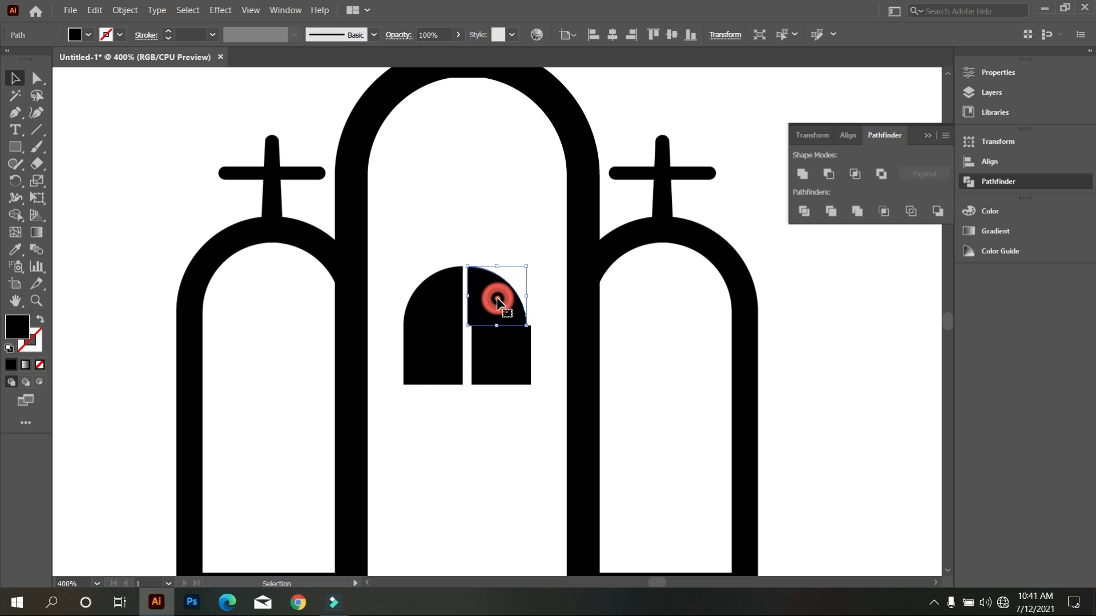
{"action": "key", "text": "Right"}
{"action": "key", "text": "Right"}
Nudge the two rounded upper panes slightly up and the two lower panes slightly down to open a horizontal gap.
{"action": "left_click", "coordinate": [428, 296]}
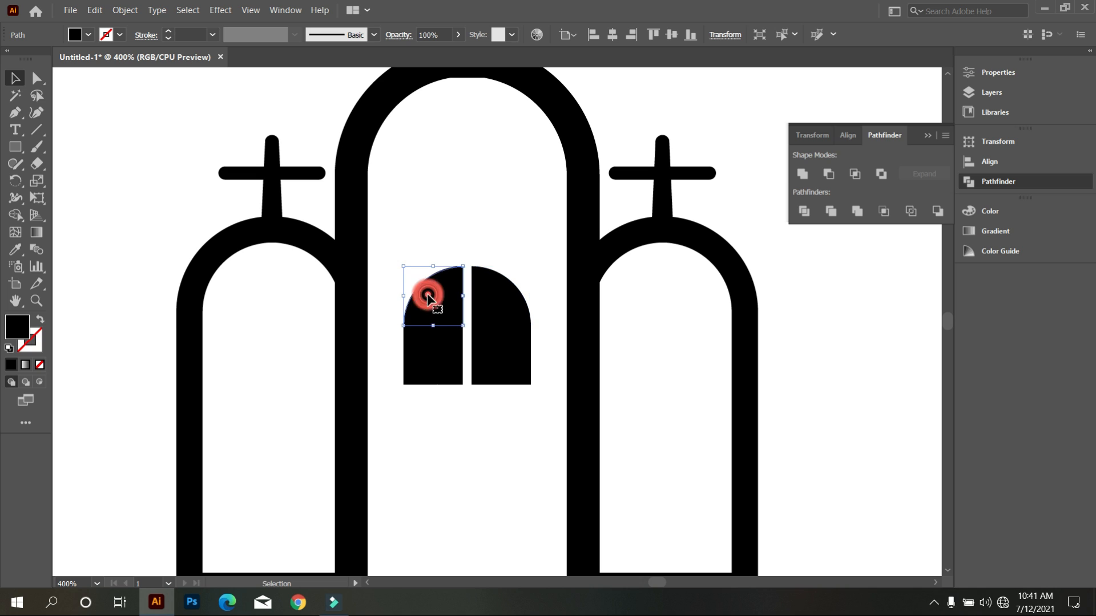
{"action": "key", "text": "Up"}
{"action": "key", "text": "Up"}
{"action": "left_click", "coordinate": [517, 313]}
{"action": "key", "text": "Up"}
{"action": "key", "text": "Up"}
{"action": "left_click", "coordinate": [509, 370]}
{"action": "key", "text": "Down"}
{"action": "key", "text": "Down"}
{"action": "left_click", "coordinate": [448, 359]}
{"action": "key", "text": "Down"}
{"action": "key", "text": "Down"}
{"action": "left_click", "coordinate": [478, 501]}
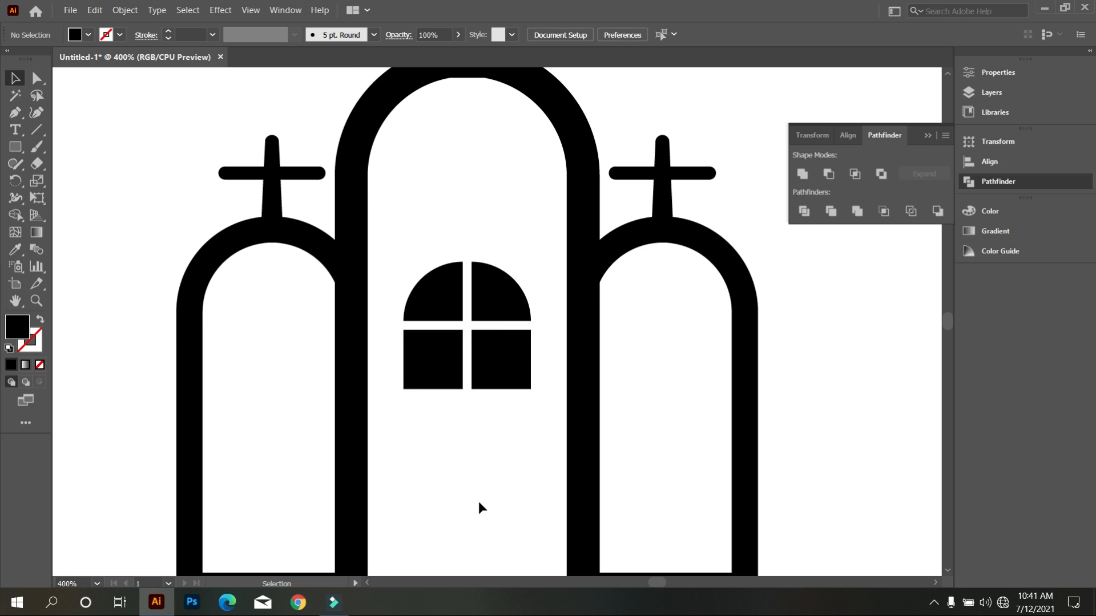
Move the whole four-pane window up close beneath the inner curve of the middle arch.
{"action": "scroll", "coordinate": [478, 501], "scroll_direction": "up", "scroll_amount": 1}
{"action": "scroll", "coordinate": [479, 501], "scroll_direction": "down", "scroll_amount": 1, "text": "alt"}
{"action": "left_click_drag", "start_coordinate": [402, 336], "coordinate": [492, 316]}
{"action": "left_click", "coordinate": [489, 383]}
{"action": "scroll", "coordinate": [489, 387], "scroll_direction": "down", "scroll_amount": 1, "text": "alt"}
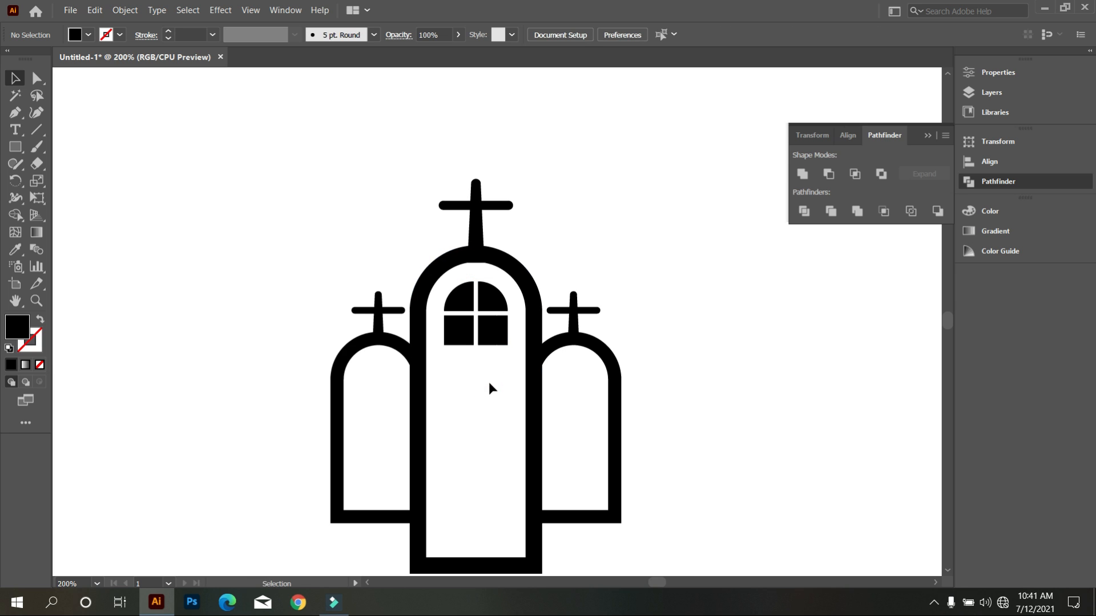
{"action": "scroll", "coordinate": [422, 379], "scroll_direction": "down", "scroll_amount": 1}
Stretch the two lower window panes downward to a height of about 93 px by moving only their bottom anchor points.
{"action": "left_click", "coordinate": [40, 84]}
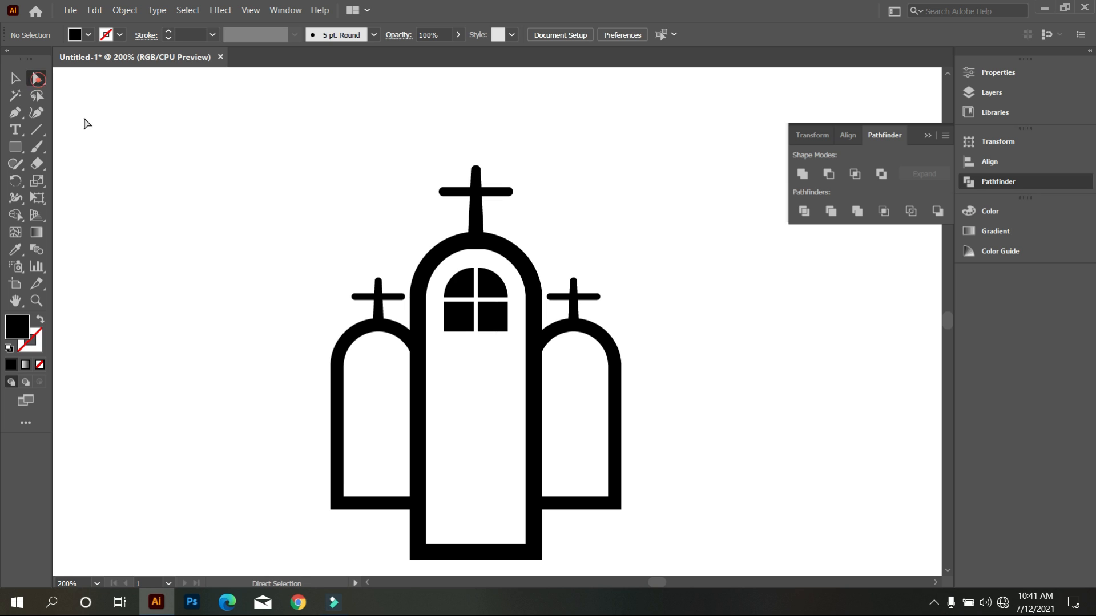
{"action": "left_click_drag", "start_coordinate": [510, 347], "coordinate": [444, 319]}
{"action": "key", "text": "shift+Down"}
{"action": "key", "text": "shift+Down"}
{"action": "key", "text": "shift+Down"}
{"action": "key", "text": "shift+Down"}
{"action": "key", "text": "shift+Down"}
{"action": "key", "text": "shift+Down"}
{"action": "key", "text": "shift+Down"}
{"action": "key", "text": "shift+Down"}
{"action": "key", "text": "shift+Down"}
{"action": "key", "text": "shift+Down"}
{"action": "key", "text": "shift+Down"}
{"action": "key", "text": "shift+Down"}
{"action": "key", "text": "shift+Down"}
{"action": "key", "text": "shift+Down"}
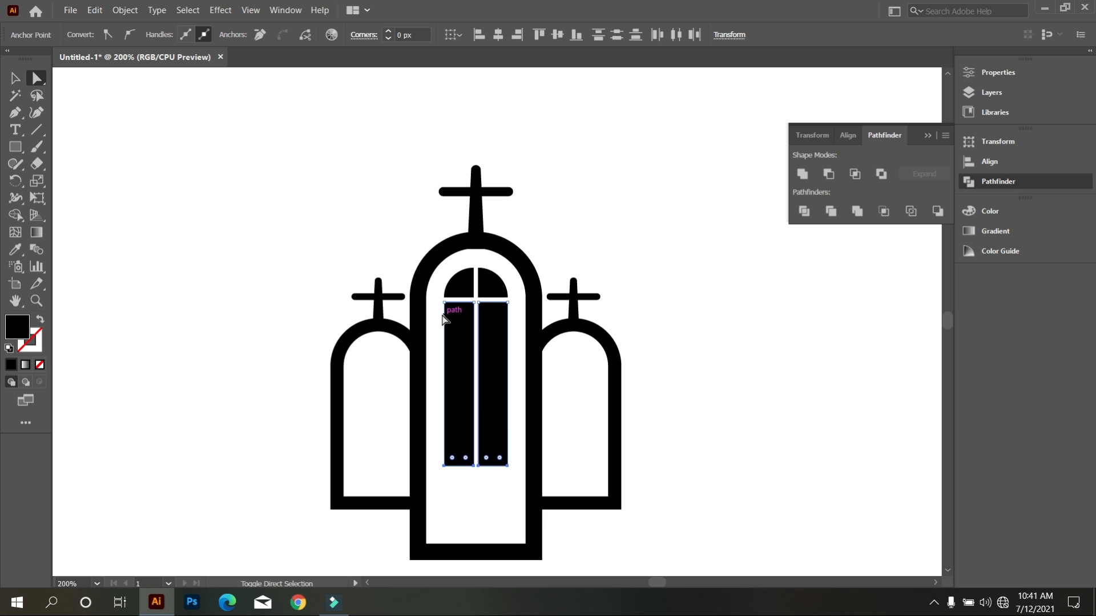
{"action": "key", "text": "shift+Down"}
{"action": "key", "text": "shift+Down"}
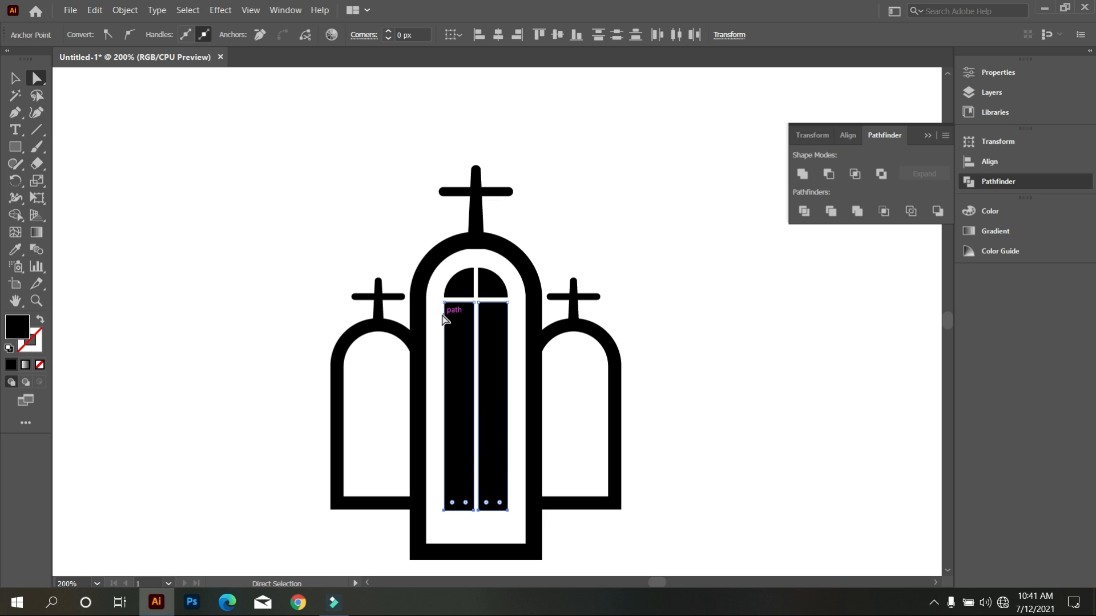
{"action": "left_click", "coordinate": [17, 77]}
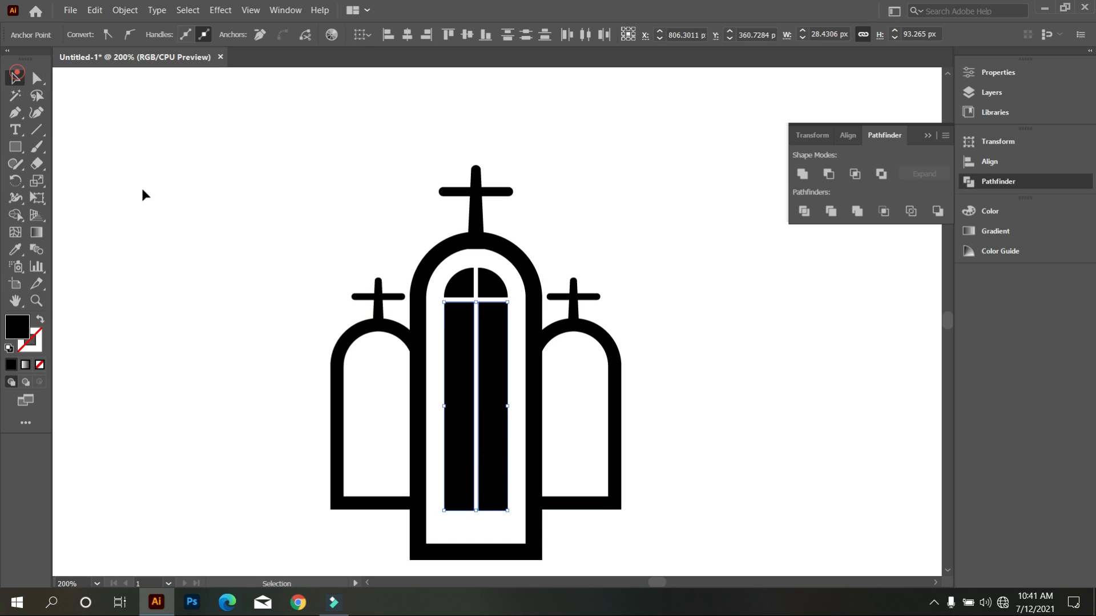
{"action": "left_click", "coordinate": [191, 228]}
{"action": "scroll", "coordinate": [350, 254], "scroll_direction": "down", "scroll_amount": 1}
{"action": "scroll", "coordinate": [445, 268], "scroll_direction": "down", "scroll_amount": 1}
{"action": "left_click_drag", "start_coordinate": [424, 210], "coordinate": [490, 303]}
{"action": "key", "text": "ctrl+z"}
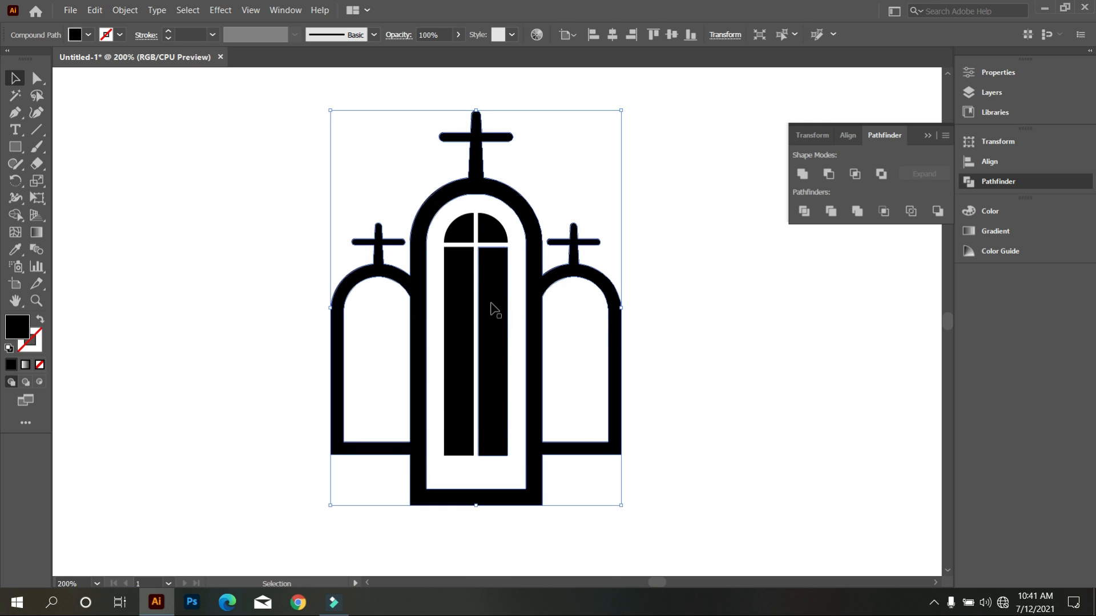
{"action": "left_click", "coordinate": [247, 188]}
{"action": "left_click_drag", "start_coordinate": [438, 221], "coordinate": [503, 352]}
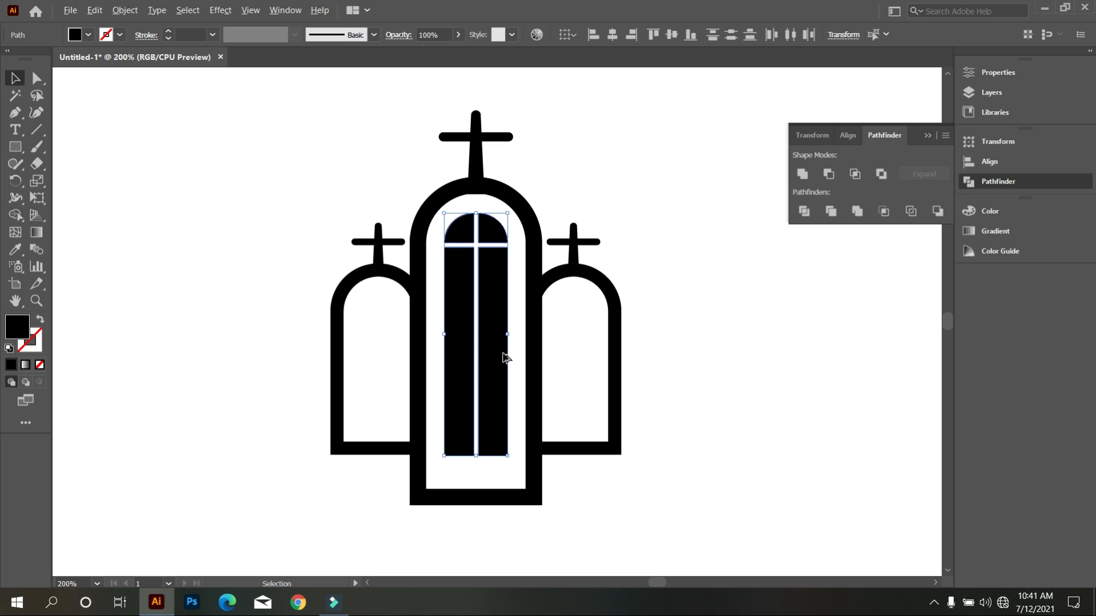
{"action": "left_click", "coordinate": [230, 294]}
Draw a horizontal line across the church artwork through the lower part of all three arches, extending past both sides.
{"action": "scroll", "coordinate": [396, 341], "scroll_direction": "down", "scroll_amount": 3}
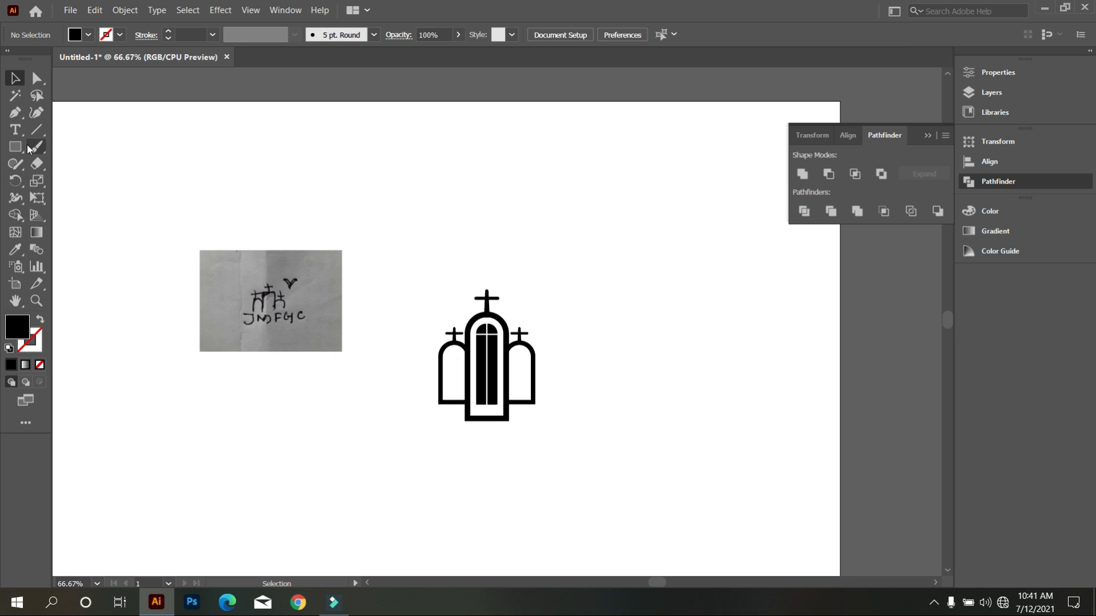
{"action": "left_click", "coordinate": [37, 130]}
{"action": "left_click_drag", "start_coordinate": [425, 373], "coordinate": [598, 393]}
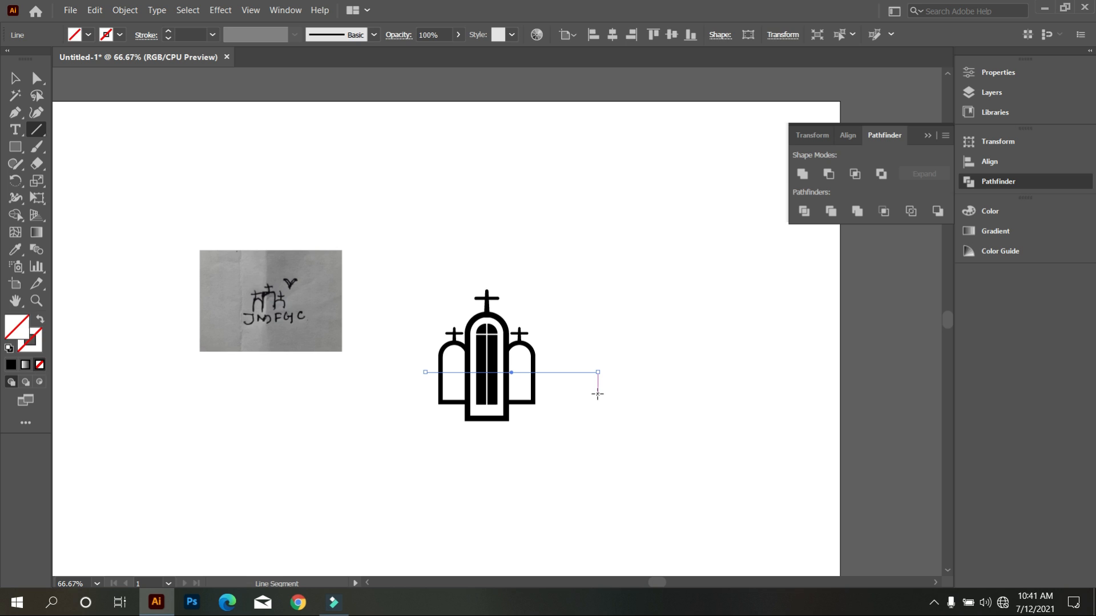
Remove all parts of the arches and window below the horizontal line with the Shape Builder tool.
{"action": "left_click", "coordinate": [16, 78]}
{"action": "left_click_drag", "start_coordinate": [382, 200], "coordinate": [567, 443]}
{"action": "left_click", "coordinate": [15, 215]}
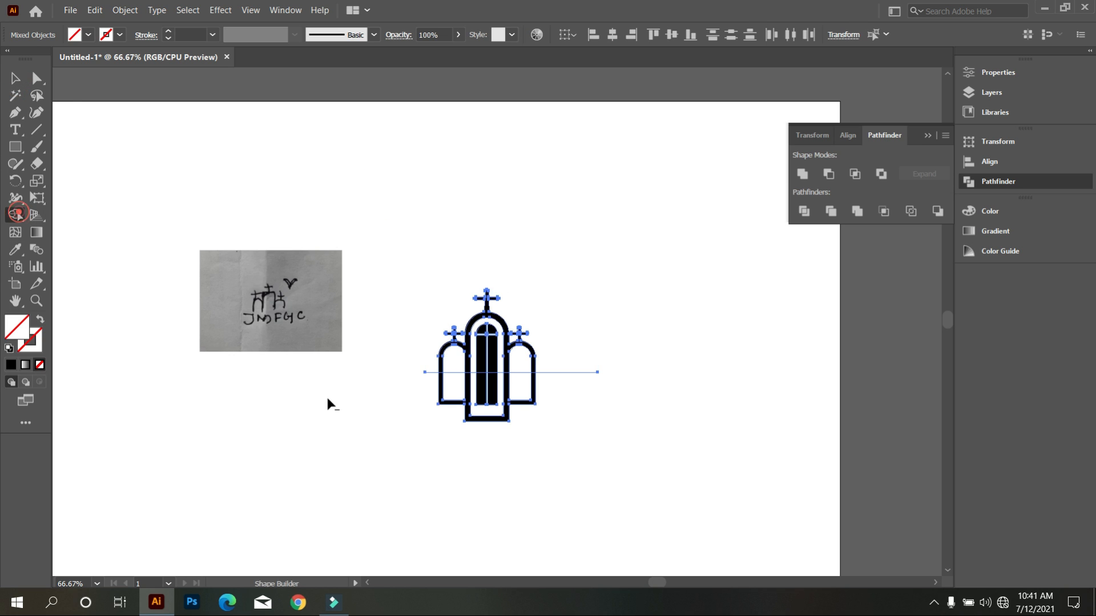
{"action": "scroll", "coordinate": [443, 382], "scroll_direction": "up", "scroll_amount": 3}
{"action": "mouse_move", "coordinate": [401, 385]}
{"action": "left_mouse_down"}
{"action": "mouse_move", "coordinate": [705, 406]}
{"action": "mouse_move", "coordinate": [725, 425]}
{"action": "left_mouse_up"}
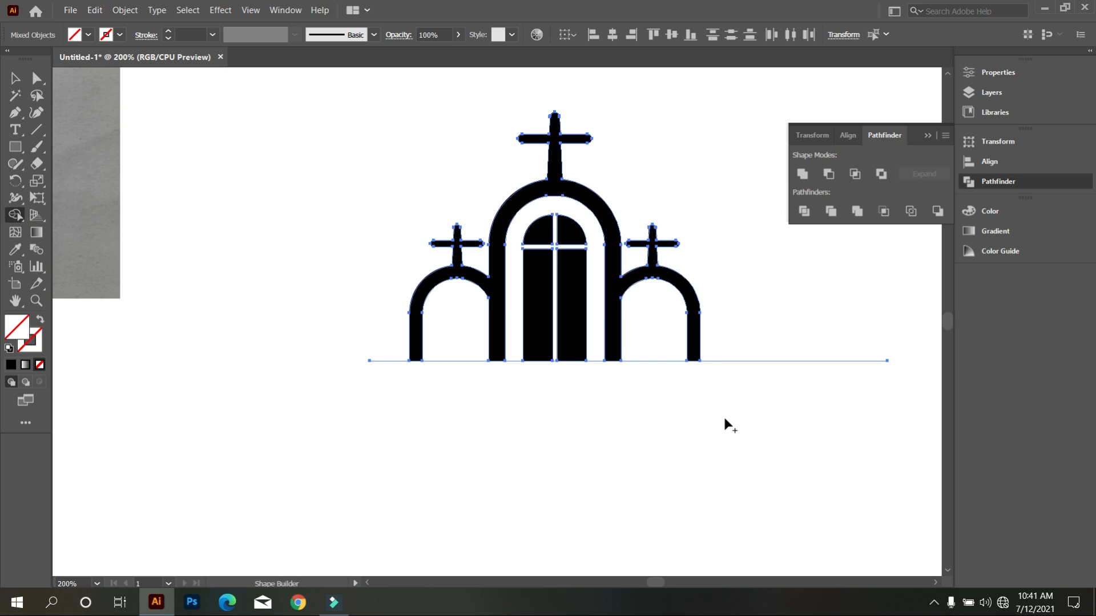
{"action": "left_click", "coordinate": [15, 78]}
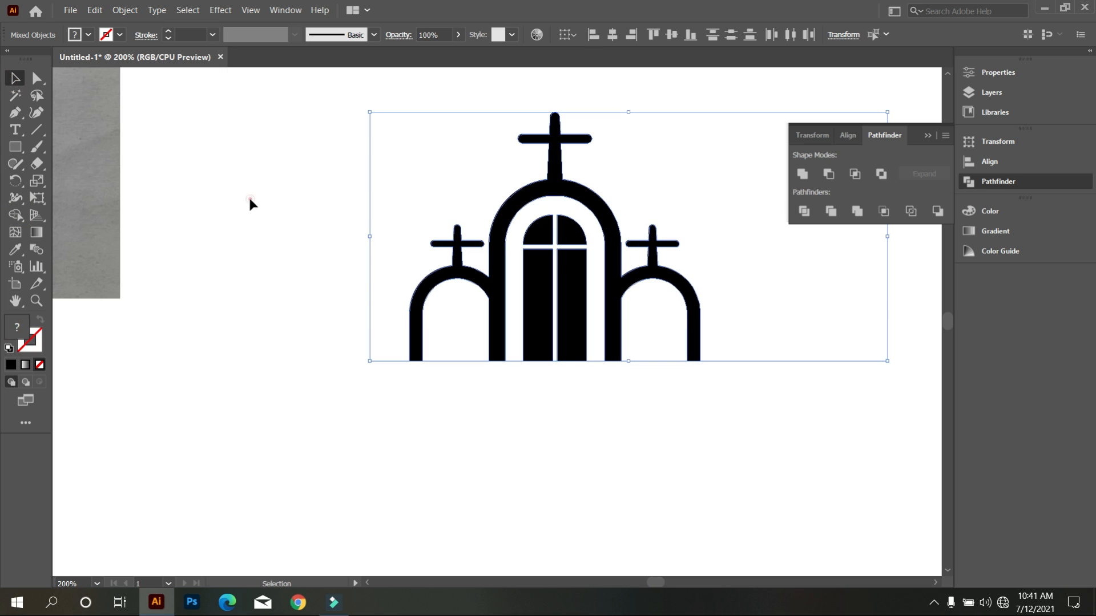
{"action": "left_click", "coordinate": [248, 195]}
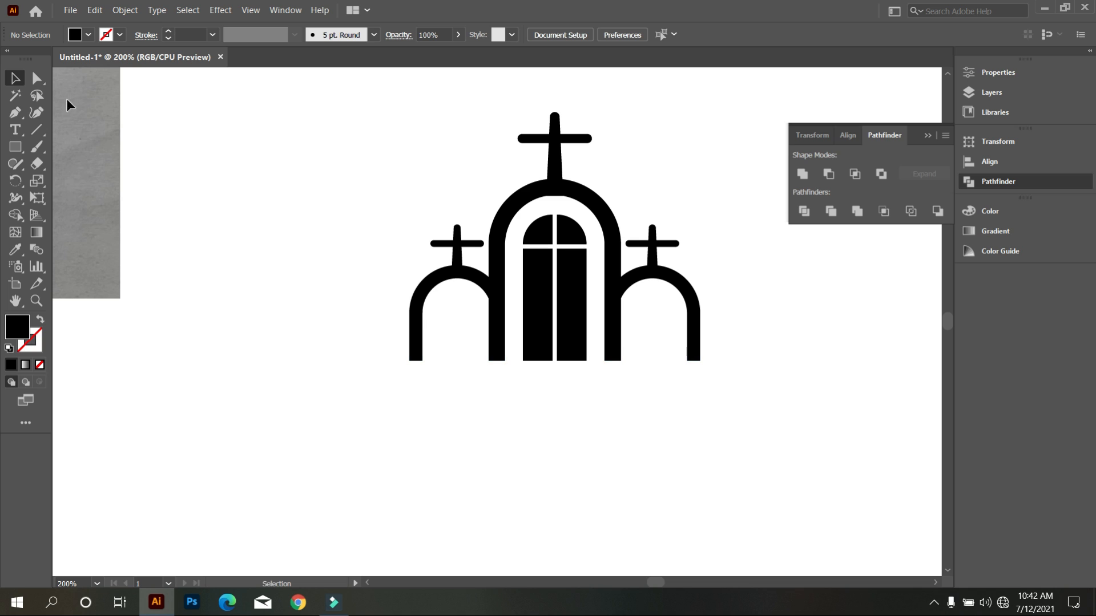
Delete the leftover horizontal cutting line at the base of the arches.
{"action": "left_click", "coordinate": [38, 79]}
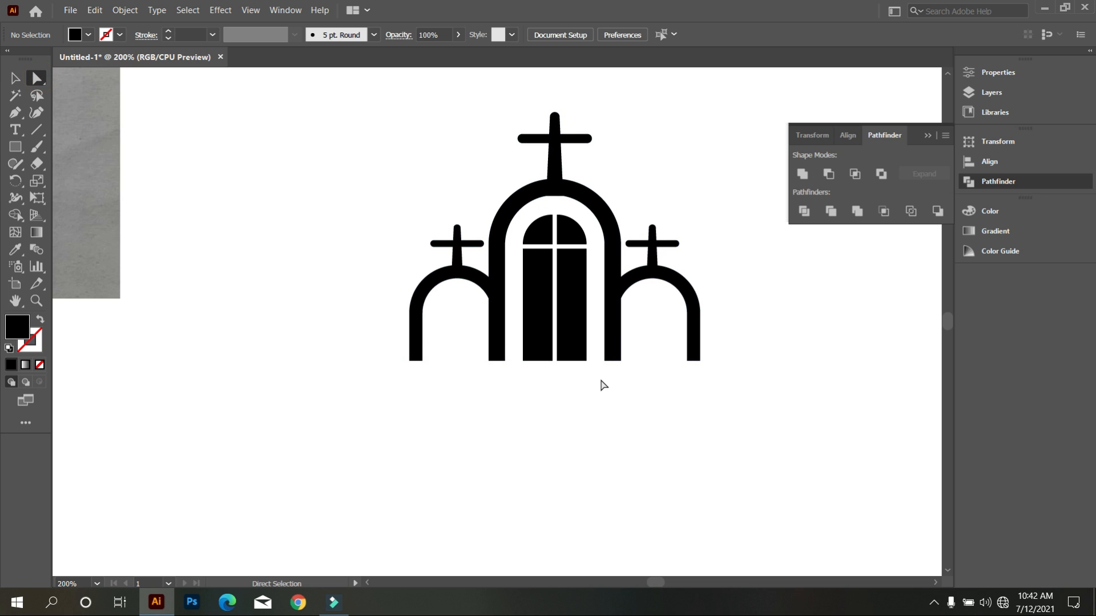
{"action": "left_click", "coordinate": [15, 78]}
{"action": "left_click", "coordinate": [135, 136]}
{"action": "left_click_drag", "start_coordinate": [754, 287], "coordinate": [789, 402]}
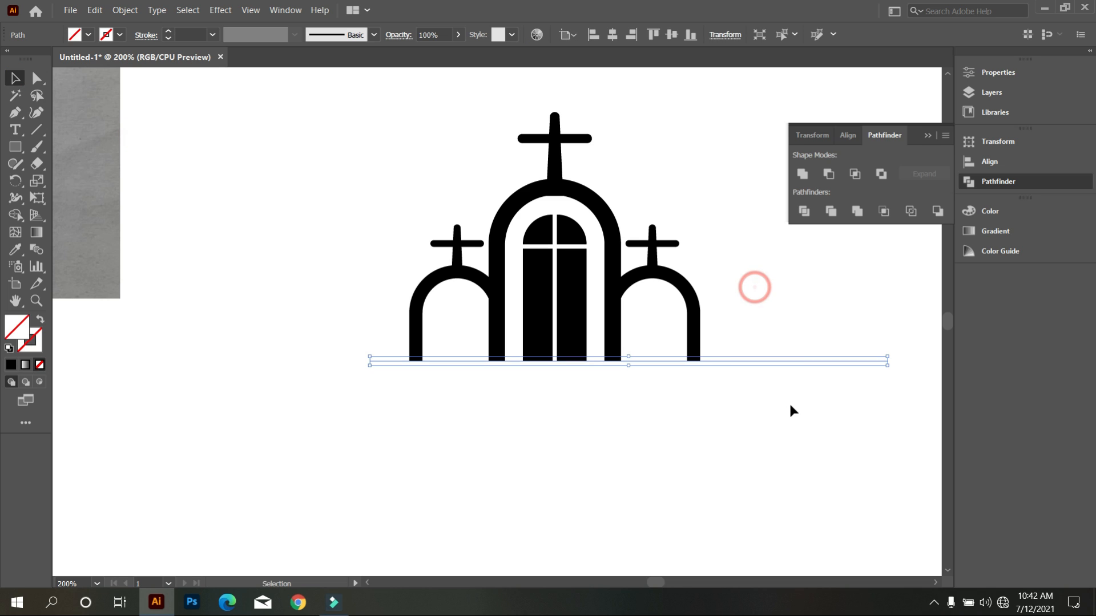
{"action": "key", "text": "Delete"}
Shorten the two lower window panes by raising their bottom anchor points slightly above the bases of the arches.
{"action": "left_click", "coordinate": [19, 146]}
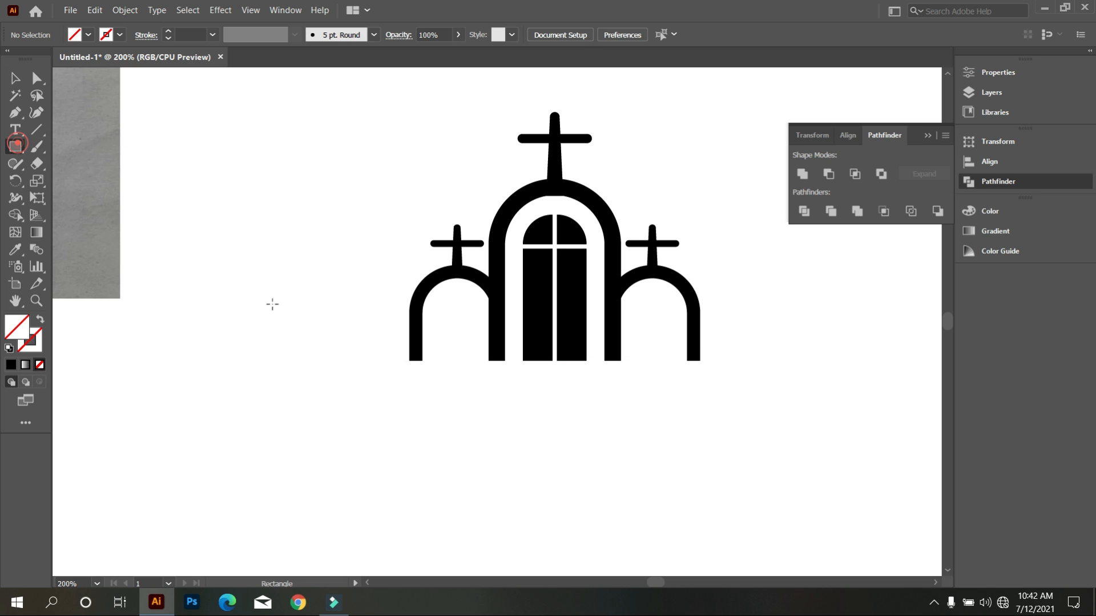
{"action": "scroll", "coordinate": [520, 383], "scroll_direction": "up", "scroll_amount": 1}
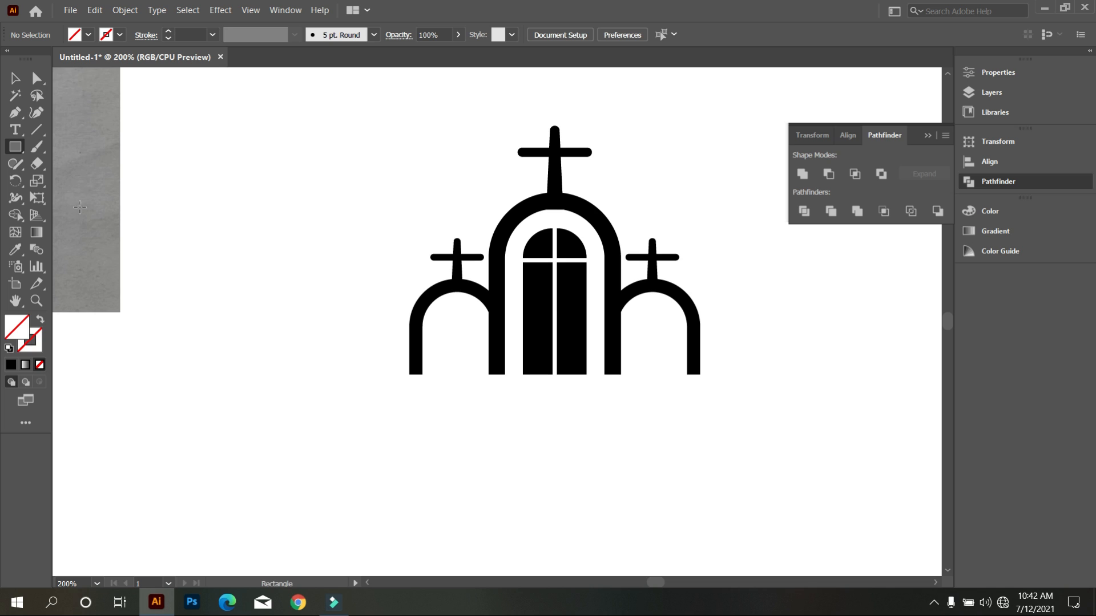
{"action": "left_click", "coordinate": [37, 80]}
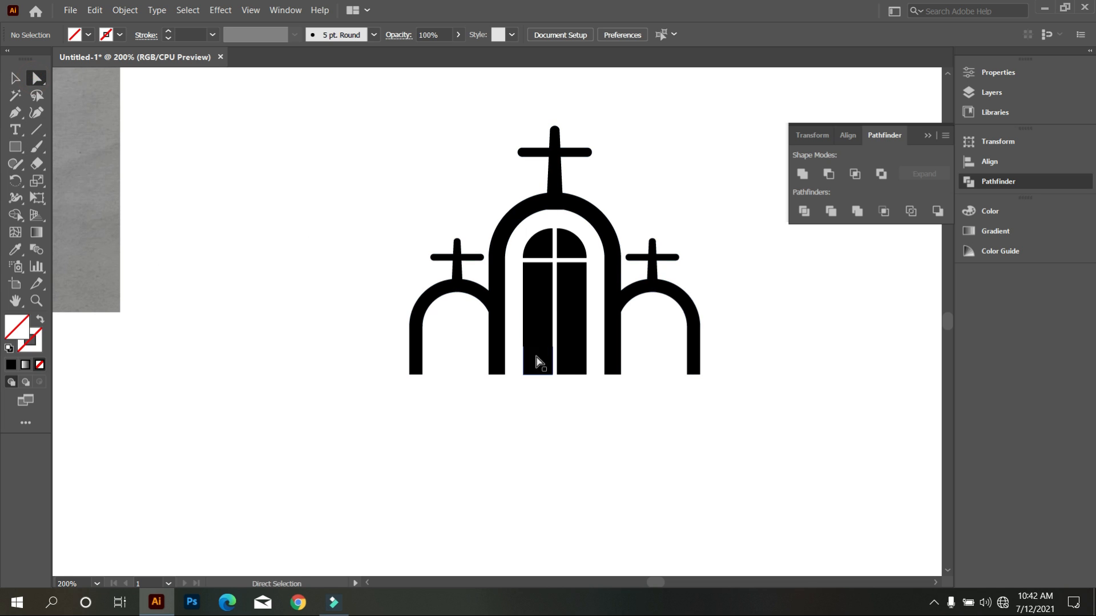
{"action": "left_click_drag", "start_coordinate": [590, 399], "coordinate": [517, 349]}
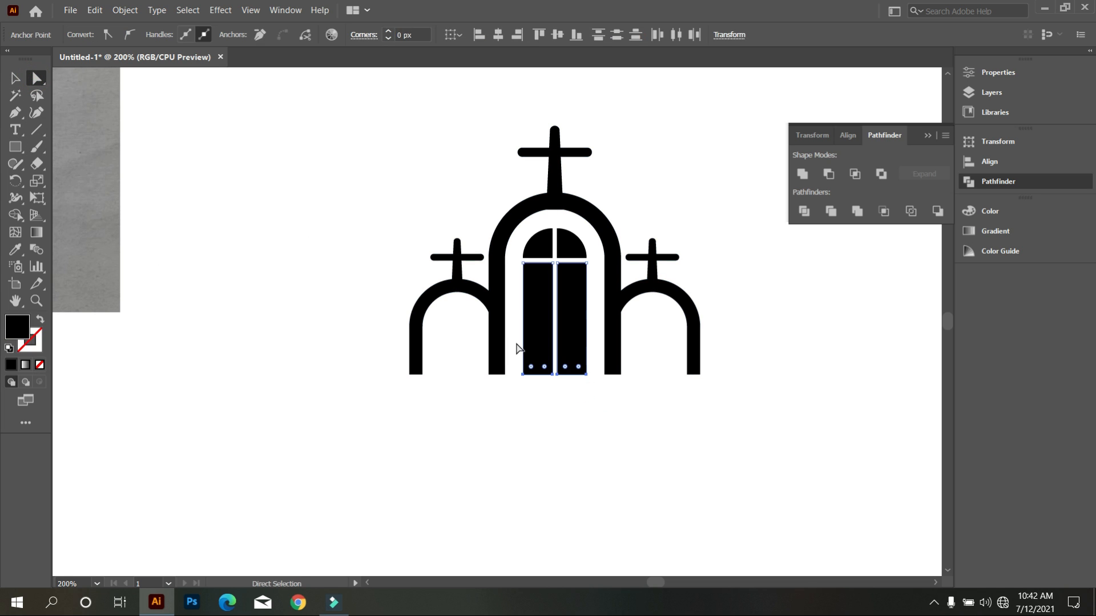
{"action": "key", "text": "Up"}
{"action": "key", "text": "Up"}
{"action": "key", "text": "Up"}
{"action": "key", "text": "Up"}
{"action": "key", "text": "Up"}
{"action": "key", "text": "Up"}
{"action": "key", "text": "Up"}
{"action": "key", "text": "Up"}
{"action": "key", "text": "Up"}
{"action": "key", "text": "Up"}
{"action": "left_click", "coordinate": [575, 444]}
Draw a thin black rectangle directly beneath the arches as a ground line extending slightly past both side arches.
{"action": "scroll", "coordinate": [553, 432], "scroll_direction": "down", "scroll_amount": 3}
{"action": "scroll", "coordinate": [577, 451], "scroll_direction": "up", "scroll_amount": 2}
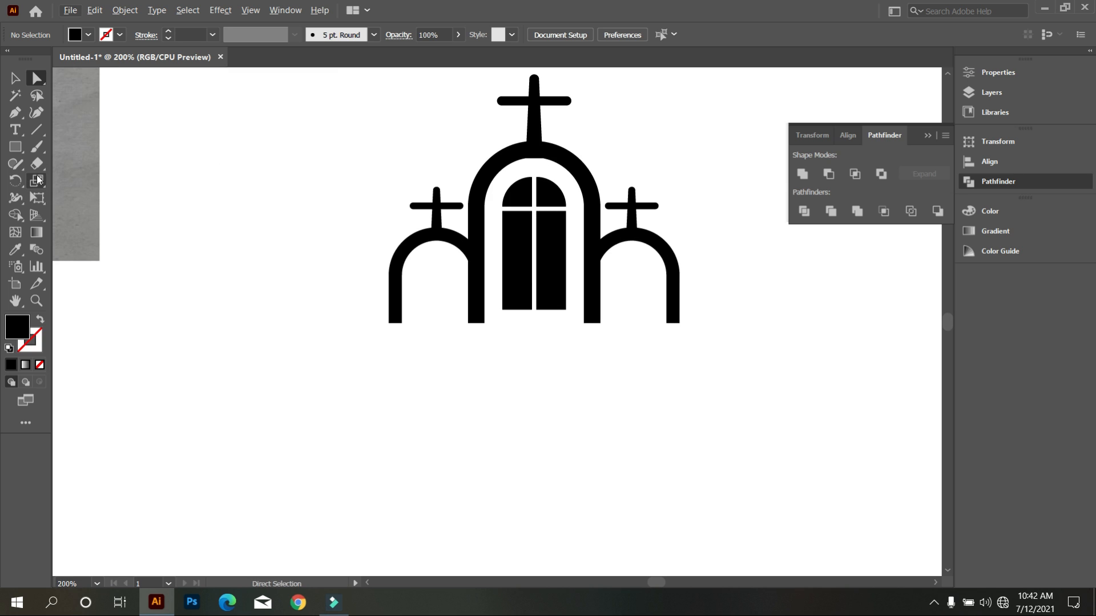
{"action": "left_click", "coordinate": [16, 147]}
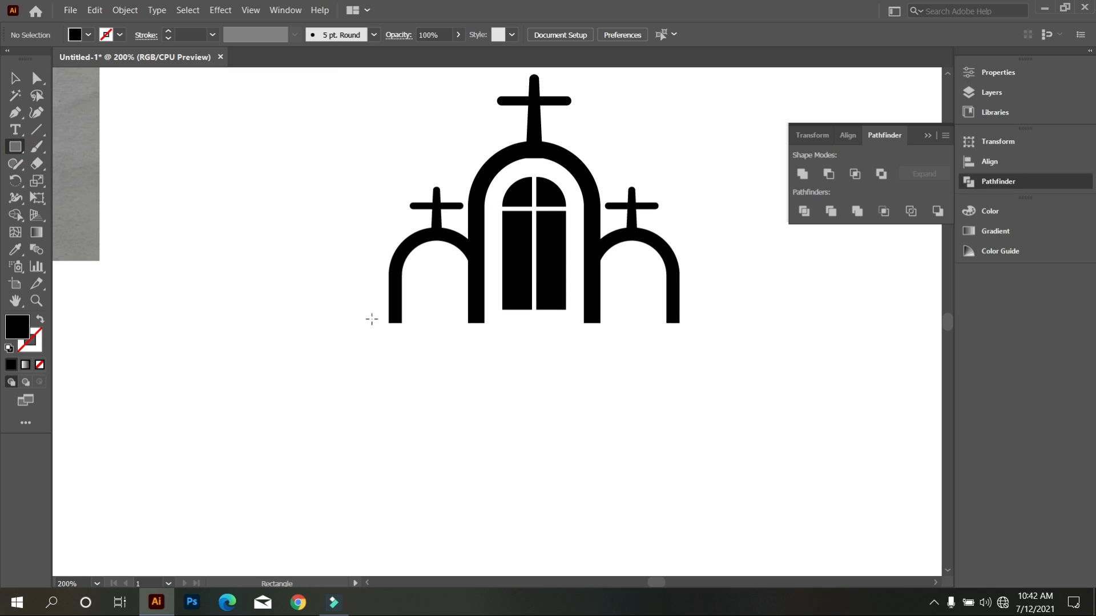
{"action": "left_click_drag", "start_coordinate": [371, 323], "coordinate": [694, 333]}
{"action": "key", "text": "v"}
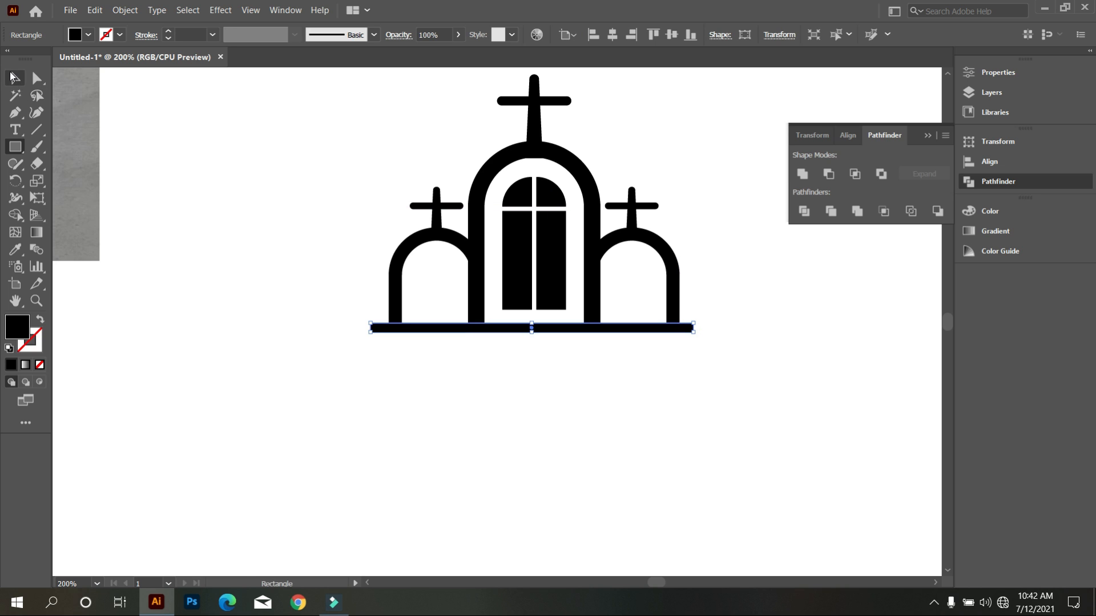
{"action": "left_click", "coordinate": [189, 205]}
Examine the whole church mark, the inner curve of the middle arch below its cross, and the reference sketch.
{"action": "key", "text": "ctrl+minus"}
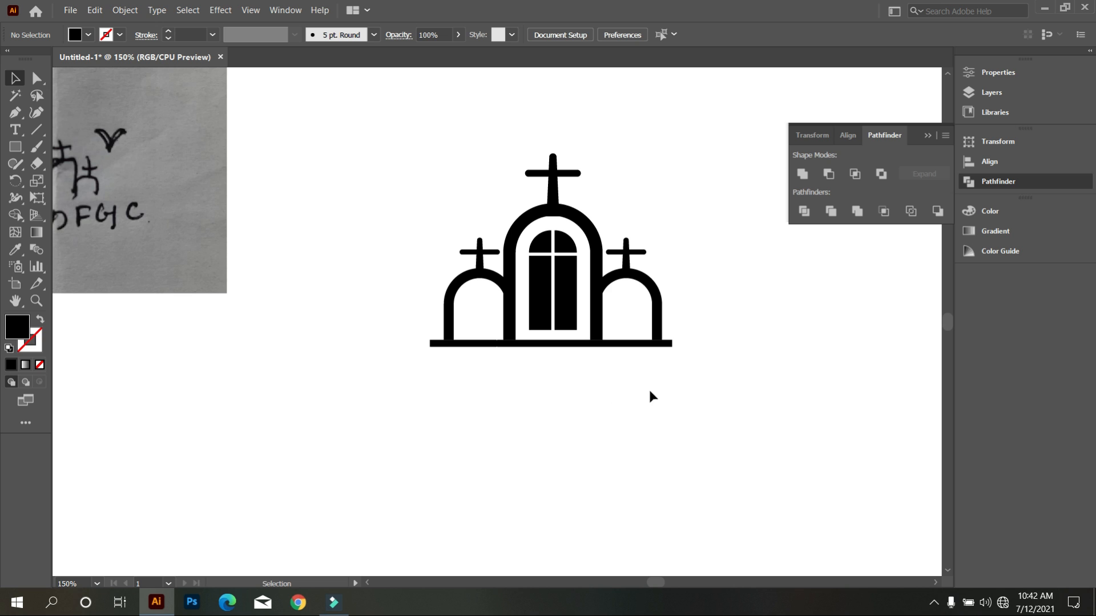
{"action": "scroll", "coordinate": [673, 384], "scroll_direction": "up", "scroll_amount": 1}
{"action": "scroll", "coordinate": [674, 382], "scroll_direction": "down", "scroll_amount": 1}
{"action": "scroll", "coordinate": [638, 322], "scroll_direction": "up", "scroll_amount": 2}
{"action": "scroll", "coordinate": [639, 324], "scroll_direction": "up", "scroll_amount": 4}
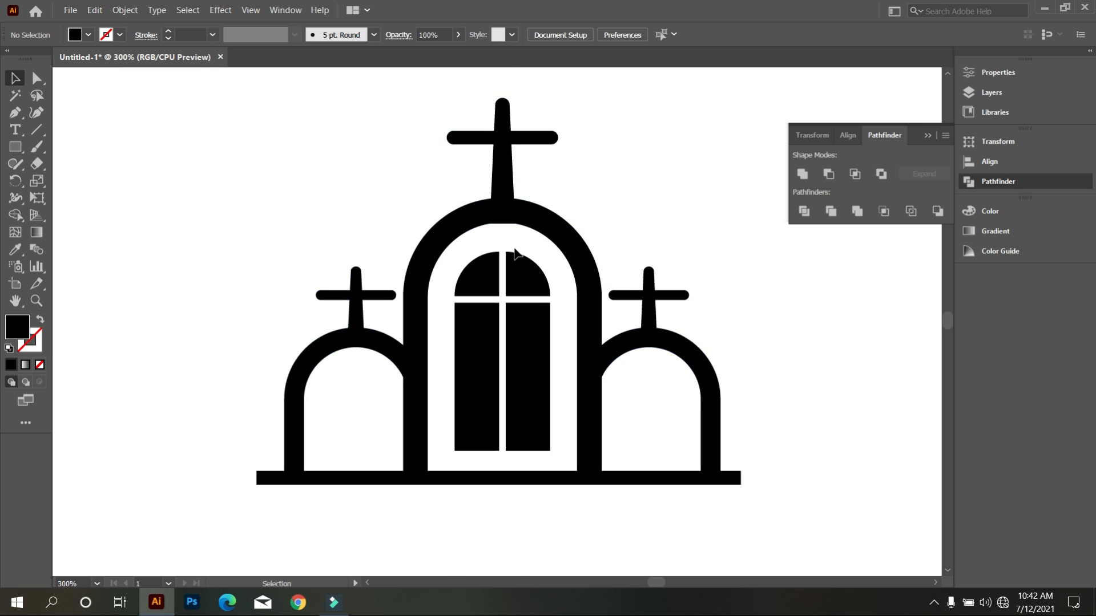
{"action": "scroll", "coordinate": [535, 250], "scroll_direction": "up", "scroll_amount": 1}
{"action": "left_click", "coordinate": [463, 224]}
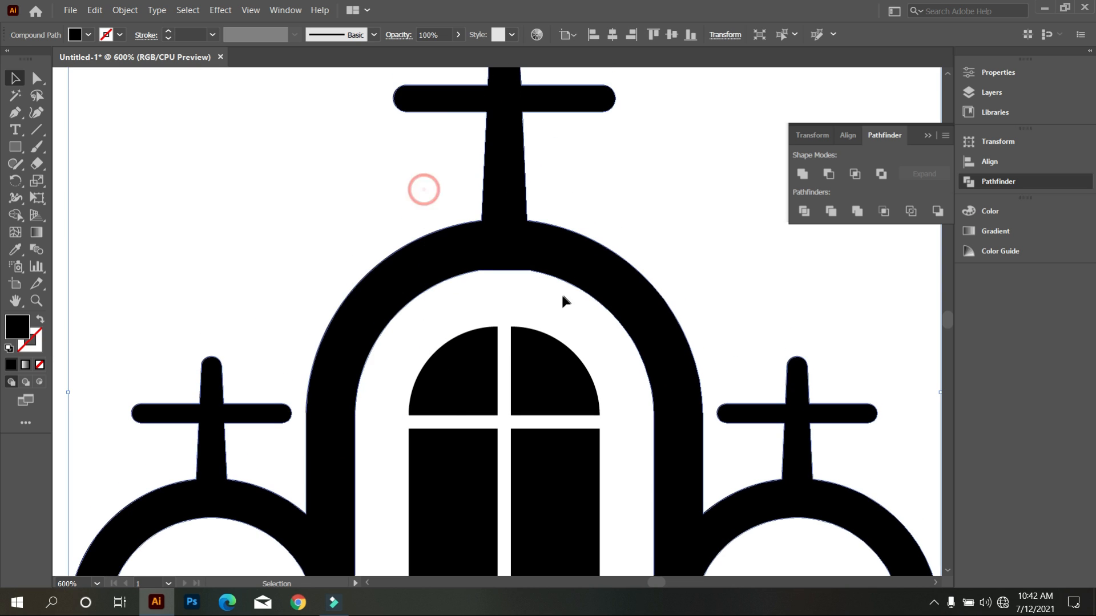
{"action": "scroll", "coordinate": [561, 292], "scroll_direction": "down", "scroll_amount": 3}
{"action": "scroll", "coordinate": [605, 457], "scroll_direction": "down", "scroll_amount": 1}
{"action": "left_click", "coordinate": [604, 453]}
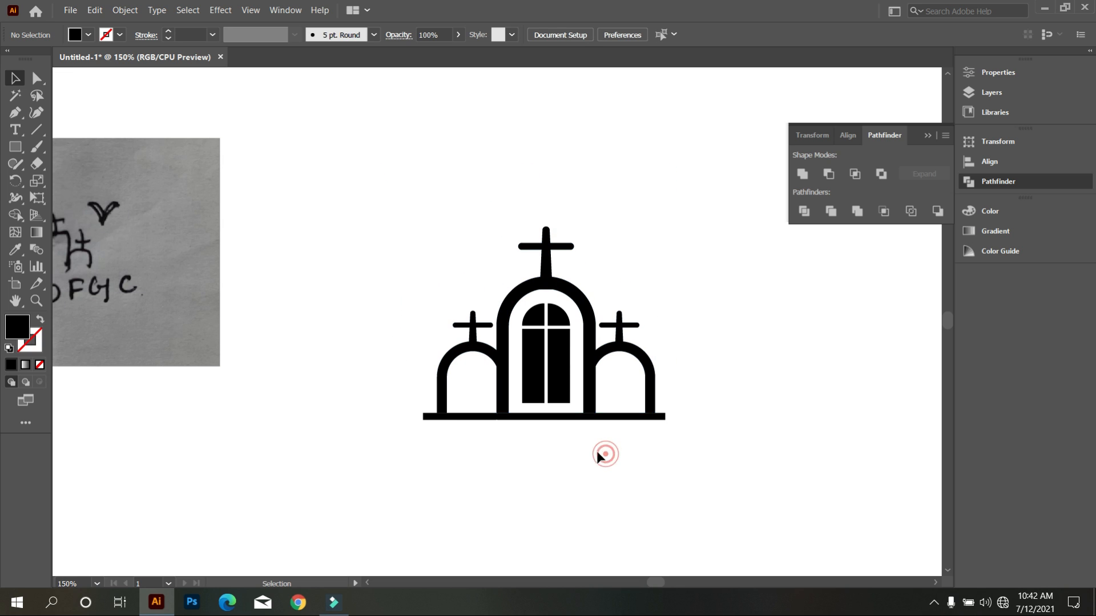
{"action": "scroll", "coordinate": [597, 451], "scroll_direction": "down", "scroll_amount": 1}
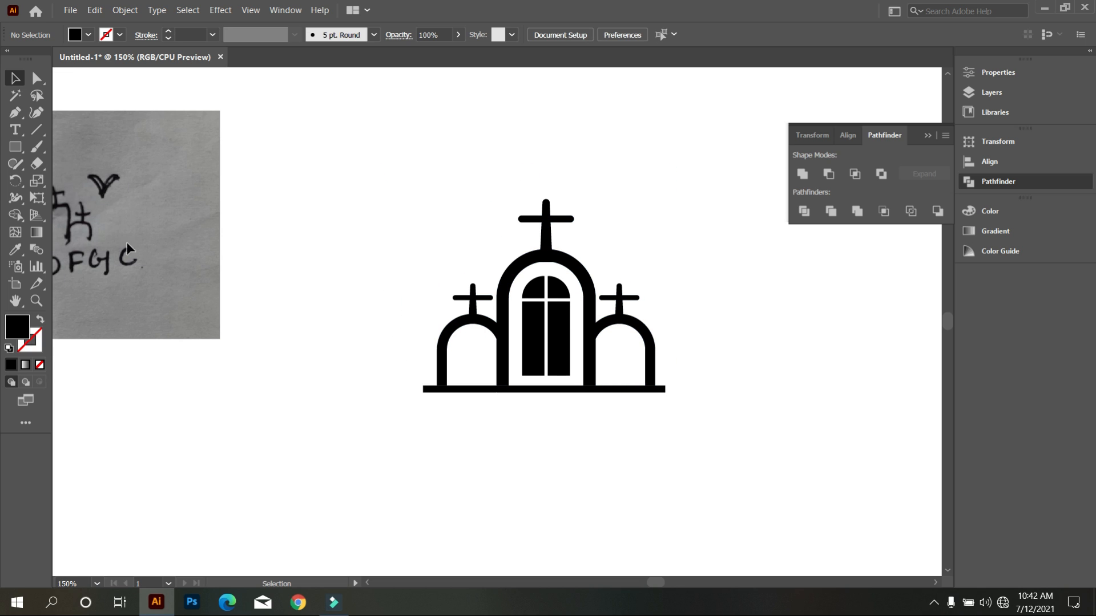
Draw a large circle around the church artwork and swap its fill and stroke to a 1 px black outline without fill.
{"action": "left_click_drag", "start_coordinate": [23, 150], "coordinate": [77, 176]}
{"action": "mouse_move", "coordinate": [372, 225]}
{"action": "left_mouse_down"}
{"action": "mouse_move", "coordinate": [607, 448]}
{"action": "mouse_move", "coordinate": [676, 529]}
{"action": "left_mouse_up"}
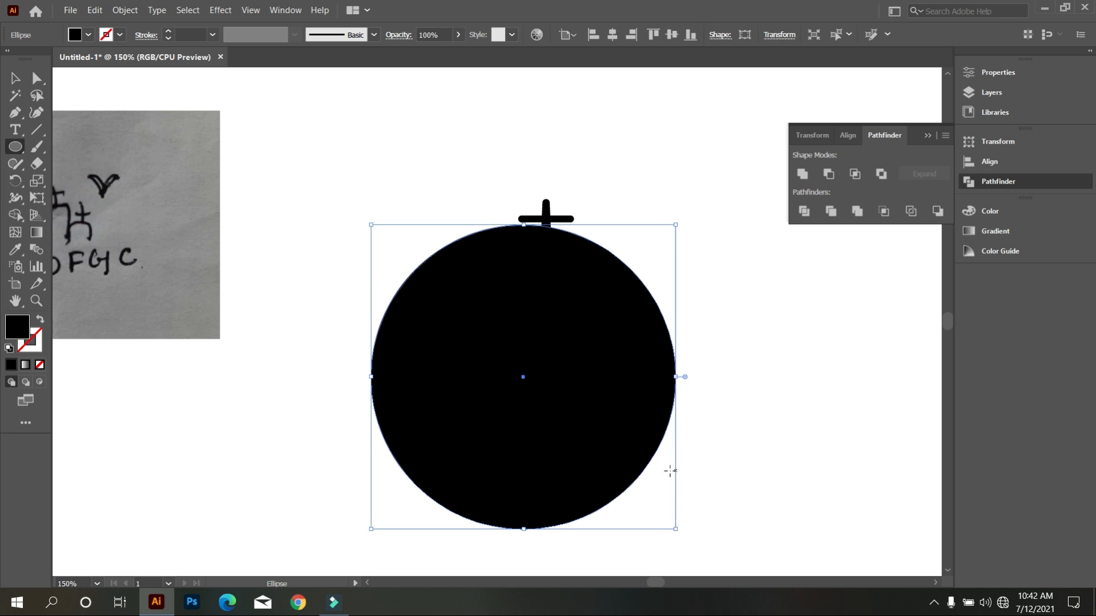
{"action": "left_click", "coordinate": [39, 319]}
{"action": "left_click", "coordinate": [15, 78]}
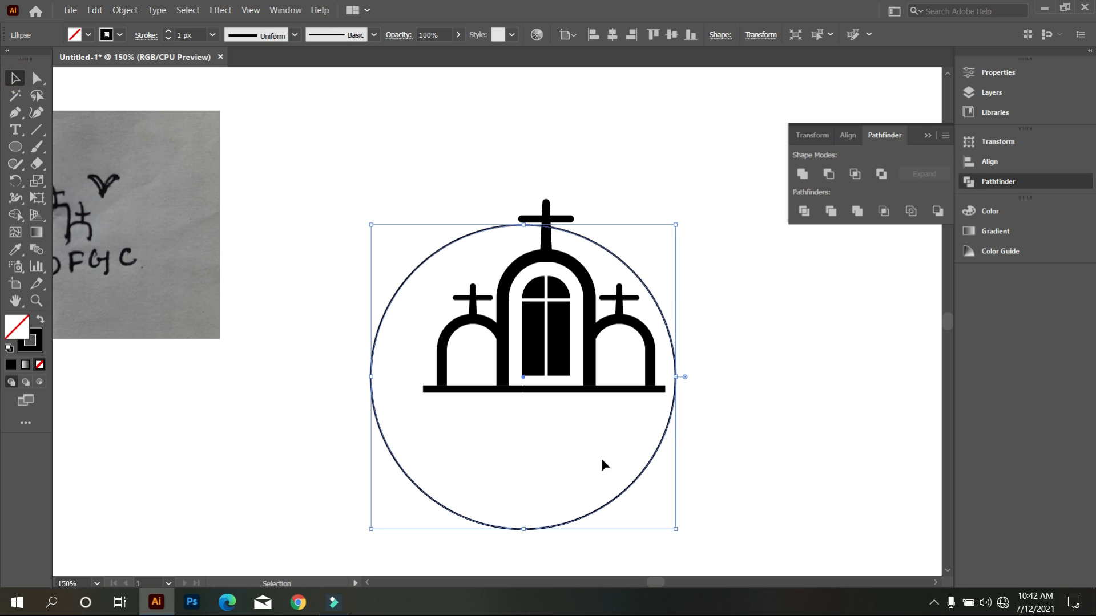
Move and resize the circle so it encloses the church, centred on the tall cross with the ground line's ends near its edge.
{"action": "left_click_drag", "start_coordinate": [638, 479], "coordinate": [661, 454]}
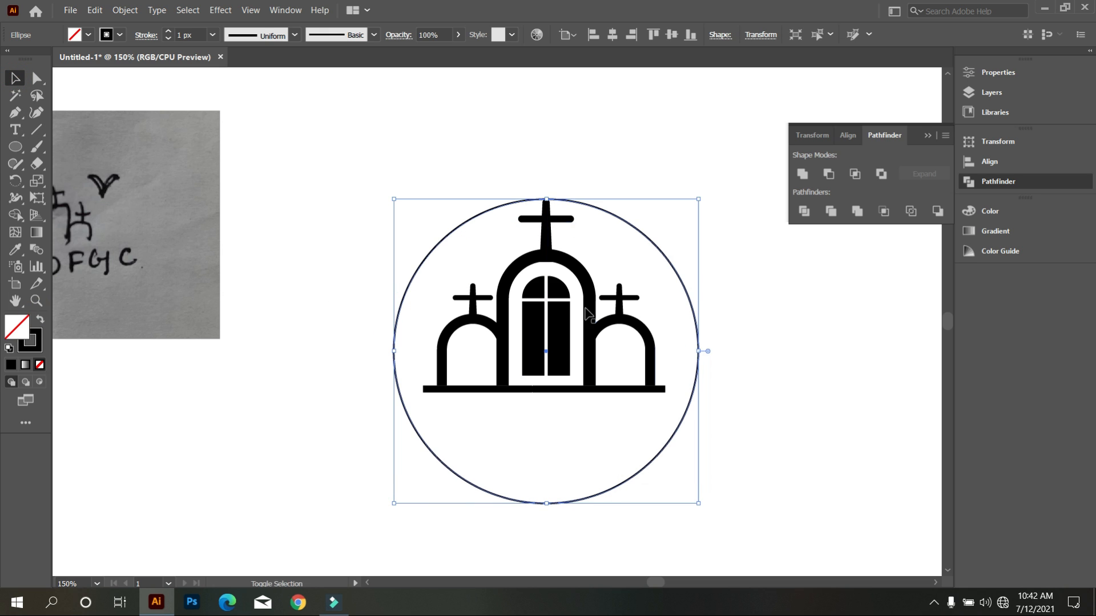
{"action": "left_click_drag", "start_coordinate": [552, 200], "coordinate": [547, 169]}
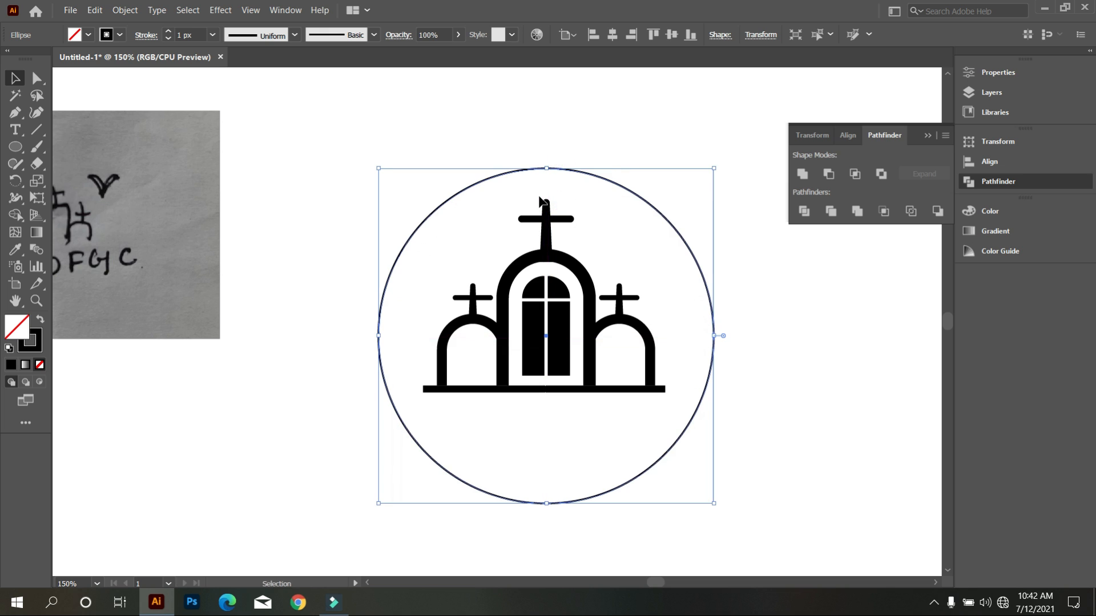
{"action": "key", "text": "Up"}
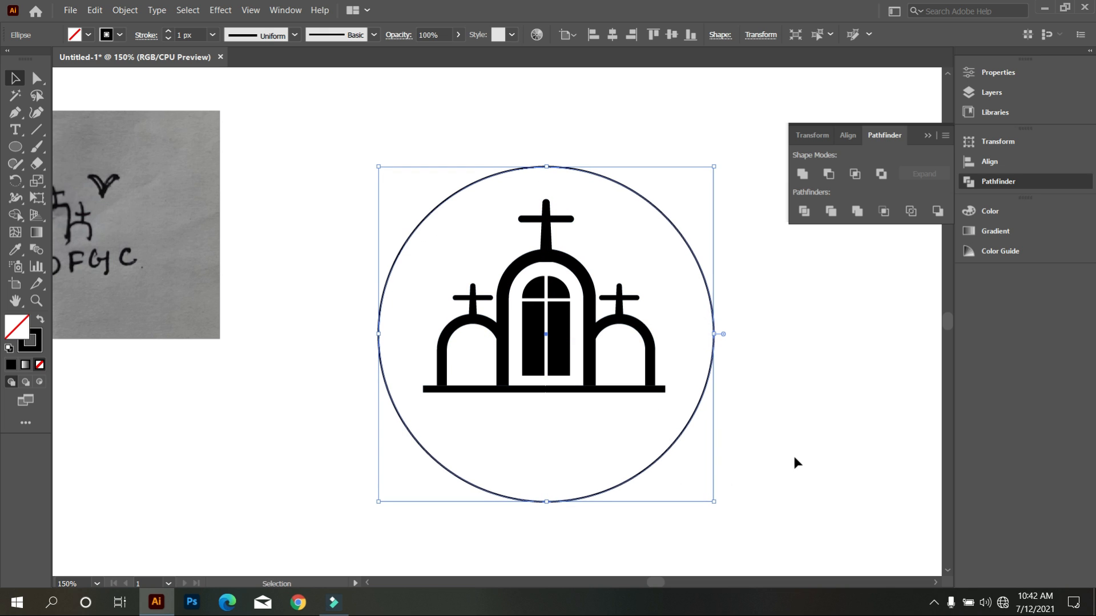
{"action": "key", "text": "Down"}
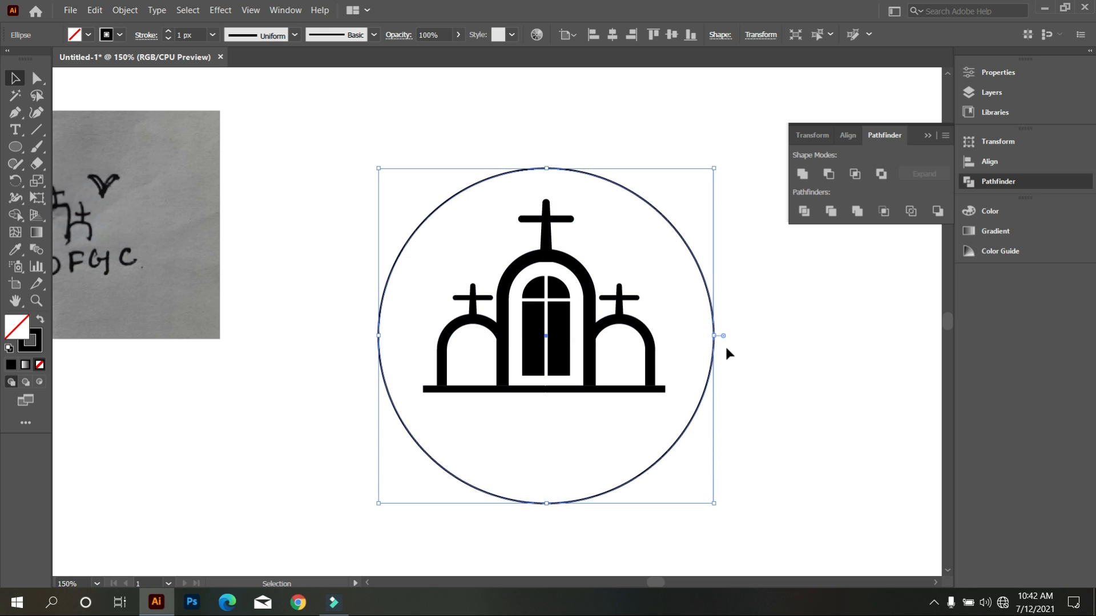
{"action": "key", "text": "Up"}
{"action": "key", "text": "Up"}
{"action": "key", "text": "Up"}
{"action": "key", "text": "Up"}
{"action": "key", "text": "Up"}
{"action": "key", "text": "Up"}
{"action": "key", "text": "Up"}
{"action": "key", "text": "Up"}
{"action": "key", "text": "Up"}
{"action": "key", "text": "Up"}
{"action": "key", "text": "Up"}
{"action": "key", "text": "Up"}
{"action": "key", "text": "Up"}
{"action": "key", "text": "Up"}
{"action": "key", "text": "Up"}
{"action": "key", "text": "Up"}
{"action": "key", "text": "Up"}
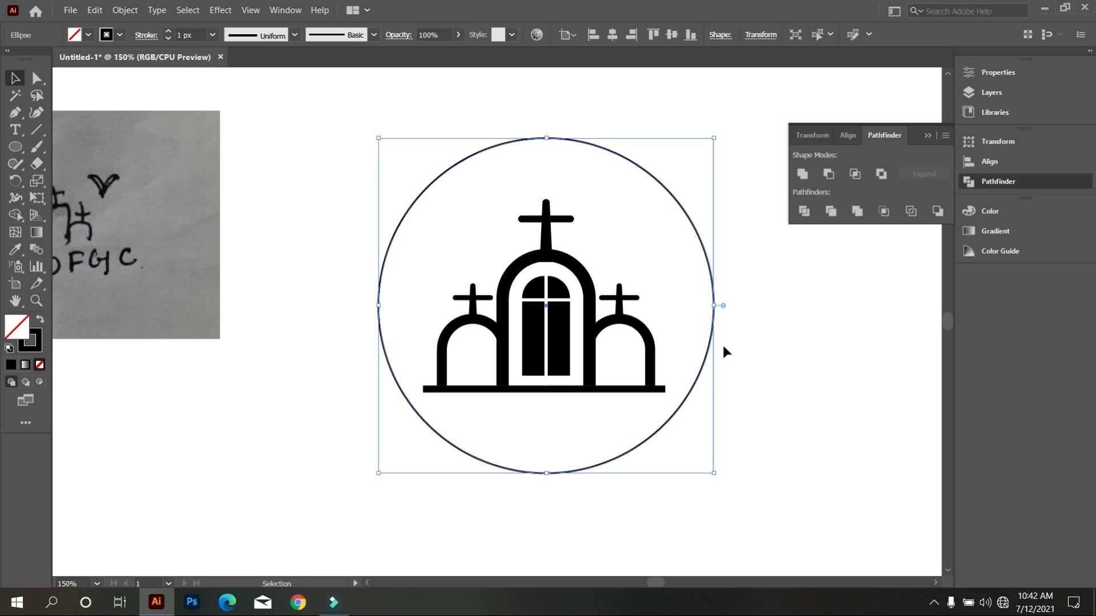
{"action": "left_click_drag", "start_coordinate": [714, 305], "coordinate": [698, 308]}
{"action": "left_click", "coordinate": [746, 396]}
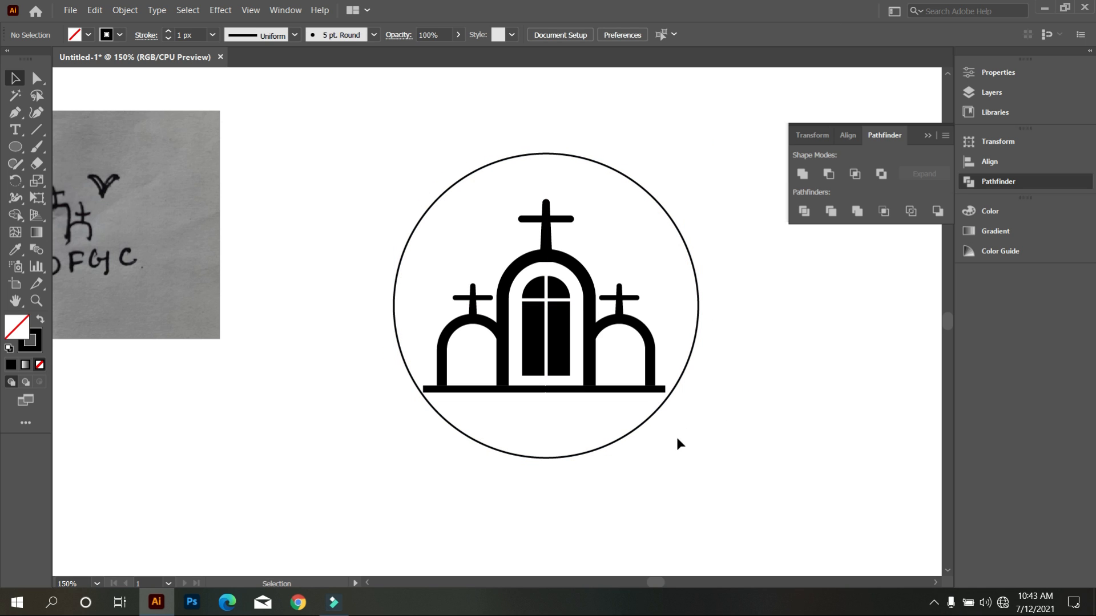
Move the circle aside onto the sketch and group all the church shapes, including the ground line.
{"action": "left_click_drag", "start_coordinate": [451, 228], "coordinate": [251, 442]}
{"action": "left_click", "coordinate": [772, 452]}
{"action": "left_click_drag", "start_coordinate": [407, 183], "coordinate": [715, 454]}
{"action": "key", "text": "ctrl+g"}
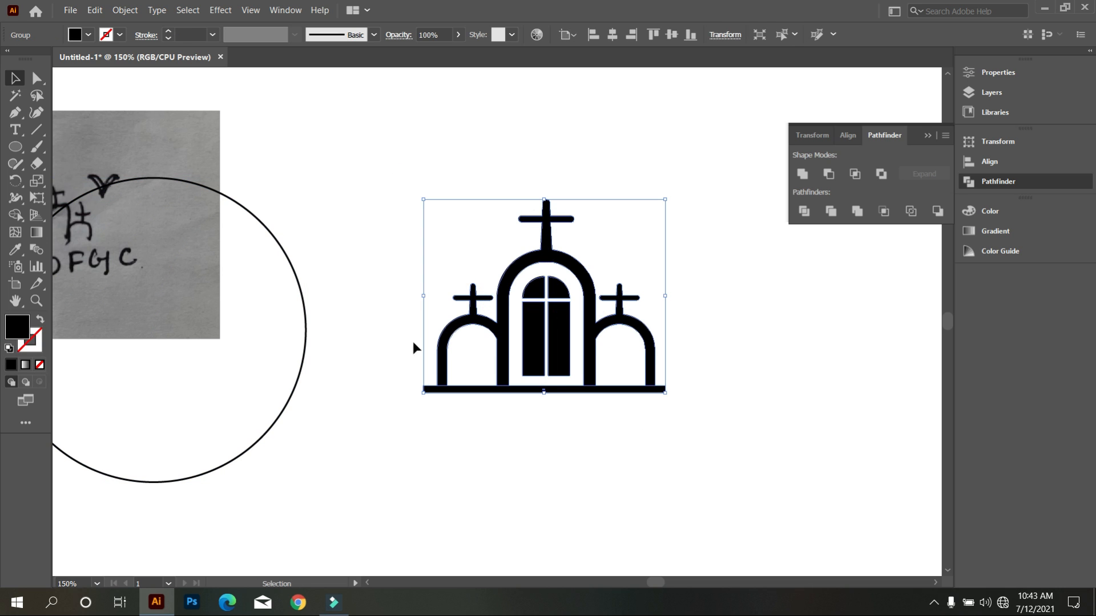
Align the church group and the circle on their horizontal and vertical centres.
{"action": "left_click_drag", "start_coordinate": [481, 445], "coordinate": [271, 341]}
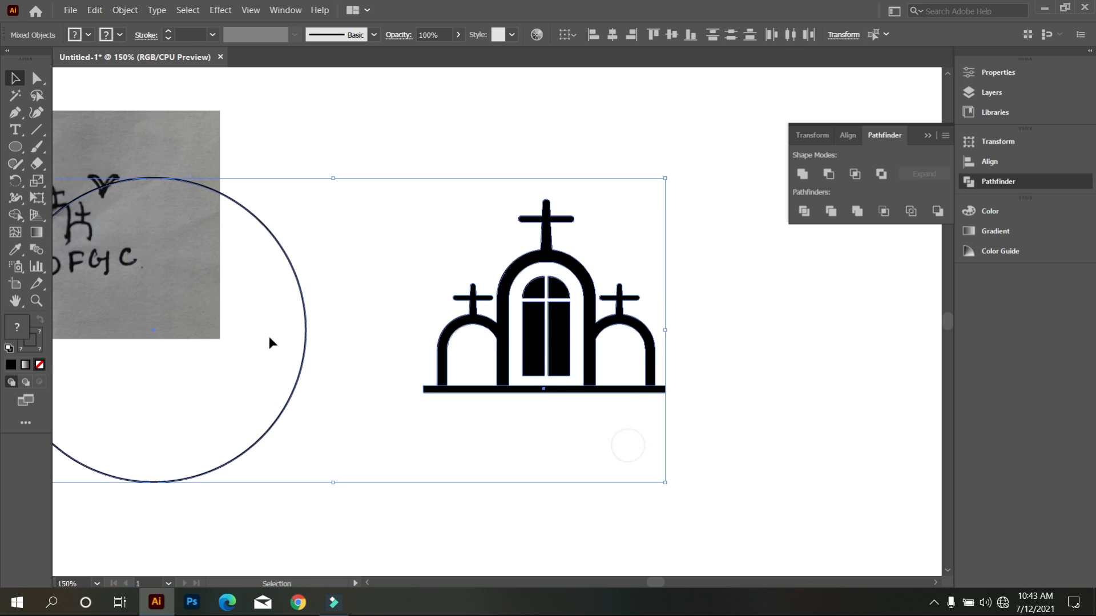
{"action": "left_click", "coordinate": [612, 34]}
{"action": "left_click", "coordinate": [672, 34]}
{"action": "left_click", "coordinate": [715, 213]}
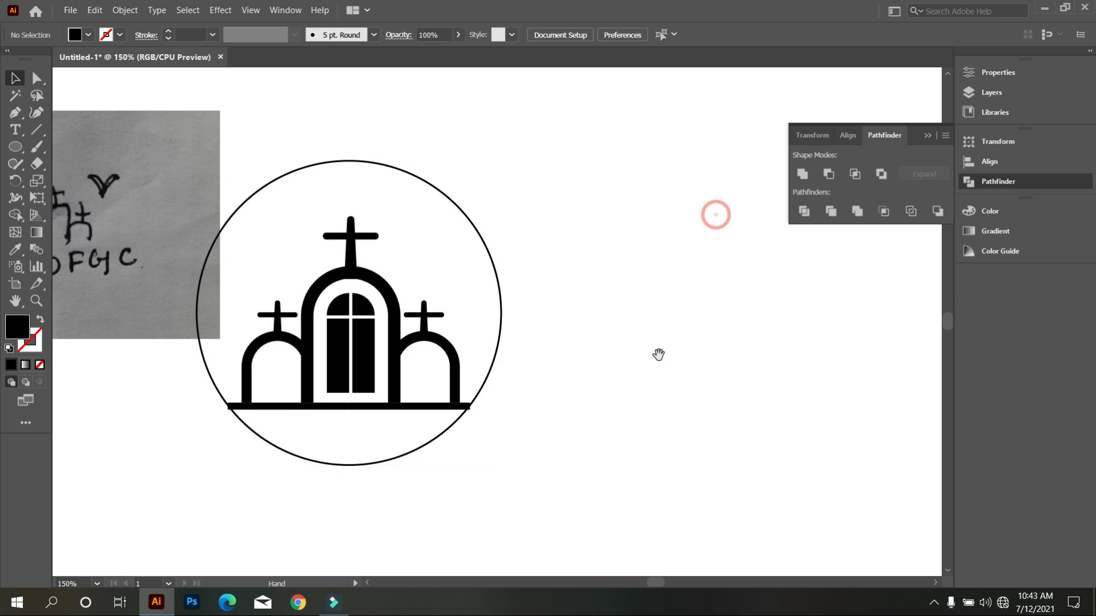
{"action": "left_click_drag", "start_coordinate": [658, 354], "coordinate": [739, 347]}
{"action": "mouse_move", "coordinate": [678, 454]}
{"action": "left_mouse_down"}
{"action": "mouse_move", "coordinate": [448, 354]}
{"action": "mouse_move", "coordinate": [605, 303]}
{"action": "left_mouse_up"}
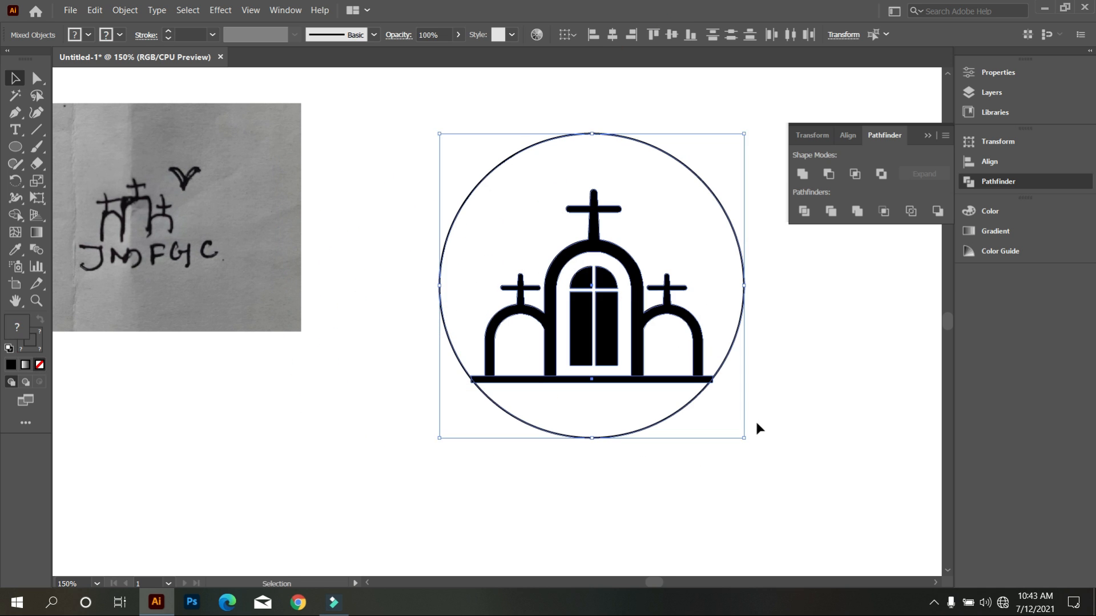
{"action": "left_click", "coordinate": [753, 428]}
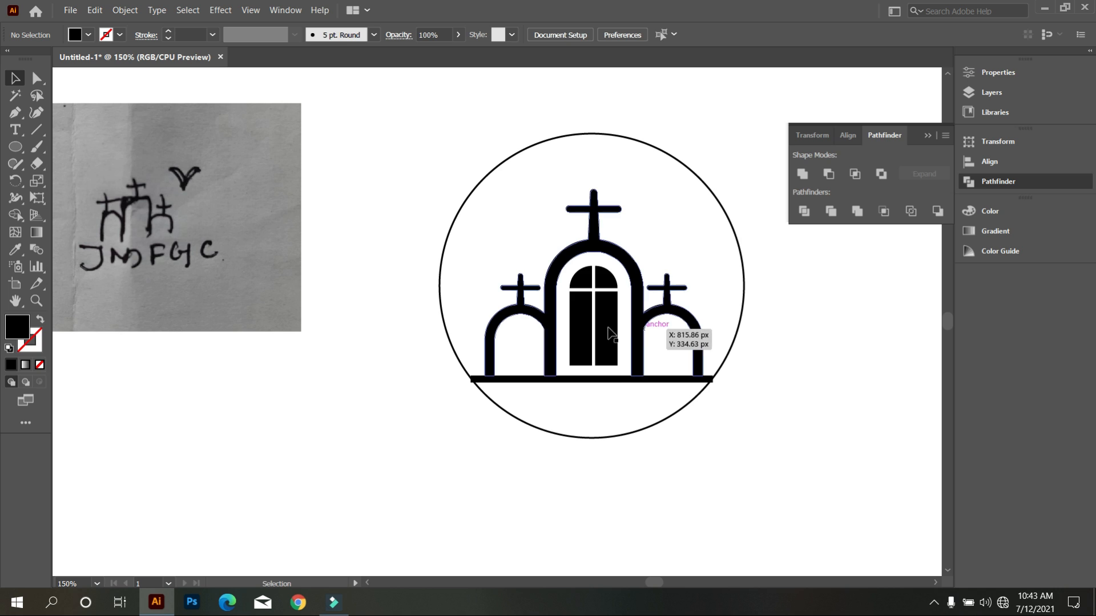
{"action": "left_click", "coordinate": [599, 320]}
{"action": "left_click", "coordinate": [758, 438]}
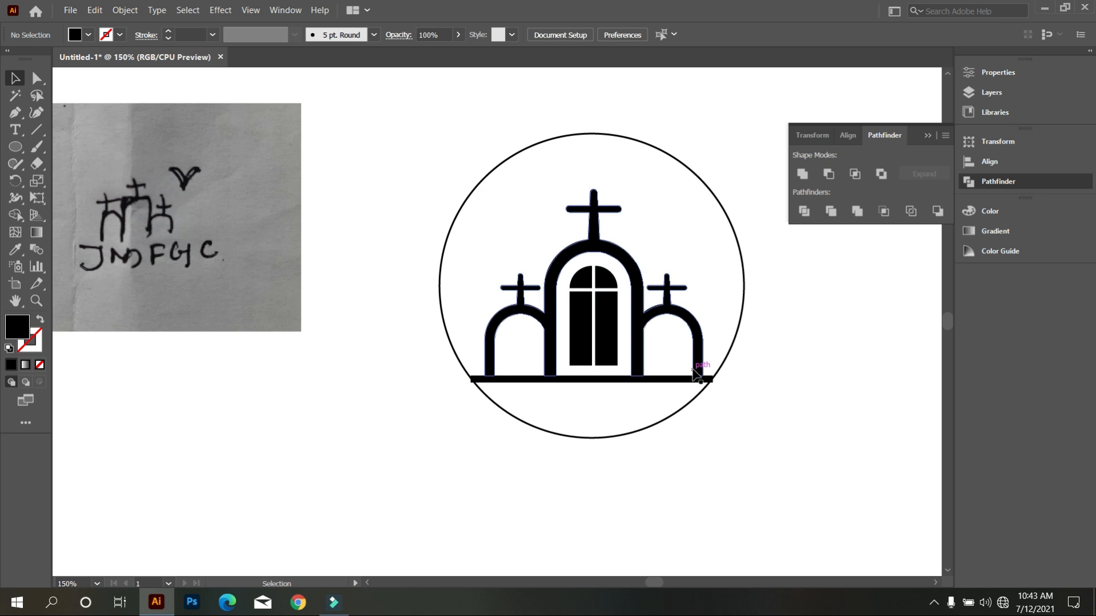
Nudge the church group upward so the ends of its ground line sit inside the circle.
{"action": "left_click", "coordinate": [636, 370]}
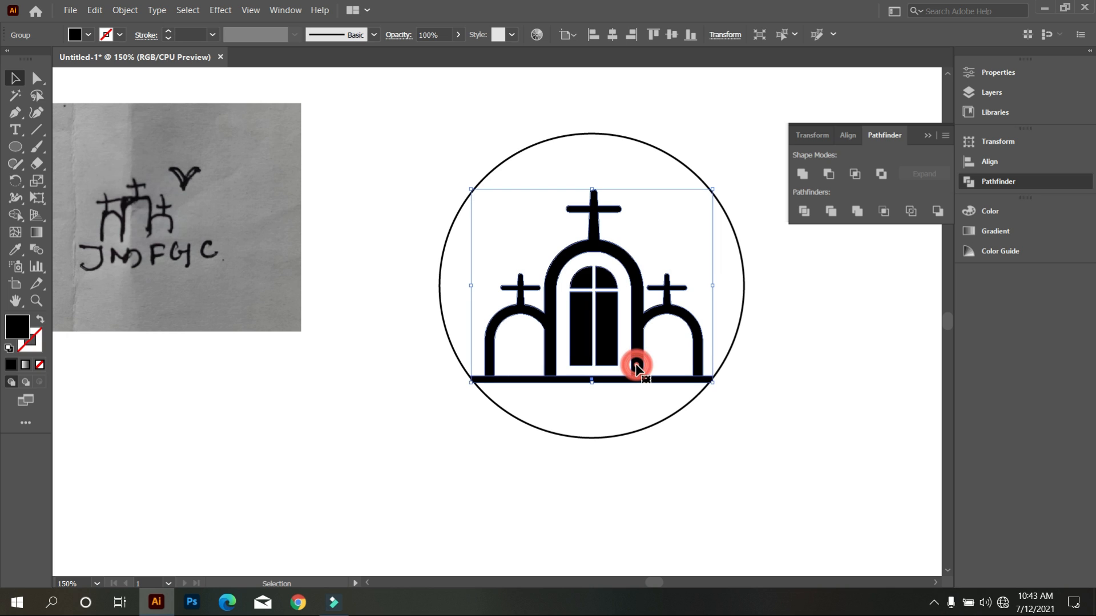
{"action": "key", "text": "shift+Up"}
{"action": "key", "text": "Up"}
{"action": "key", "text": "Up"}
{"action": "key", "text": "Up"}
{"action": "key", "text": "Up"}
{"action": "key", "text": "Up"}
{"action": "key", "text": "Up"}
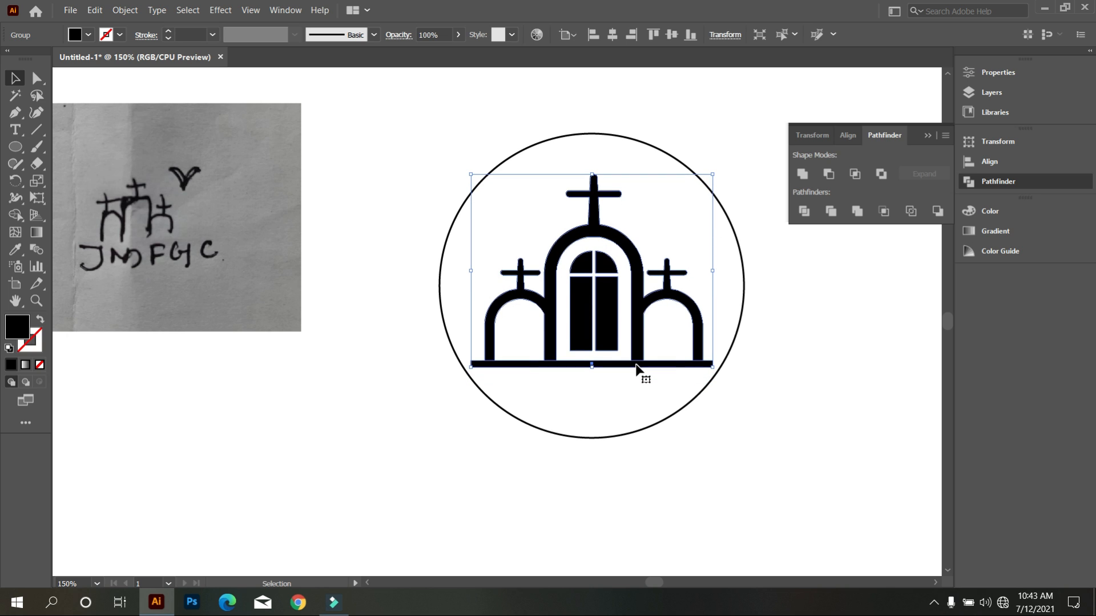
{"action": "left_click", "coordinate": [587, 393]}
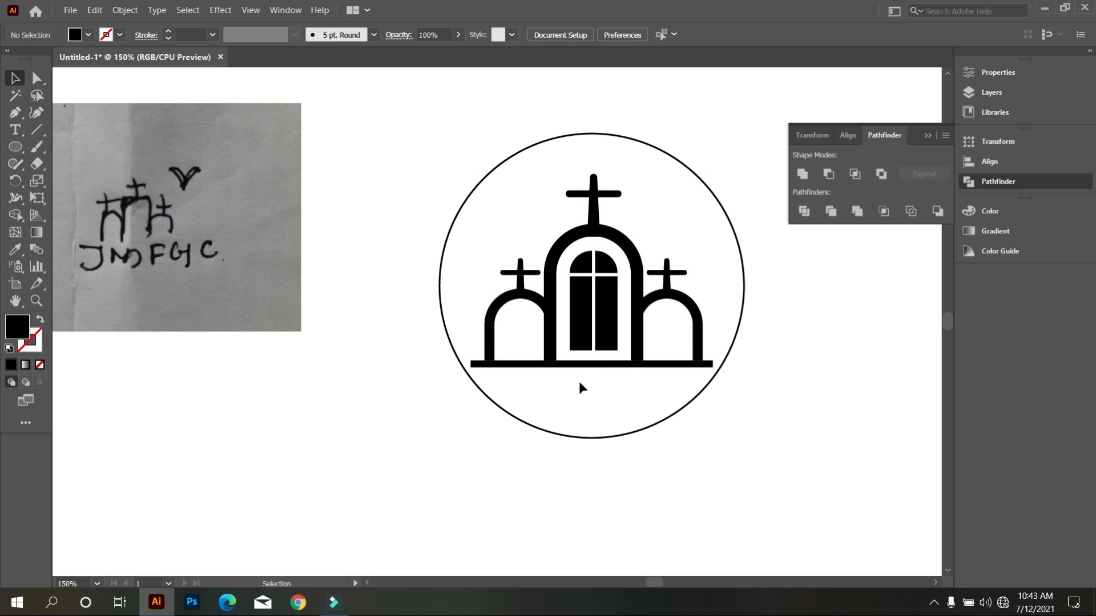
Ungroup the church artwork so the ground line can be edited separately.
{"action": "scroll", "coordinate": [579, 381], "scroll_direction": "up", "scroll_amount": 2}
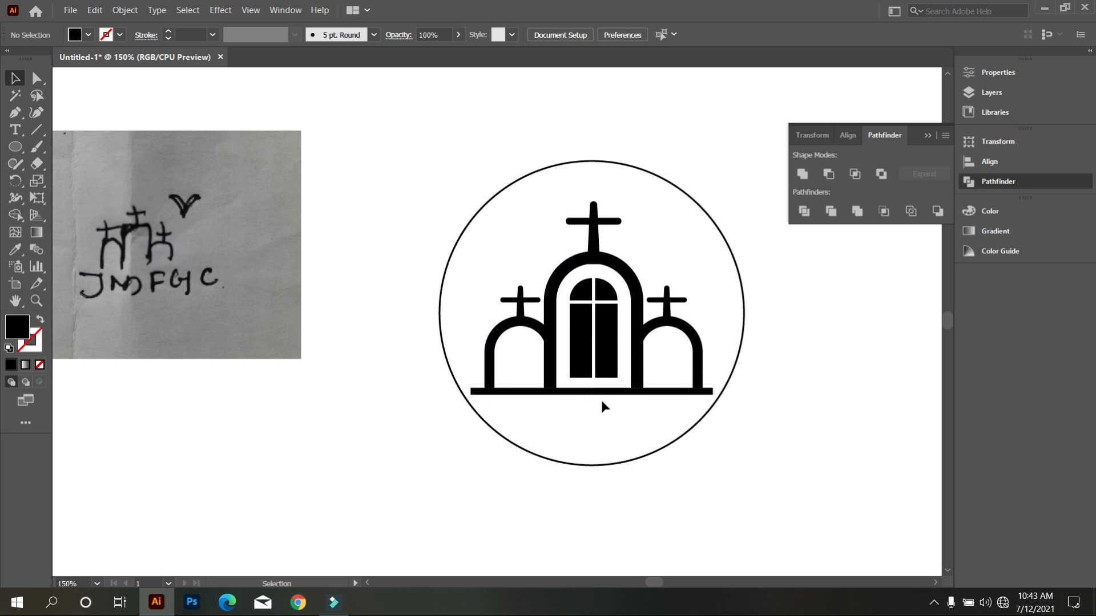
{"action": "scroll", "coordinate": [515, 412], "scroll_direction": "up", "scroll_amount": 2}
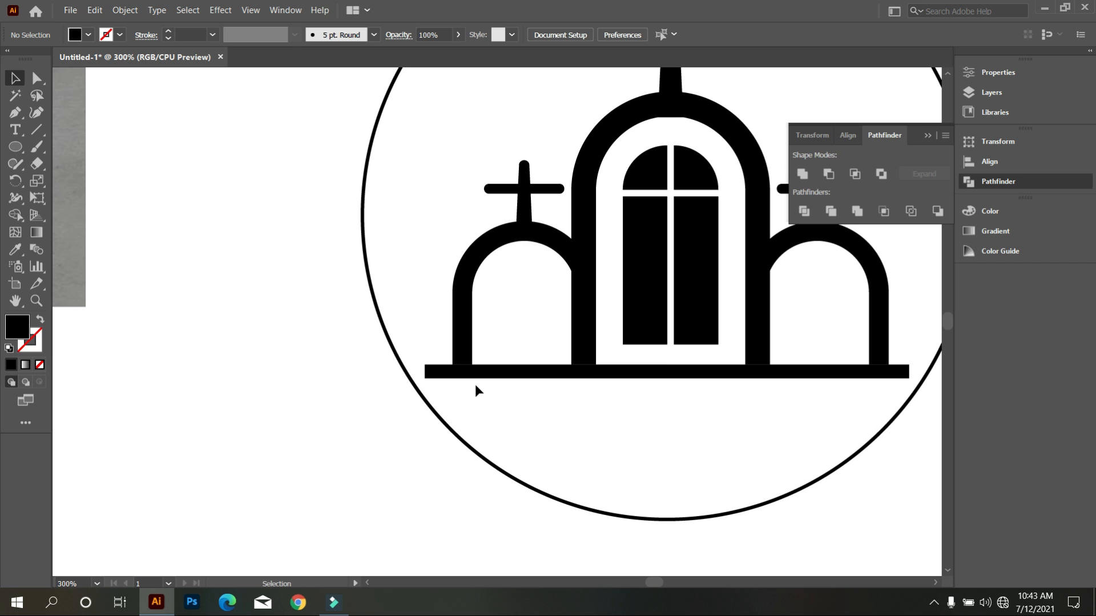
{"action": "left_click", "coordinate": [467, 372]}
{"action": "right_click", "coordinate": [467, 372]}
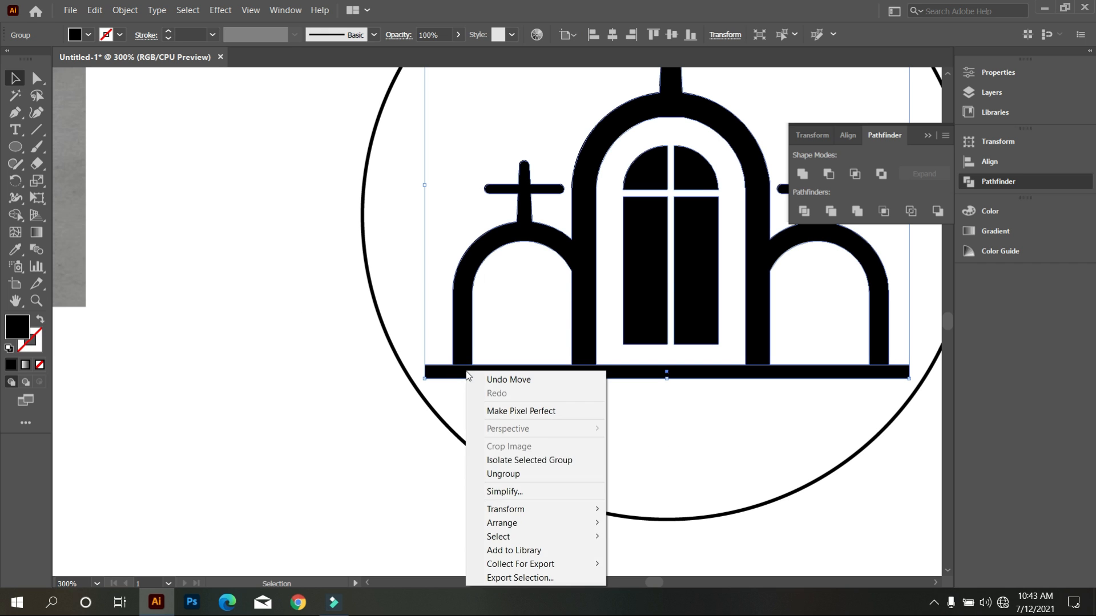
{"action": "left_click", "coordinate": [550, 474]}
{"action": "left_click", "coordinate": [544, 421]}
{"action": "scroll", "coordinate": [554, 422], "scroll_direction": "down", "scroll_amount": 2}
{"action": "scroll", "coordinate": [605, 427], "scroll_direction": "up", "scroll_amount": 1}
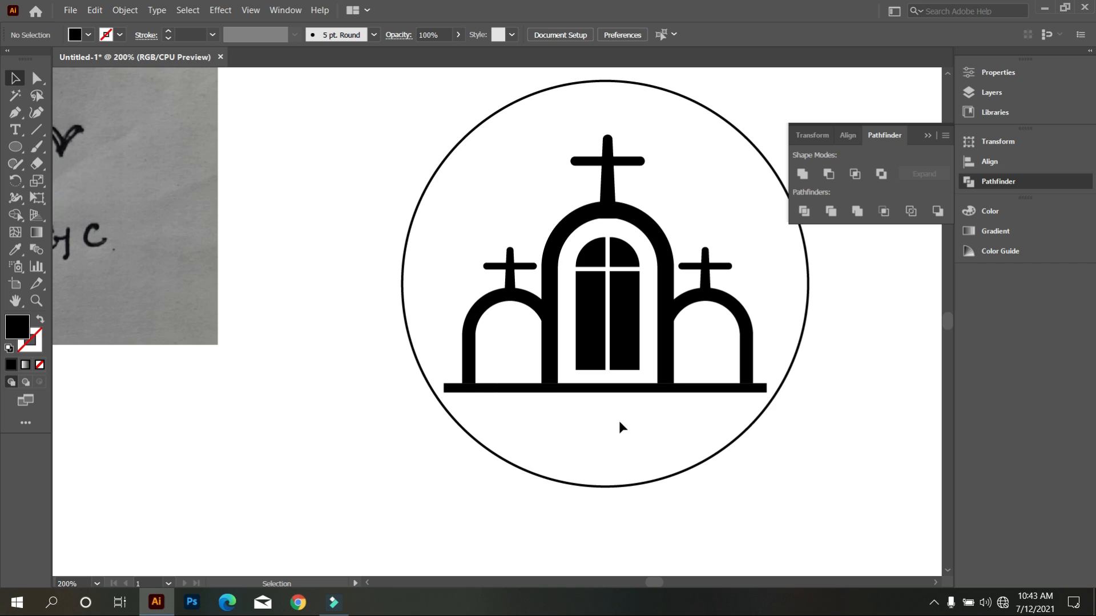
Lengthen the ground line at both ends so it extends slightly beyond the circle on each side.
{"action": "left_click", "coordinate": [691, 393]}
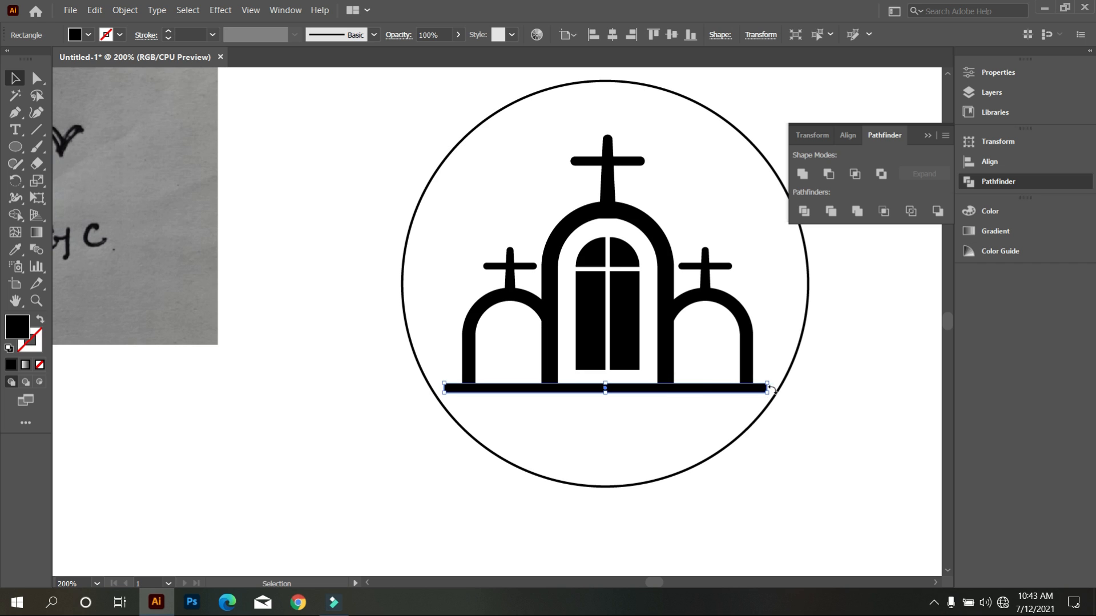
{"action": "scroll", "coordinate": [766, 387], "scroll_direction": "up", "scroll_amount": 2}
{"action": "left_click_drag", "start_coordinate": [770, 387], "coordinate": [876, 399]}
{"action": "scroll", "coordinate": [384, 413], "scroll_direction": "down", "scroll_amount": 2}
{"action": "scroll", "coordinate": [518, 411], "scroll_direction": "up", "scroll_amount": 2}
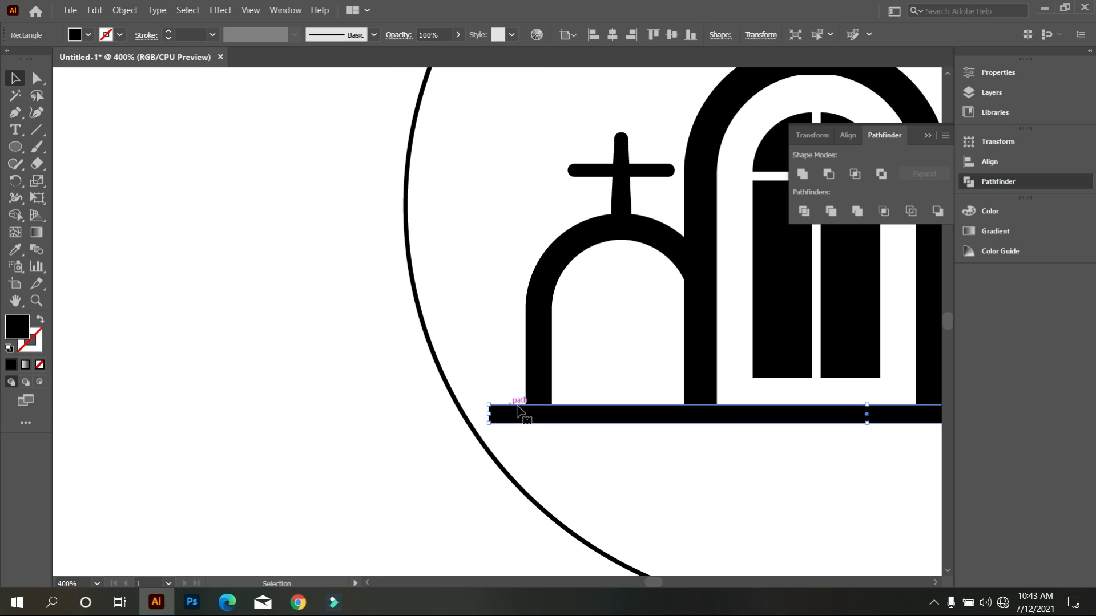
{"action": "left_click_drag", "start_coordinate": [490, 415], "coordinate": [372, 415]}
{"action": "scroll", "coordinate": [404, 433], "scroll_direction": "down", "scroll_amount": 3}
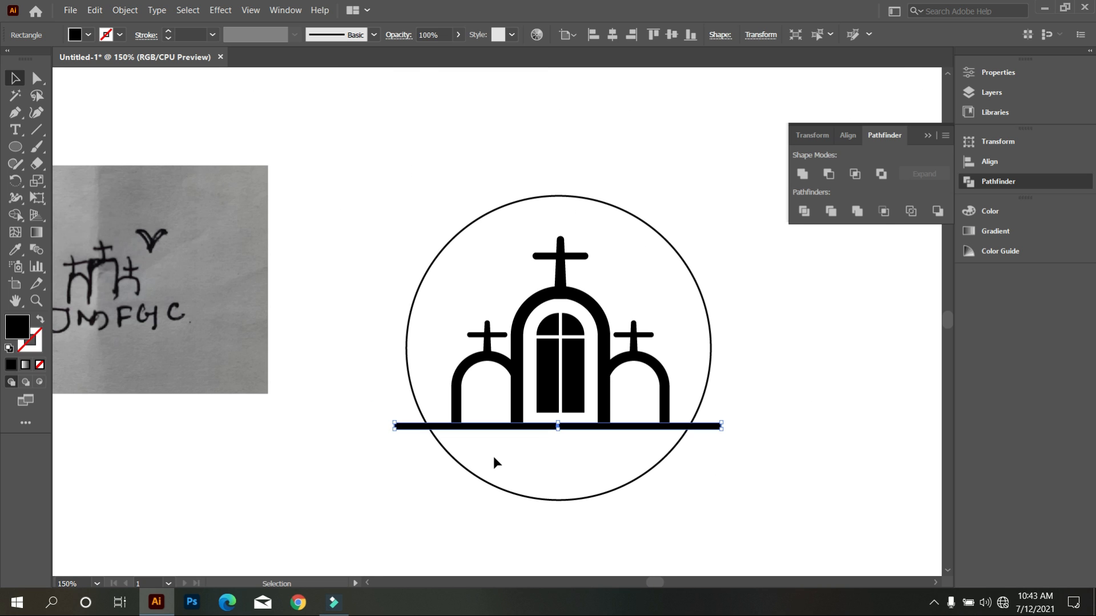
{"action": "left_click", "coordinate": [619, 490]}
Try to centre all the ungrouped church parts and the circle horizontally, and undo that alignment.
{"action": "scroll", "coordinate": [619, 490], "scroll_direction": "down", "scroll_amount": 2}
{"action": "left_click_drag", "start_coordinate": [717, 484], "coordinate": [430, 263]}
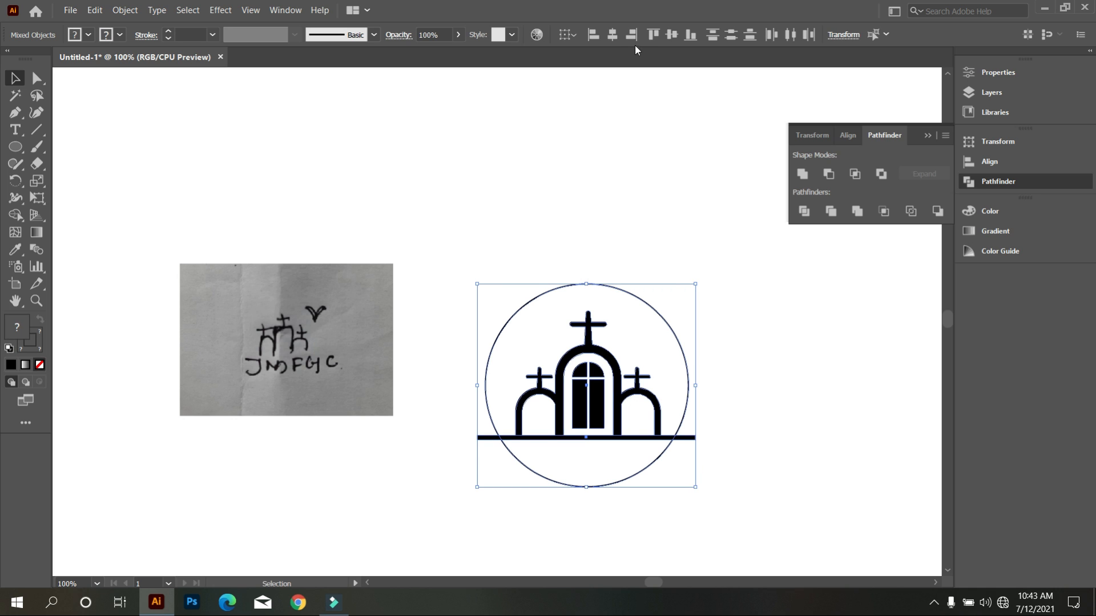
{"action": "left_click", "coordinate": [612, 34]}
{"action": "key", "text": "ctrl+z"}
{"action": "left_click", "coordinate": [665, 118]}
{"action": "scroll", "coordinate": [596, 388], "scroll_direction": "up", "scroll_amount": 1}
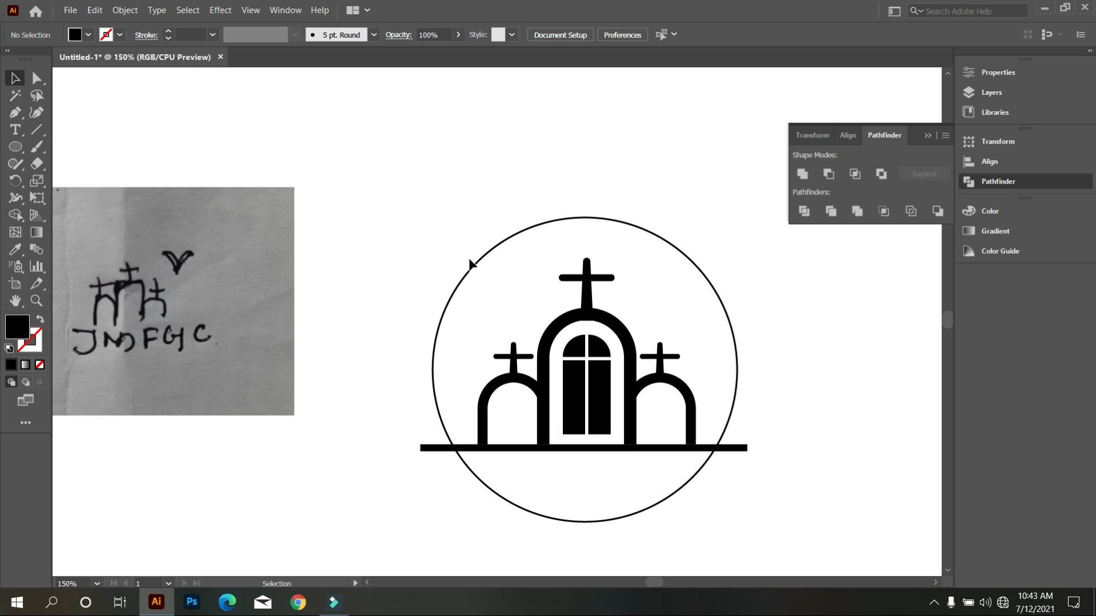
Group the arches, crosses and window panes, leaving the ground line out of the group.
{"action": "left_click_drag", "start_coordinate": [499, 288], "coordinate": [645, 464]}
{"action": "left_click", "coordinate": [498, 286]}
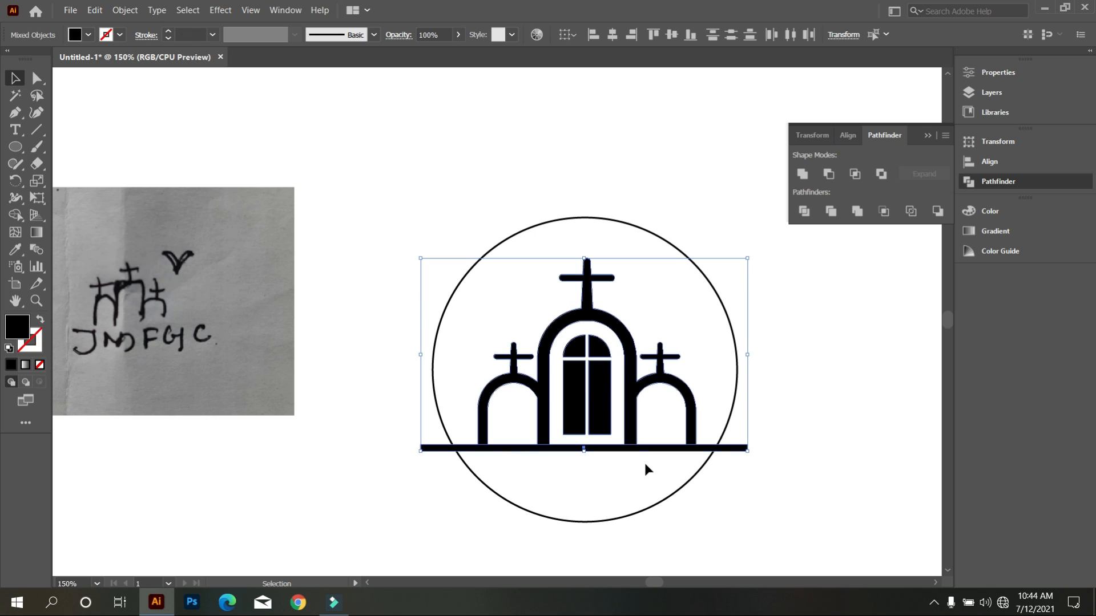
{"action": "left_click", "coordinate": [667, 464]}
{"action": "left_click_drag", "start_coordinate": [579, 369], "coordinate": [693, 418]}
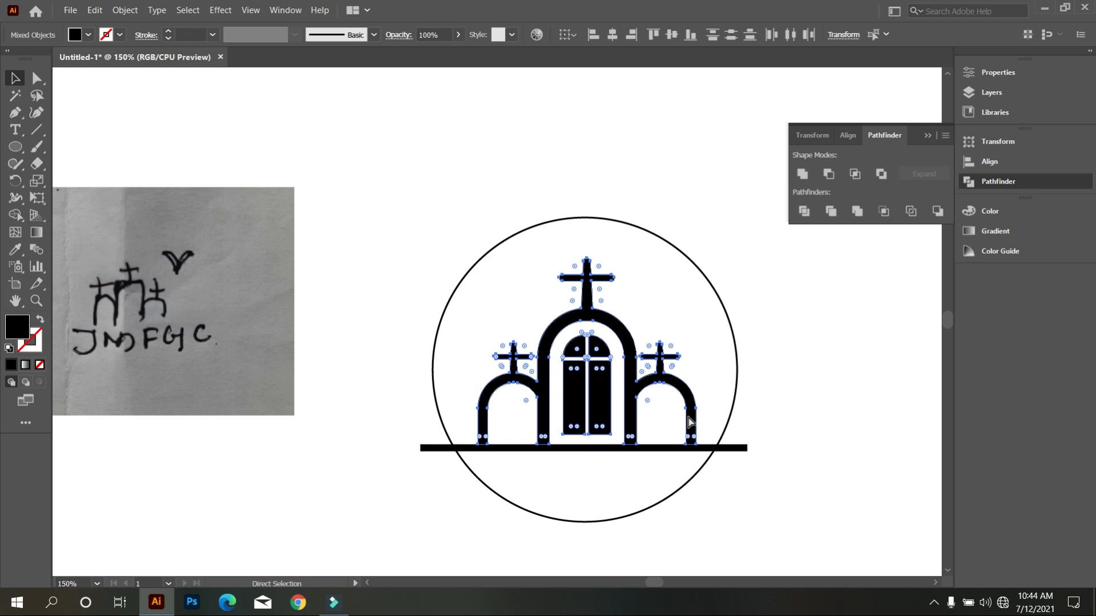
{"action": "key", "text": "ctrl+g"}
{"action": "left_click", "coordinate": [398, 143]}
Unlock all objects and align the church group, ground line and circle on their horizontal centres.
{"action": "left_click_drag", "start_coordinate": [420, 153], "coordinate": [691, 479]}
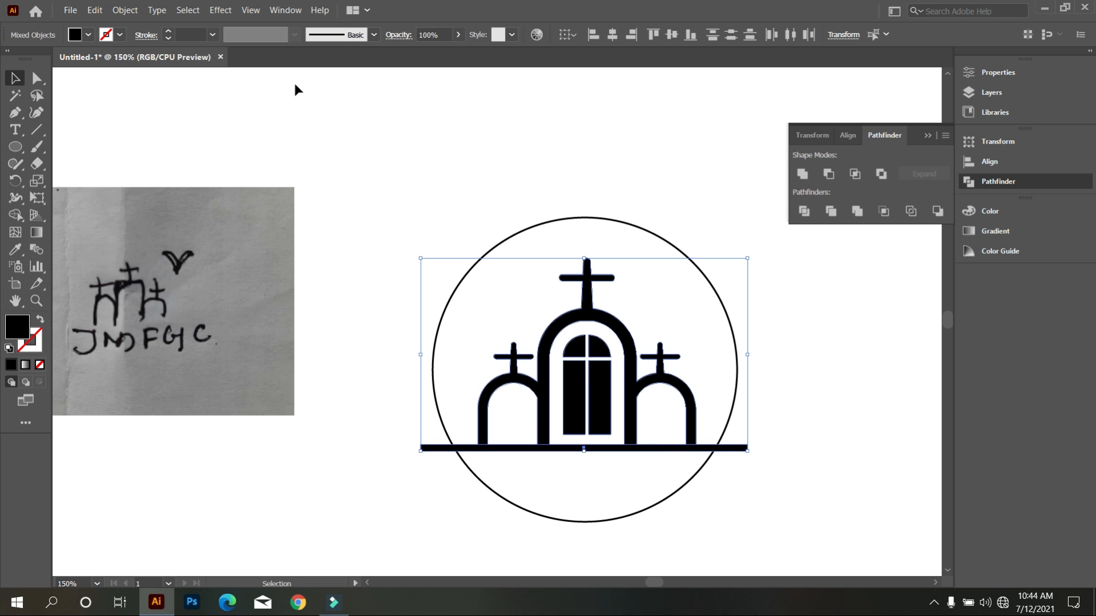
{"action": "left_click", "coordinate": [125, 10]}
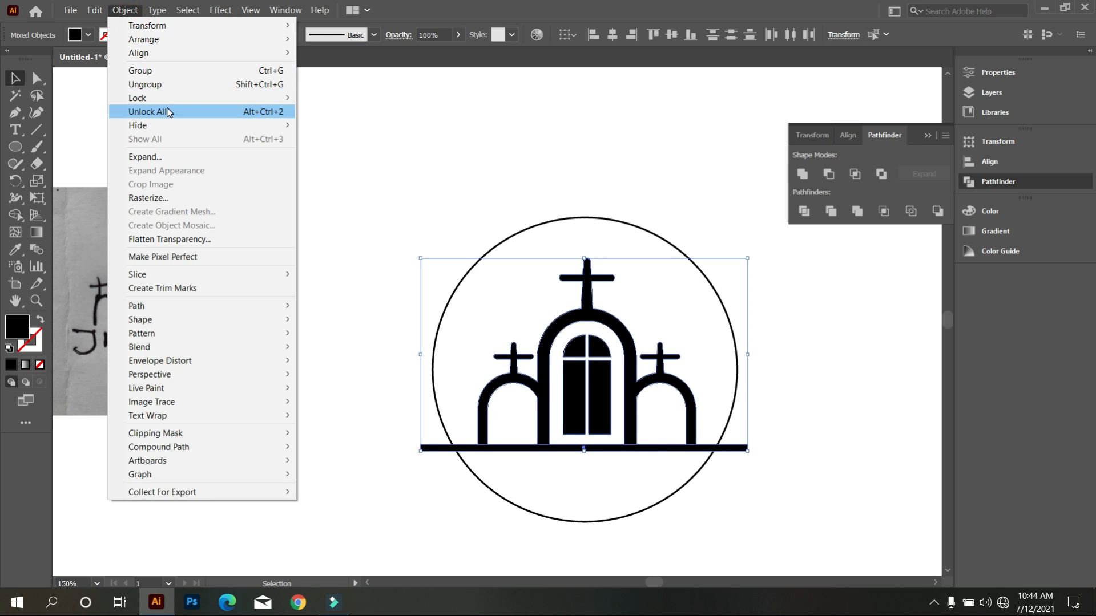
{"action": "left_click", "coordinate": [194, 109]}
{"action": "left_click", "coordinate": [392, 141]}
{"action": "left_click_drag", "start_coordinate": [464, 147], "coordinate": [688, 529]}
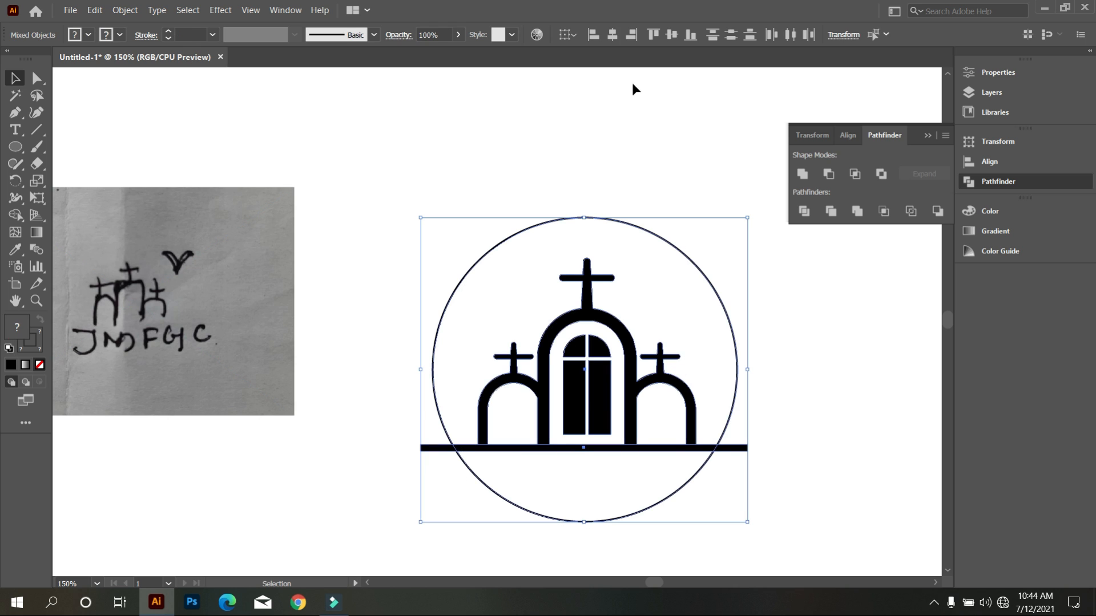
{"action": "left_click", "coordinate": [613, 37]}
{"action": "left_click", "coordinate": [612, 86]}
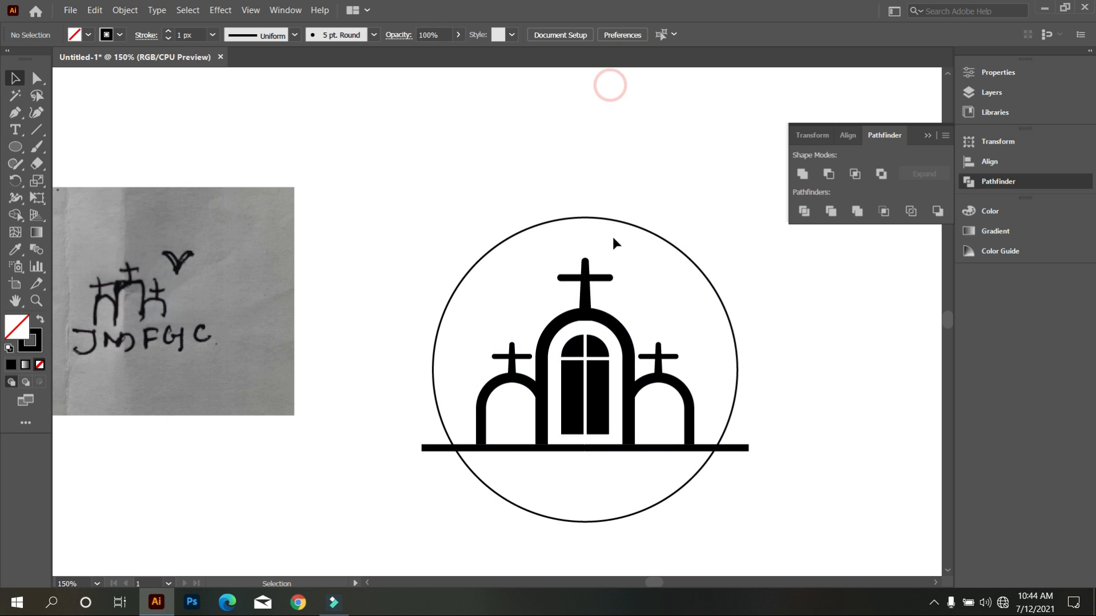
Select the whole logo and use the Shape Builder with a black fill to fill the circle segment below the ground line.
{"action": "scroll", "coordinate": [571, 234], "scroll_direction": "down", "scroll_amount": 1}
{"action": "left_click_drag", "start_coordinate": [424, 209], "coordinate": [741, 504]}
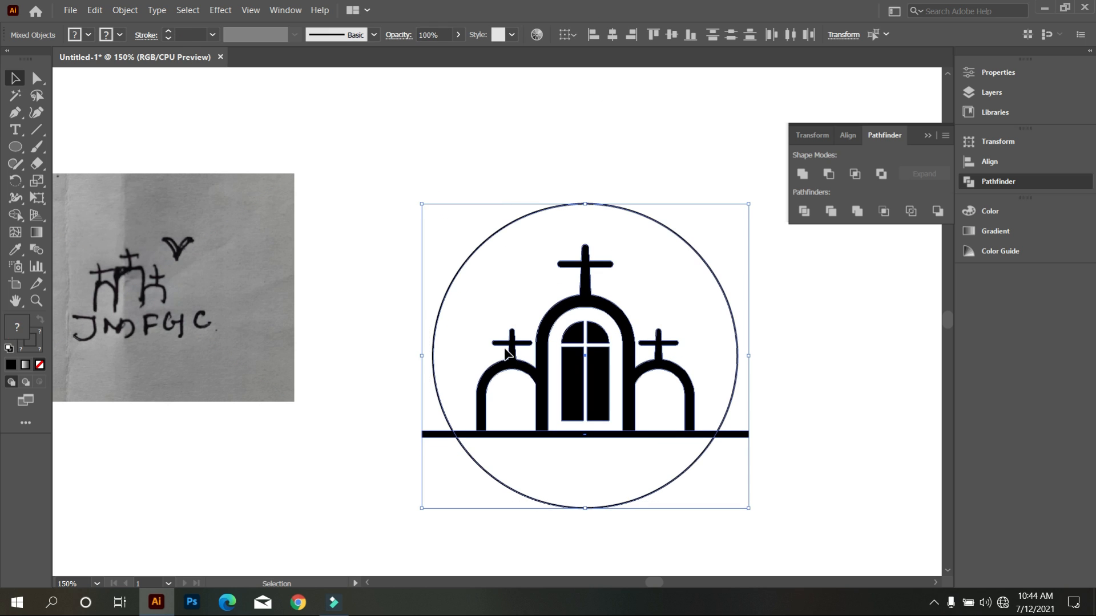
{"action": "scroll", "coordinate": [506, 352], "scroll_direction": "down", "scroll_amount": 2}
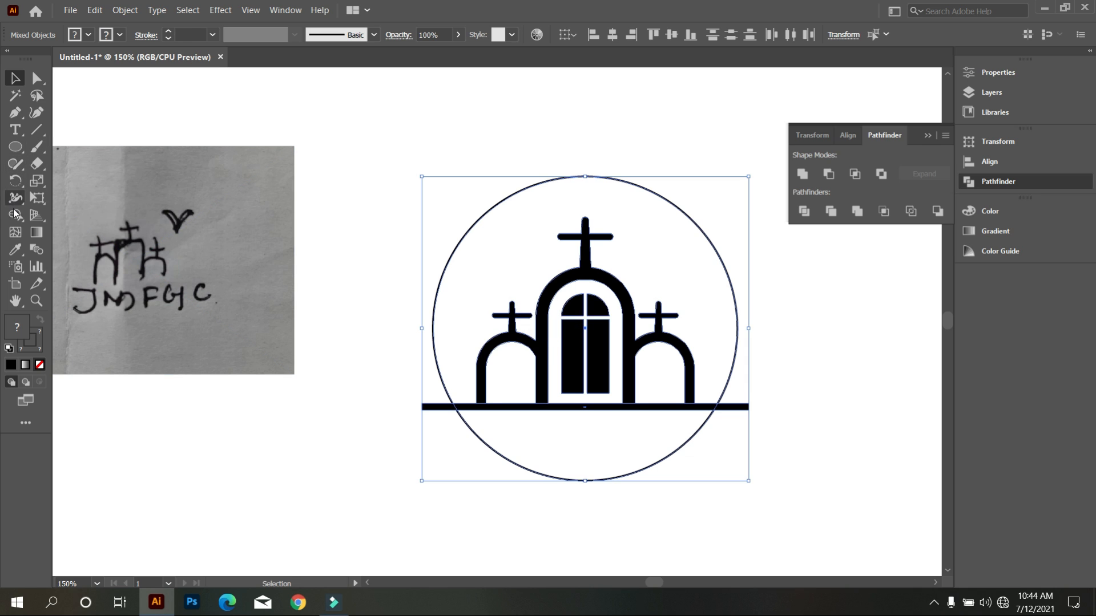
{"action": "left_click", "coordinate": [16, 214]}
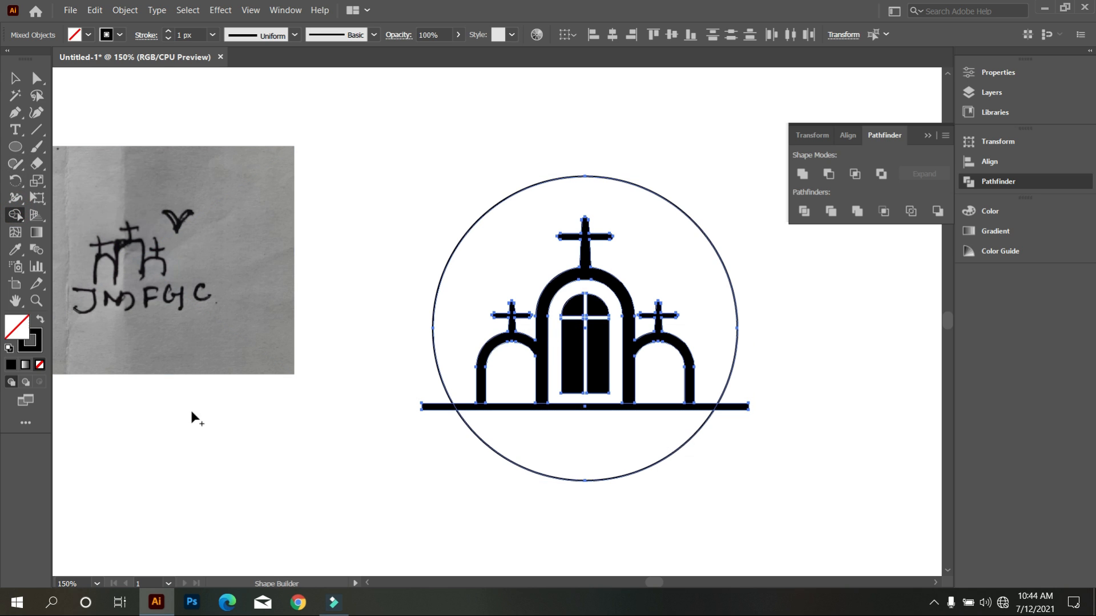
{"action": "left_click", "coordinate": [89, 35]}
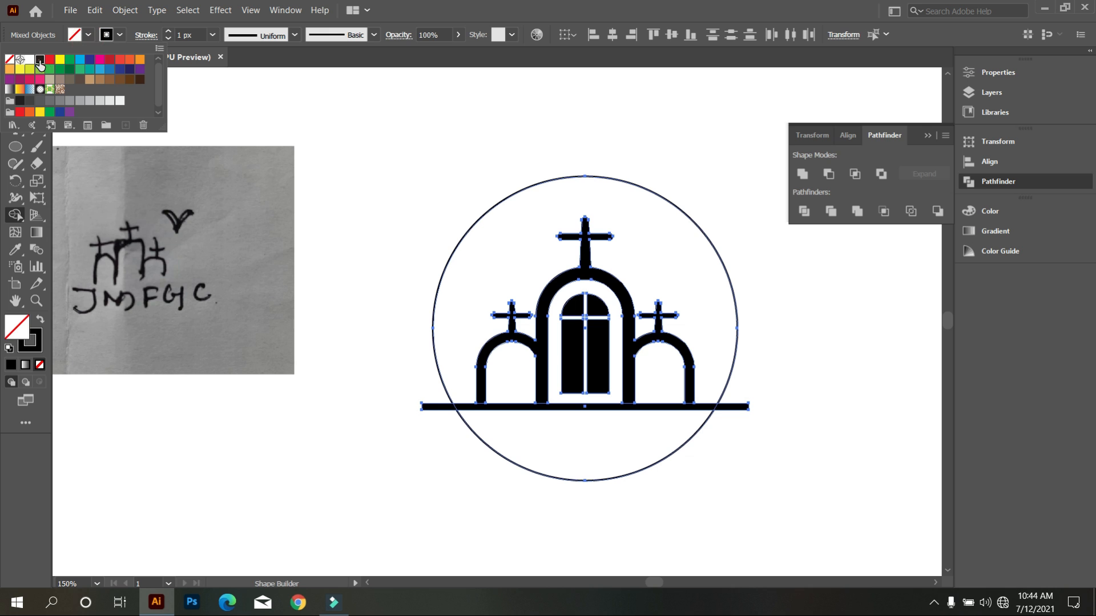
{"action": "left_click", "coordinate": [39, 62]}
{"action": "left_click", "coordinate": [379, 187]}
{"action": "left_click", "coordinate": [546, 450]}
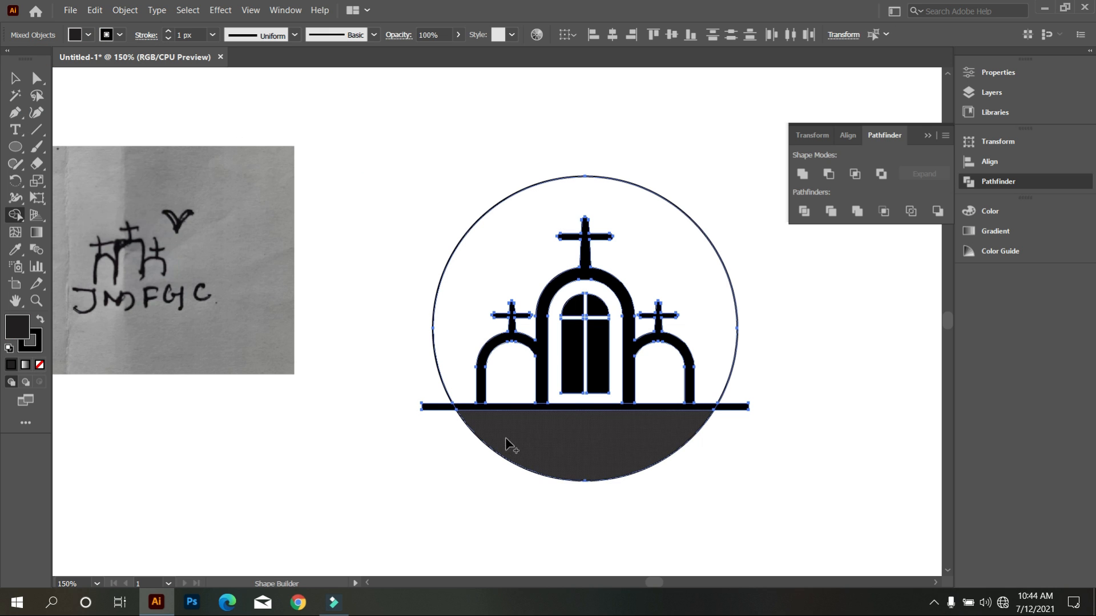
Delete the two ground line ends that stick out on either side of the circle.
{"action": "scroll", "coordinate": [506, 445], "scroll_direction": "up", "scroll_amount": 2}
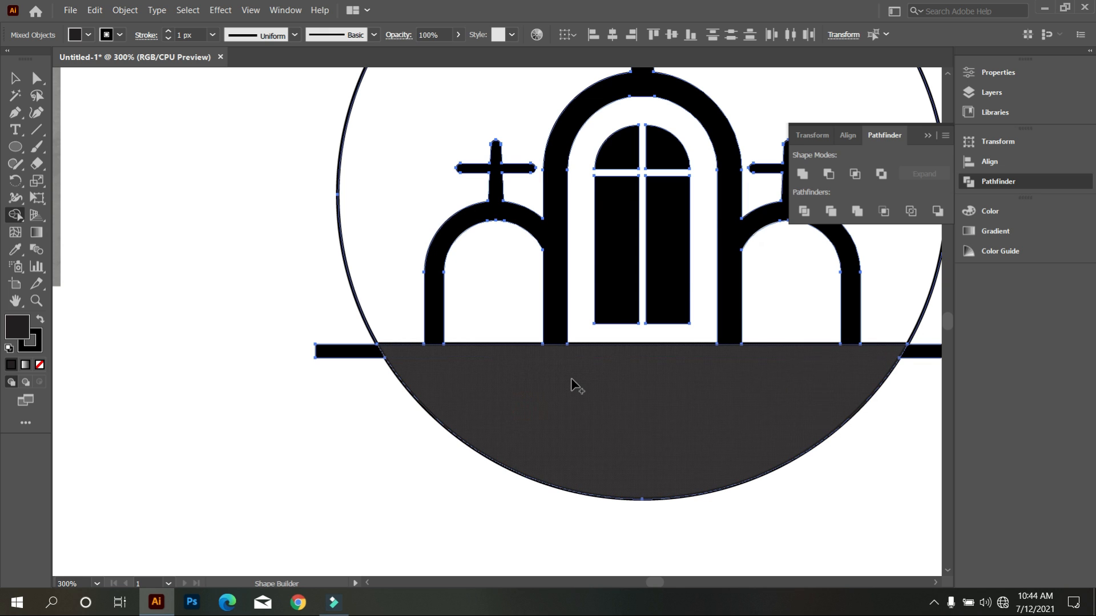
{"action": "scroll", "coordinate": [591, 385], "scroll_direction": "down", "scroll_amount": 1}
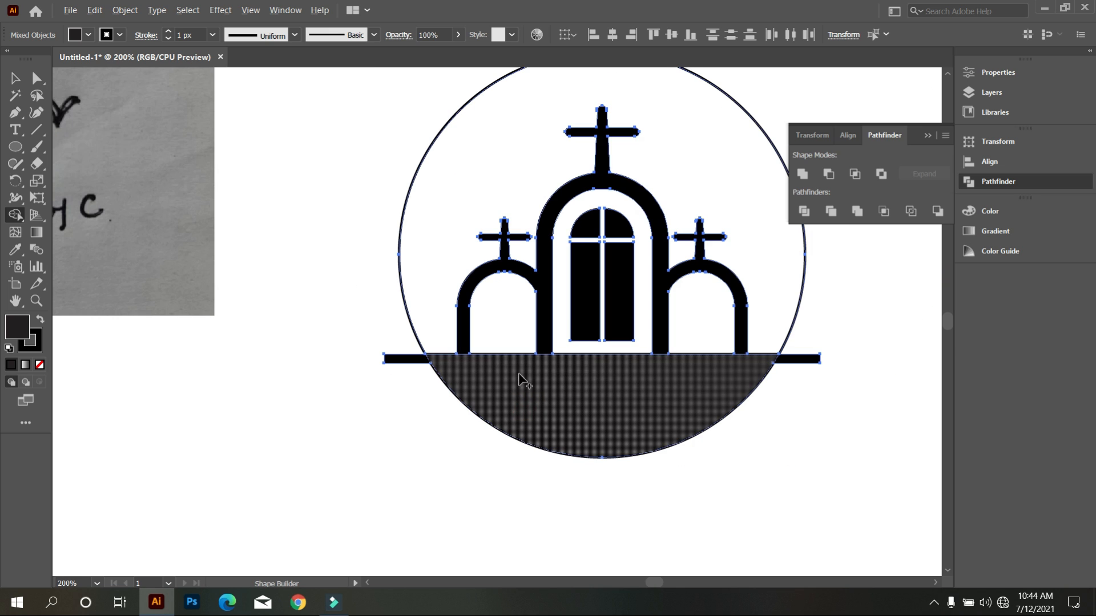
{"action": "left_click", "coordinate": [14, 80]}
{"action": "left_click", "coordinate": [245, 262]}
{"action": "left_click", "coordinate": [393, 359]}
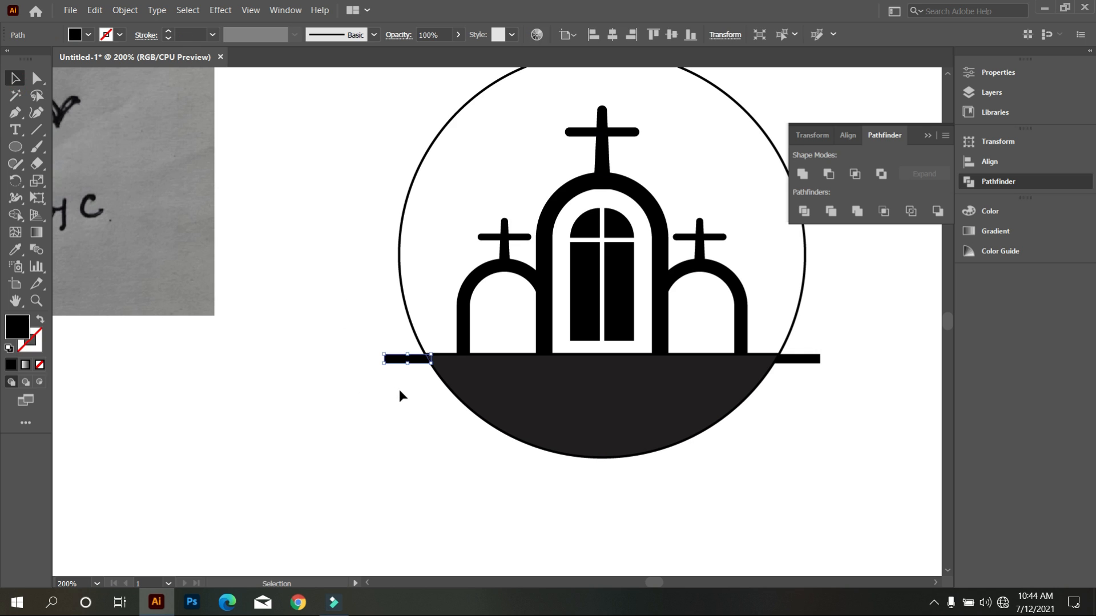
{"action": "key", "text": "Delete"}
{"action": "left_click_drag", "start_coordinate": [831, 413], "coordinate": [797, 348]}
{"action": "key", "text": "Delete"}
{"action": "scroll", "coordinate": [777, 427], "scroll_direction": "up", "scroll_amount": 2}
{"action": "scroll", "coordinate": [433, 384], "scroll_direction": "down", "scroll_amount": 1}
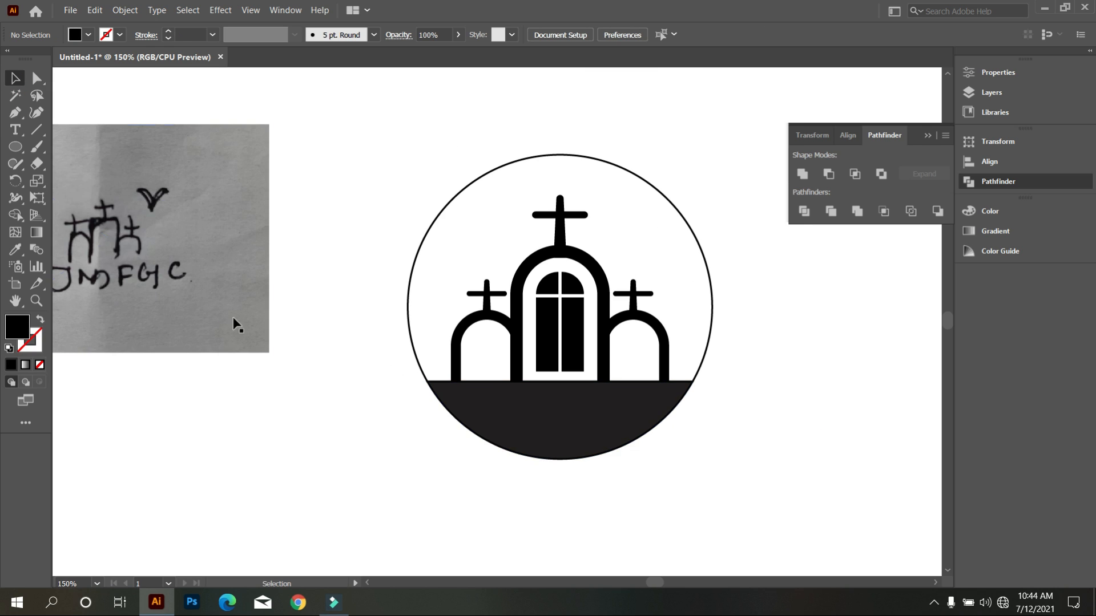
Draw a larger circle around the church logo with no fill and a 1 px black stroke.
{"action": "left_click", "coordinate": [12, 150]}
{"action": "left_click_drag", "start_coordinate": [555, 314], "coordinate": [737, 440]}
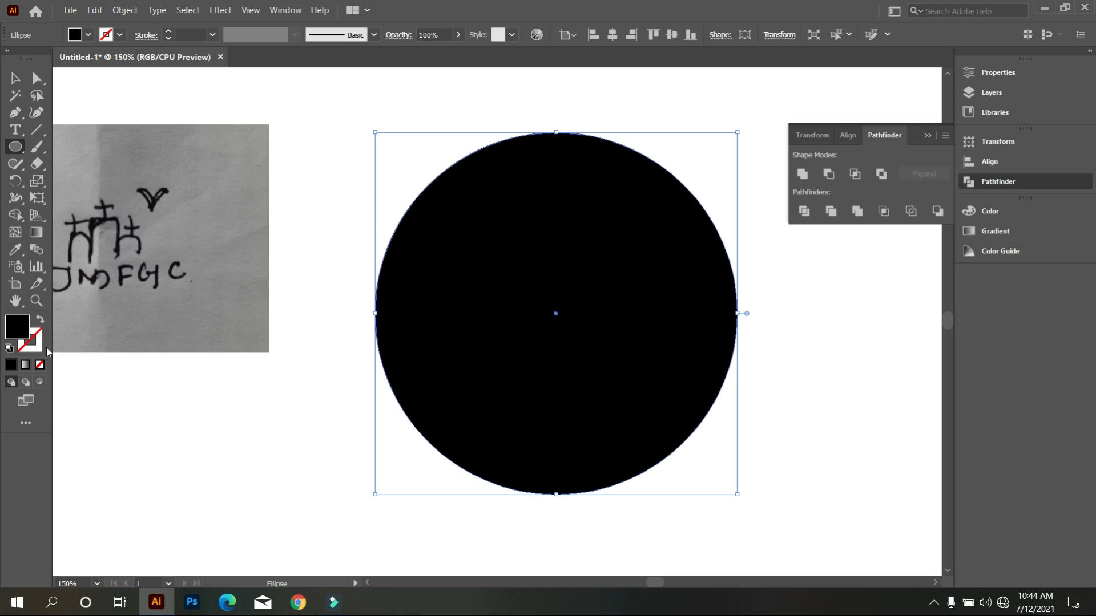
{"action": "left_click", "coordinate": [39, 320]}
{"action": "left_click", "coordinate": [15, 78]}
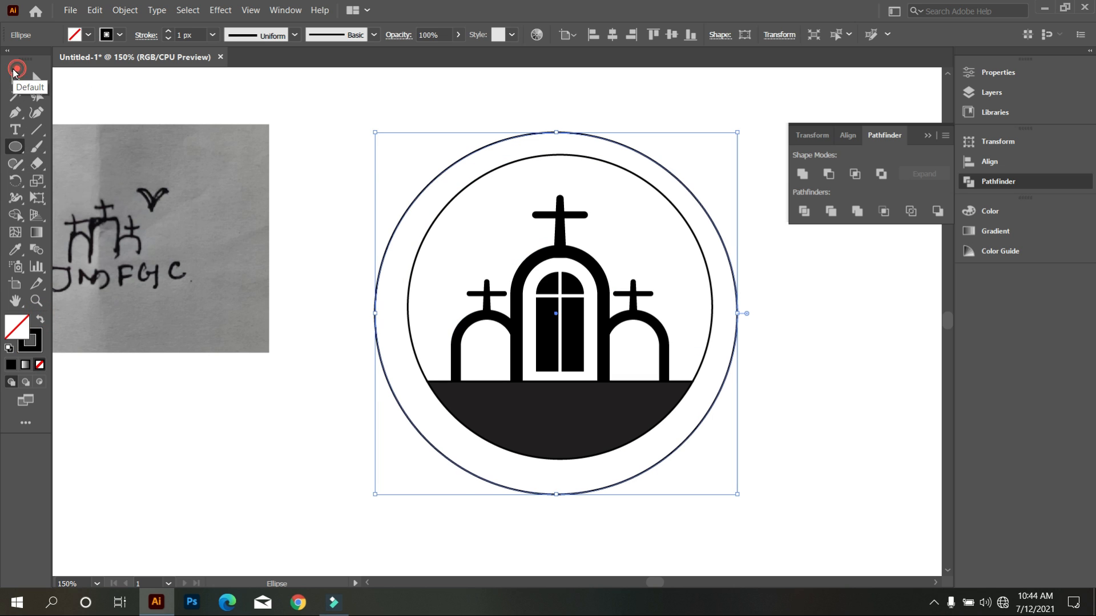
Group the church emblem with its inner circle and centre it with the larger circle both horizontally and vertically.
{"action": "scroll", "coordinate": [470, 399], "scroll_direction": "down", "scroll_amount": 1}
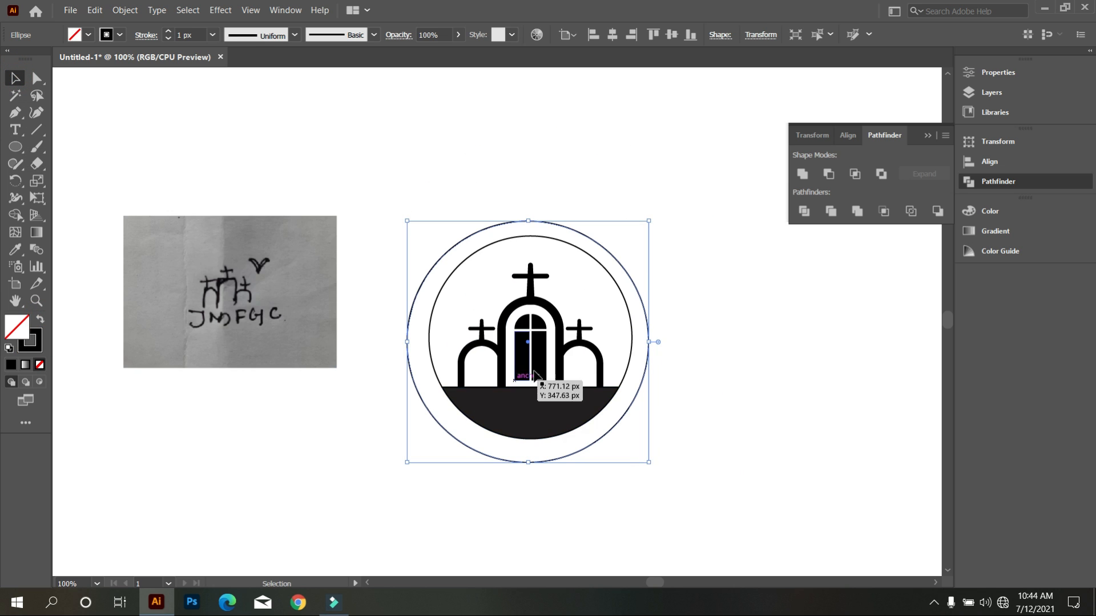
{"action": "left_click_drag", "start_coordinate": [603, 440], "coordinate": [875, 430]}
{"action": "left_click_drag", "start_coordinate": [371, 173], "coordinate": [656, 467]}
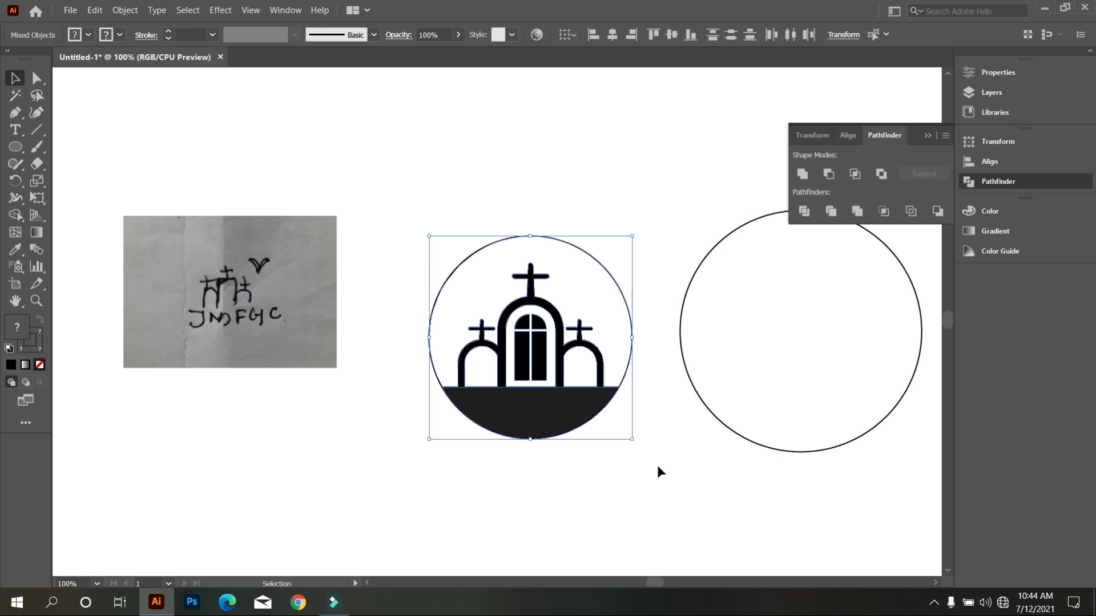
{"action": "left_click_drag", "start_coordinate": [454, 166], "coordinate": [690, 321]}
{"action": "left_click", "coordinate": [610, 36]}
{"action": "left_click", "coordinate": [671, 36]}
{"action": "left_click", "coordinate": [515, 166]}
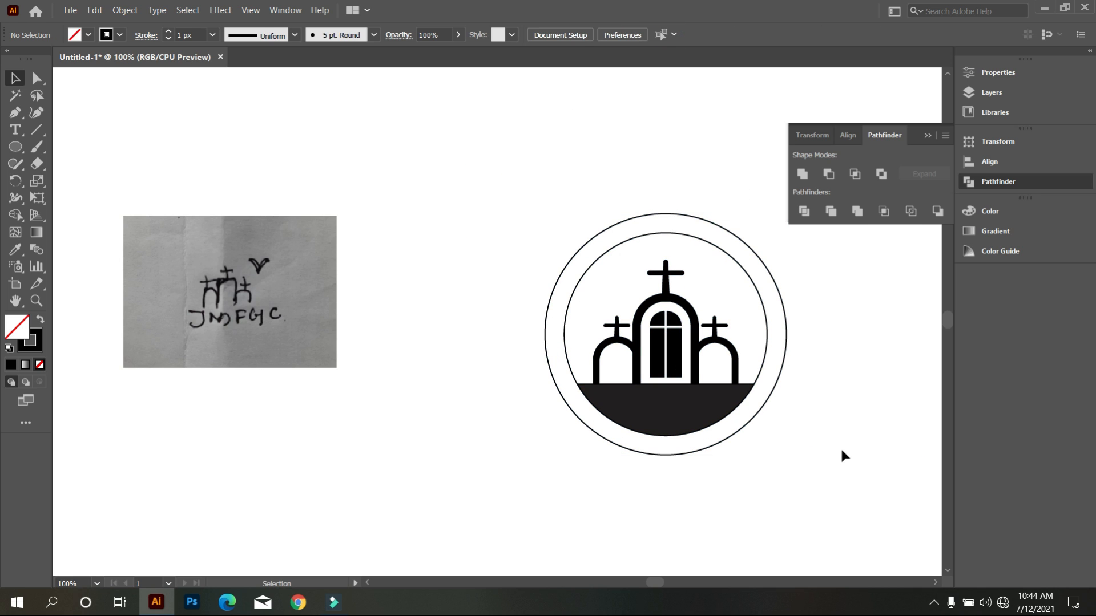
Set the outer circle's stroke weight to 6 px.
{"action": "scroll", "coordinate": [838, 440], "scroll_direction": "up", "scroll_amount": 1}
{"action": "scroll", "coordinate": [799, 439], "scroll_direction": "up", "scroll_amount": 1}
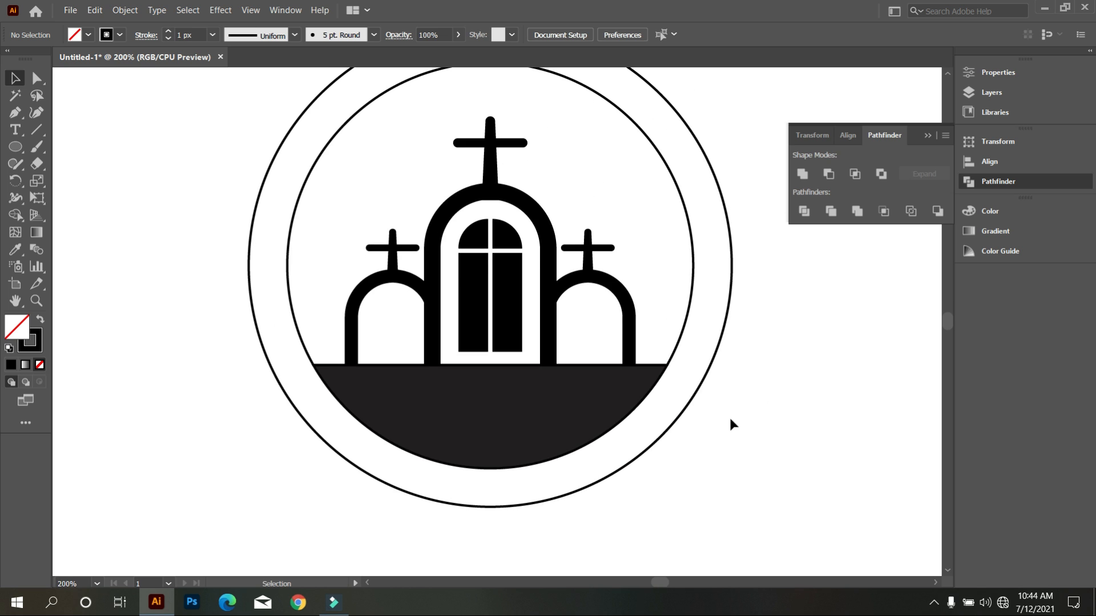
{"action": "left_click", "coordinate": [694, 402]}
{"action": "scroll", "coordinate": [422, 448], "scroll_direction": "down", "scroll_amount": 1}
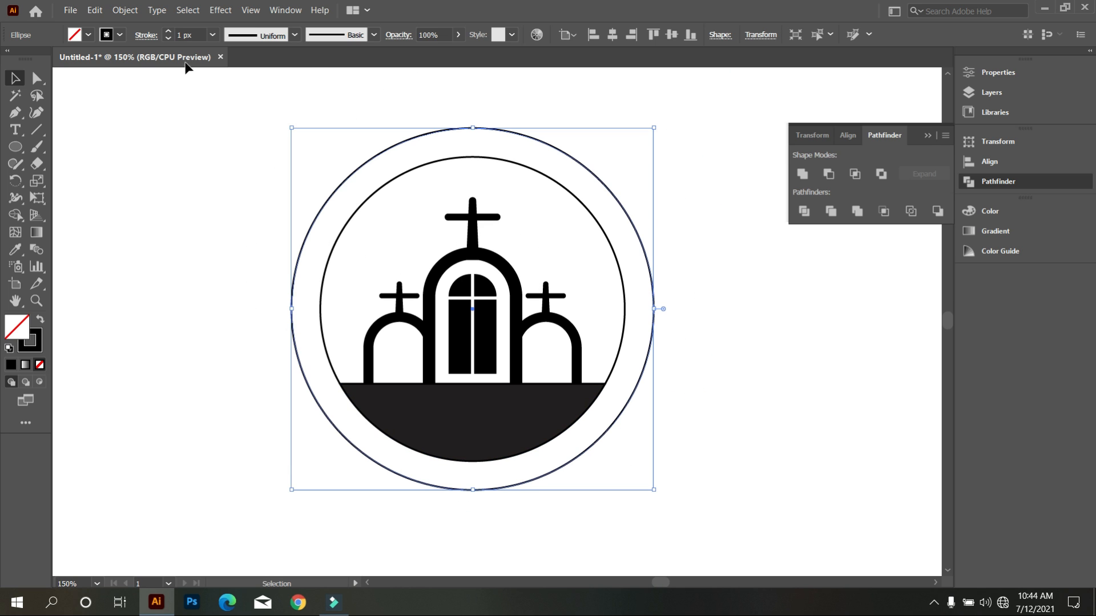
{"action": "scroll", "coordinate": [189, 35], "scroll_direction": "up", "scroll_amount": 5}
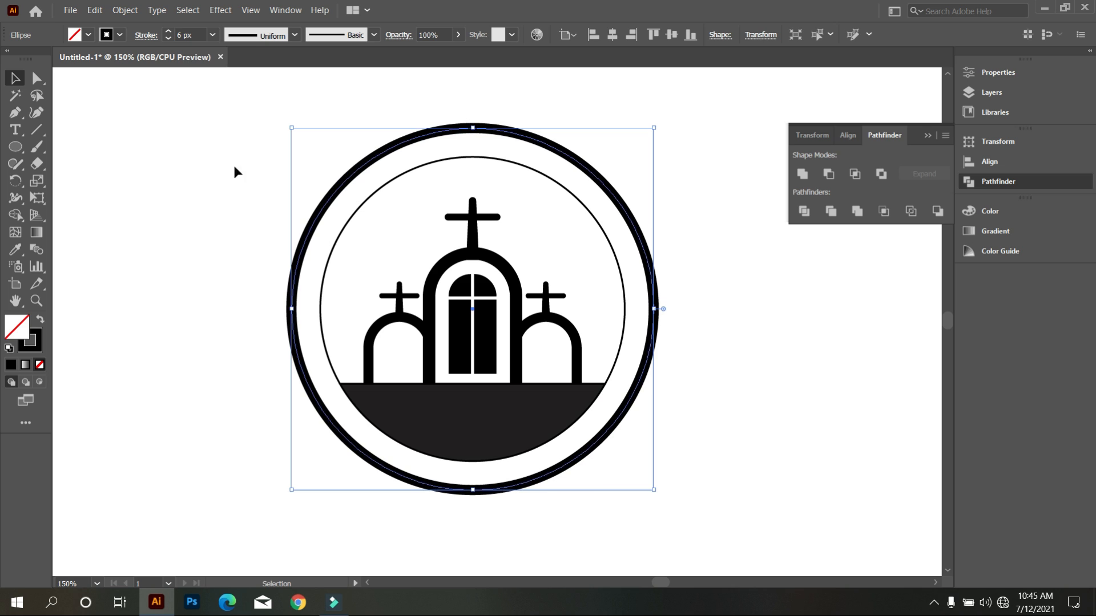
{"action": "left_click", "coordinate": [217, 207]}
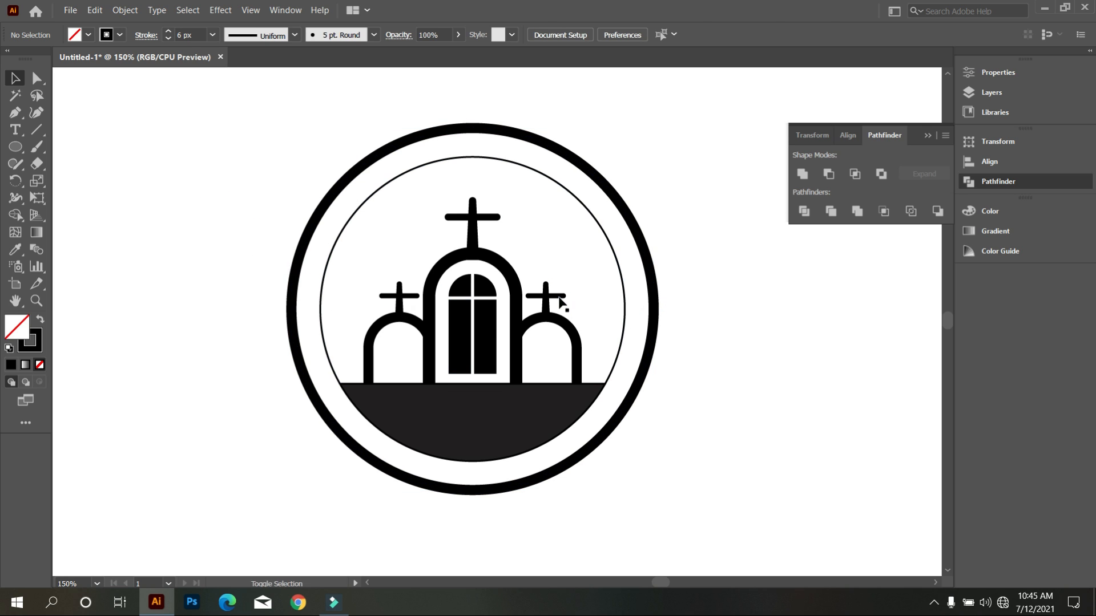
Scale the outer circle down proportionally about its centre to narrow the gap to the inner circle.
{"action": "left_click", "coordinate": [631, 394]}
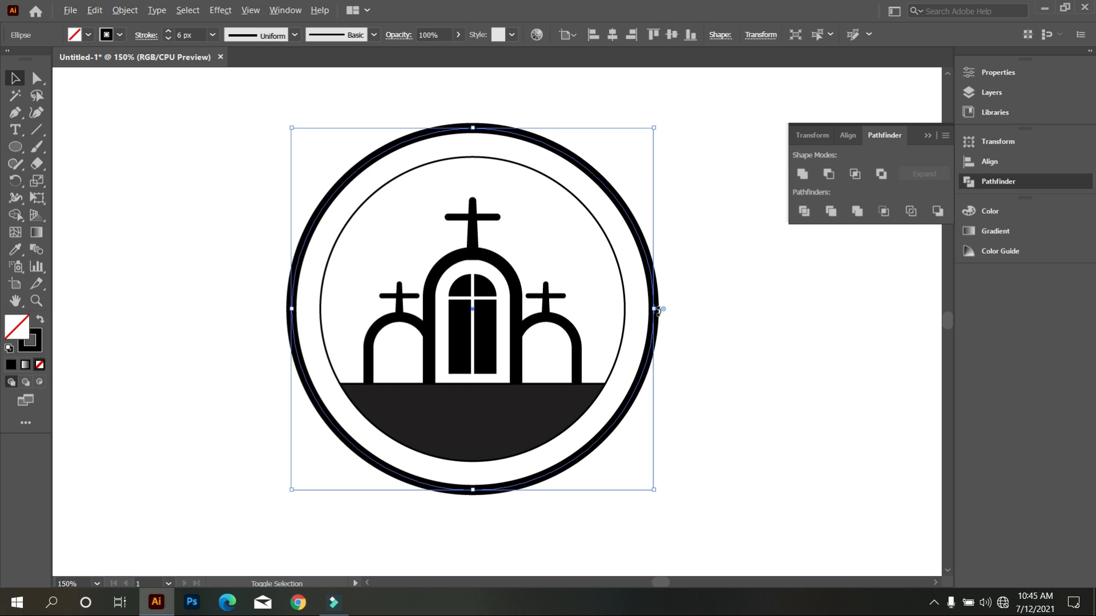
{"action": "left_click_drag", "start_coordinate": [655, 309], "coordinate": [641, 309]}
{"action": "left_click", "coordinate": [697, 365]}
{"action": "key", "text": "ctrl+minus"}
{"action": "key", "text": "ctrl+minus"}
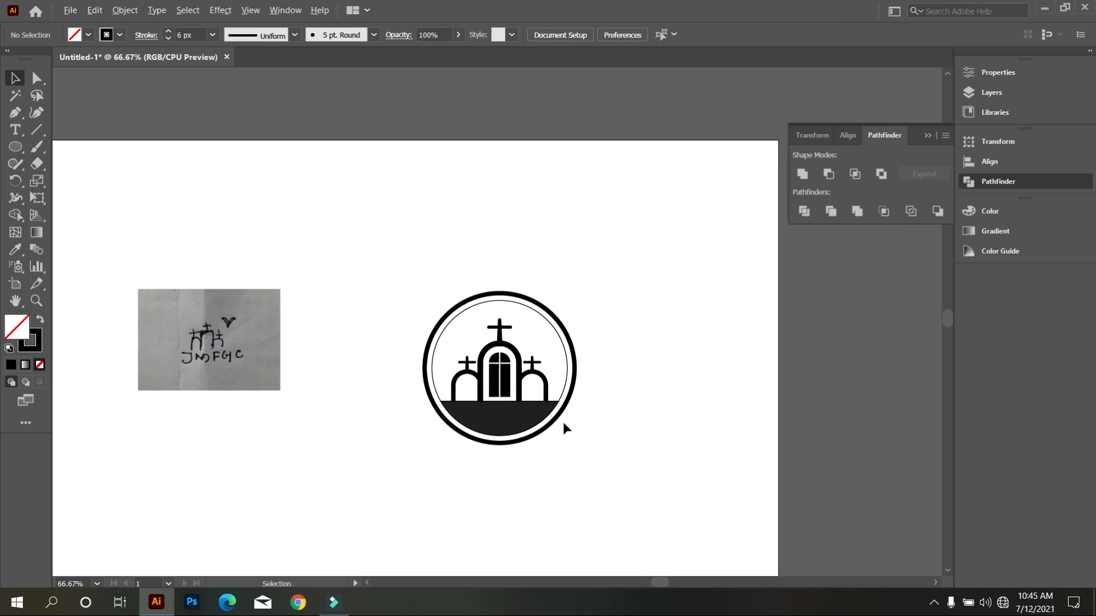
Shrink the outer circle slightly further about its centre, leaving a thin white ring around the inner circle.
{"action": "scroll", "coordinate": [562, 421], "scroll_direction": "up", "scroll_amount": 3}
{"action": "scroll", "coordinate": [567, 402], "scroll_direction": "up", "scroll_amount": 1}
{"action": "left_click", "coordinate": [579, 372]}
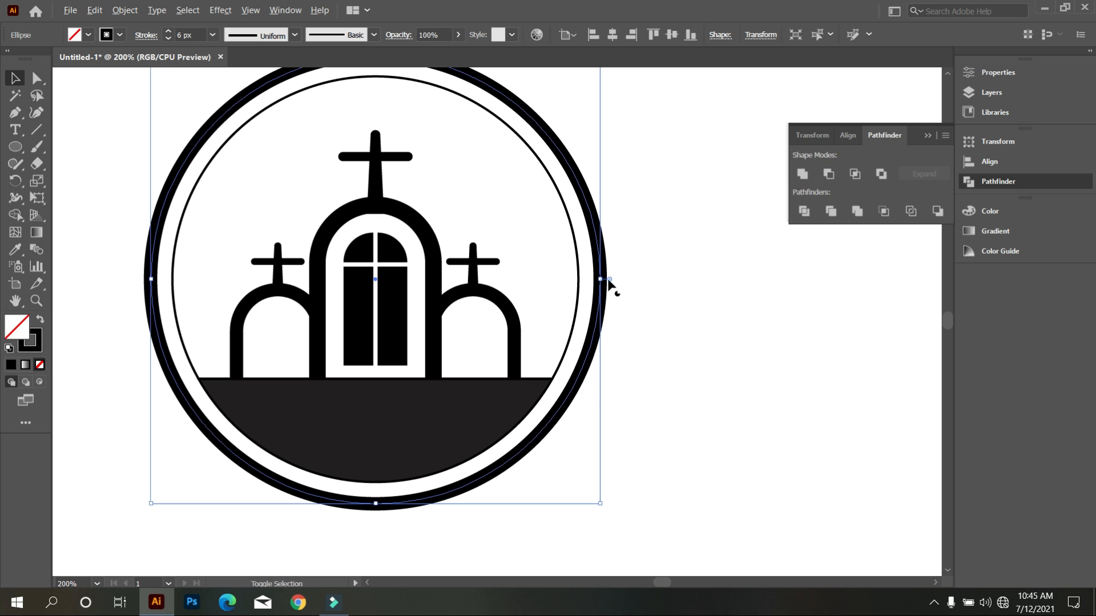
{"action": "left_click_drag", "start_coordinate": [604, 279], "coordinate": [604, 286]}
{"action": "left_click", "coordinate": [638, 335]}
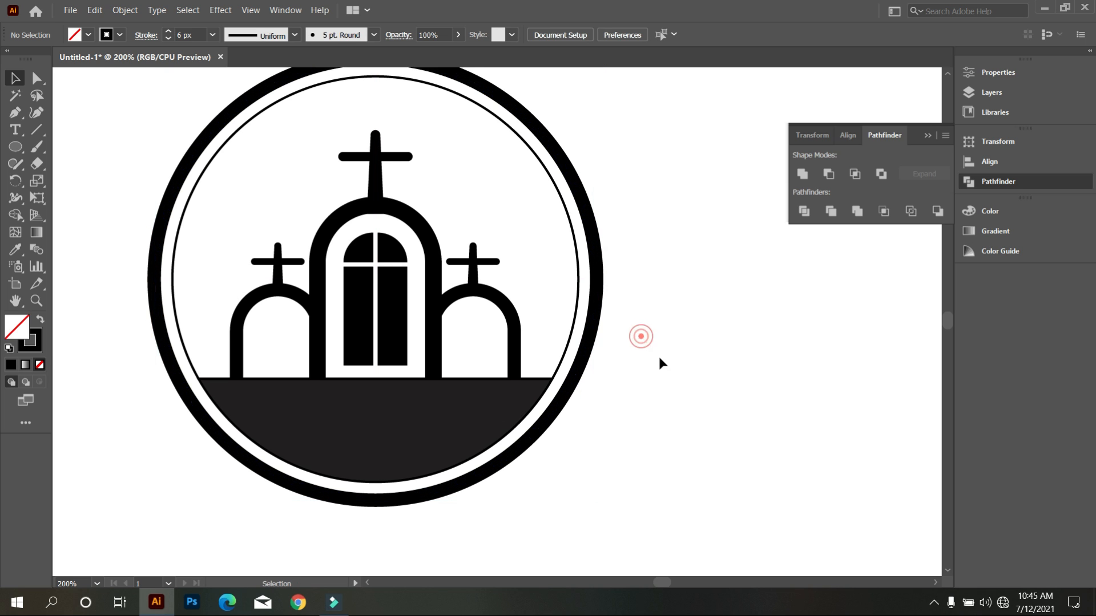
{"action": "scroll", "coordinate": [673, 372], "scroll_direction": "down", "scroll_amount": 2}
{"action": "scroll", "coordinate": [548, 445], "scroll_direction": "down", "scroll_amount": 1}
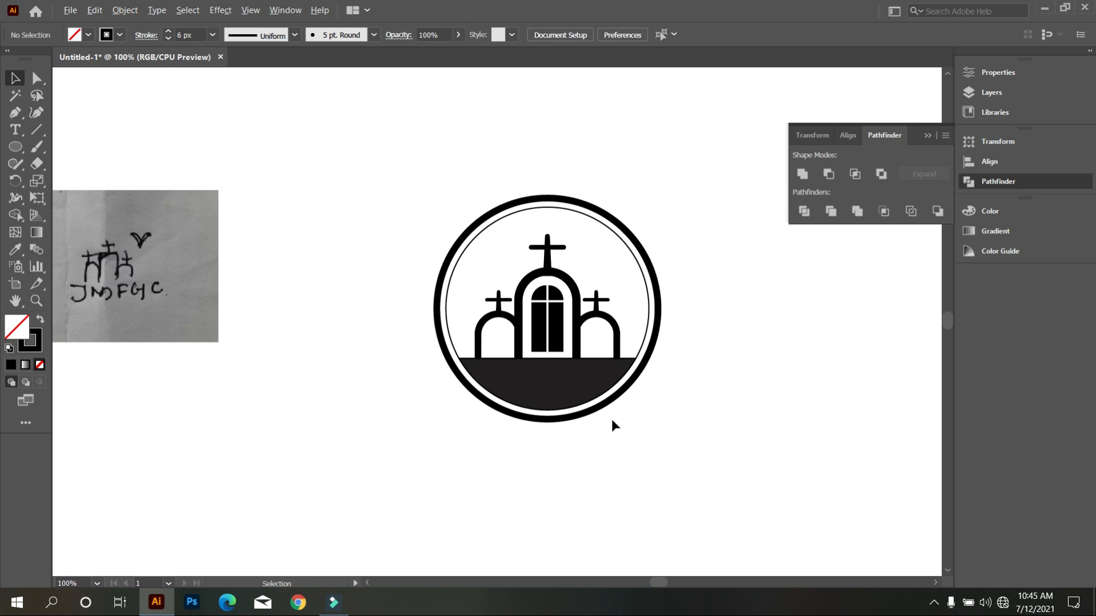
Add the text "JMFGC" in Bahnschrift Bold on the empty area below the sketch photo.
{"action": "scroll", "coordinate": [605, 425], "scroll_direction": "down", "scroll_amount": 1}
{"action": "scroll", "coordinate": [623, 399], "scroll_direction": "down", "scroll_amount": 1}
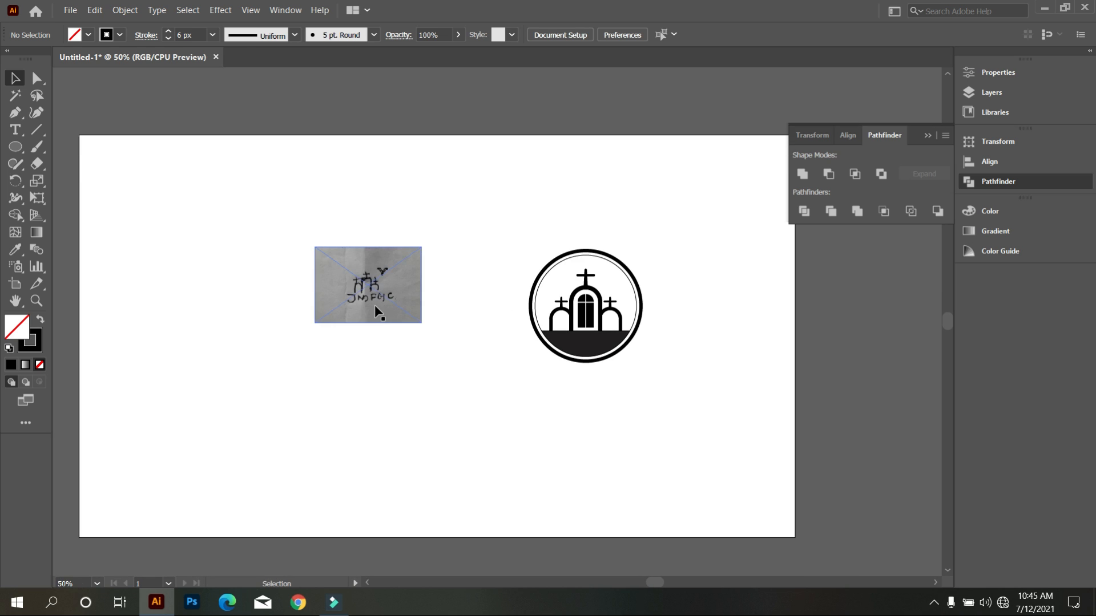
{"action": "scroll", "coordinate": [360, 308], "scroll_direction": "up", "scroll_amount": 5}
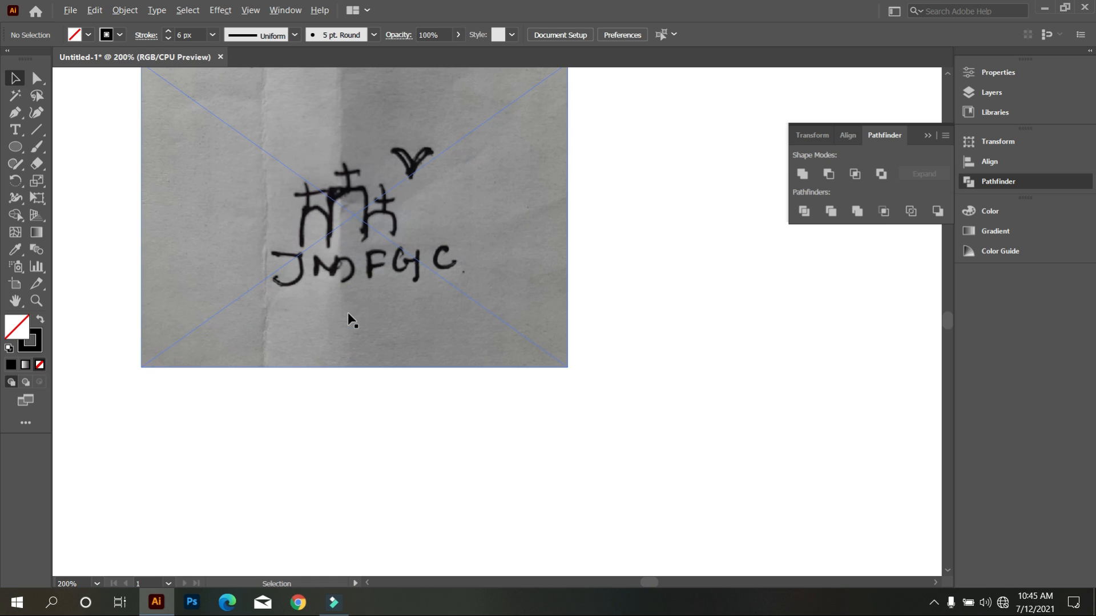
{"action": "left_click", "coordinate": [16, 130]}
{"action": "left_click", "coordinate": [368, 465]}
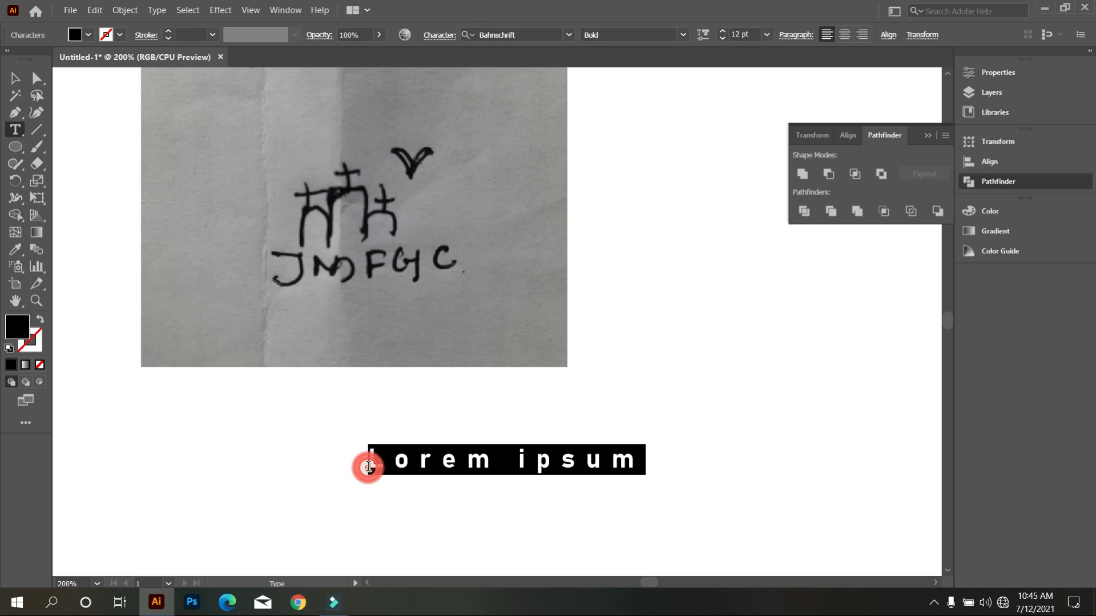
{"action": "key", "text": "BackSpace"}
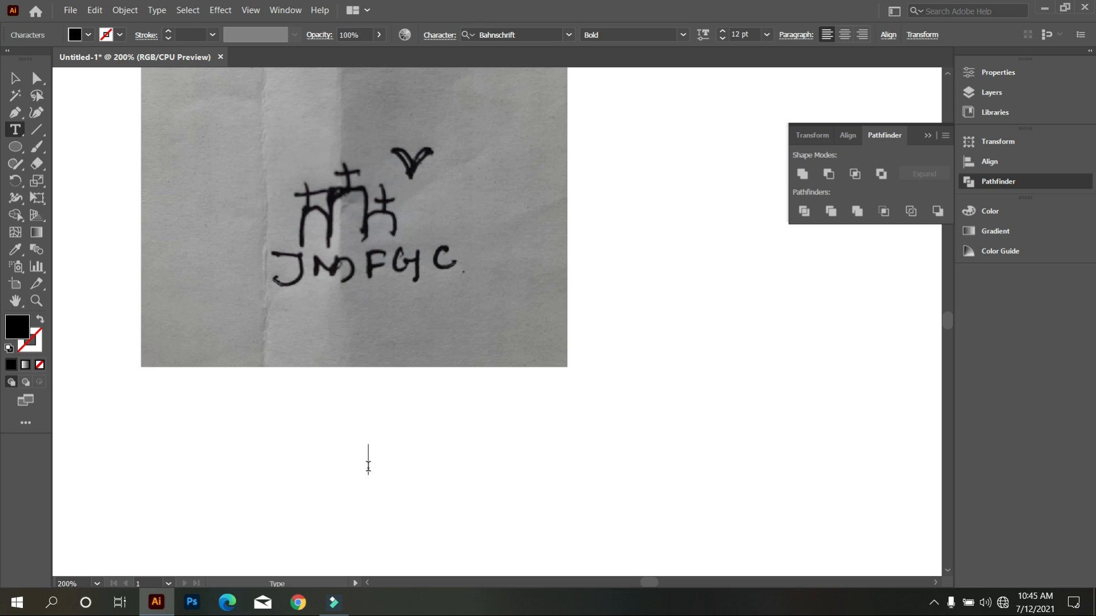
{"action": "type", "text": "J M F G C"}
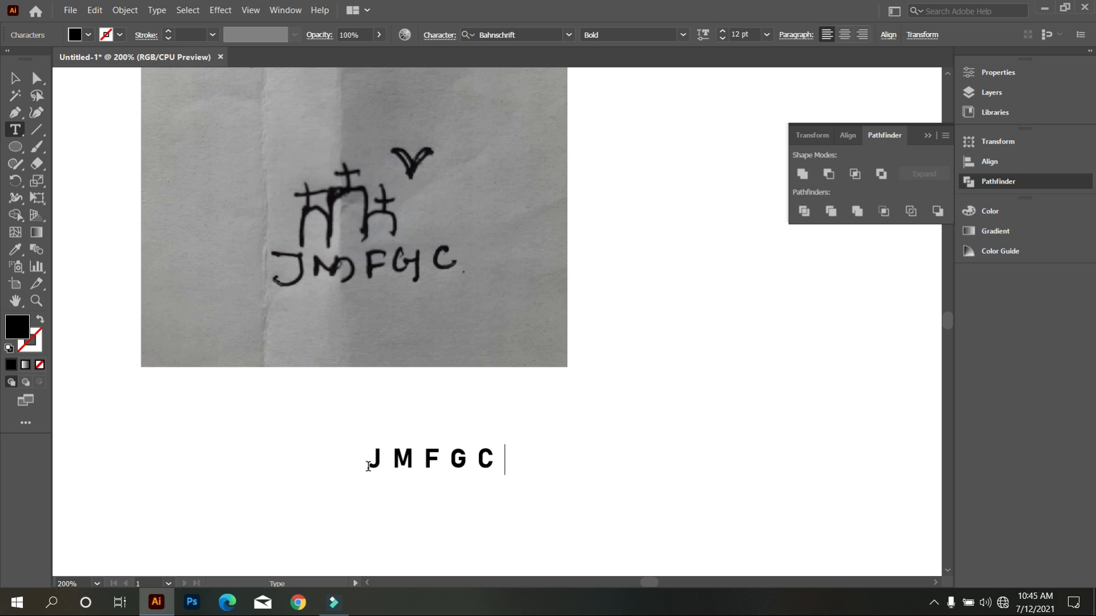
{"action": "left_click", "coordinate": [16, 78]}
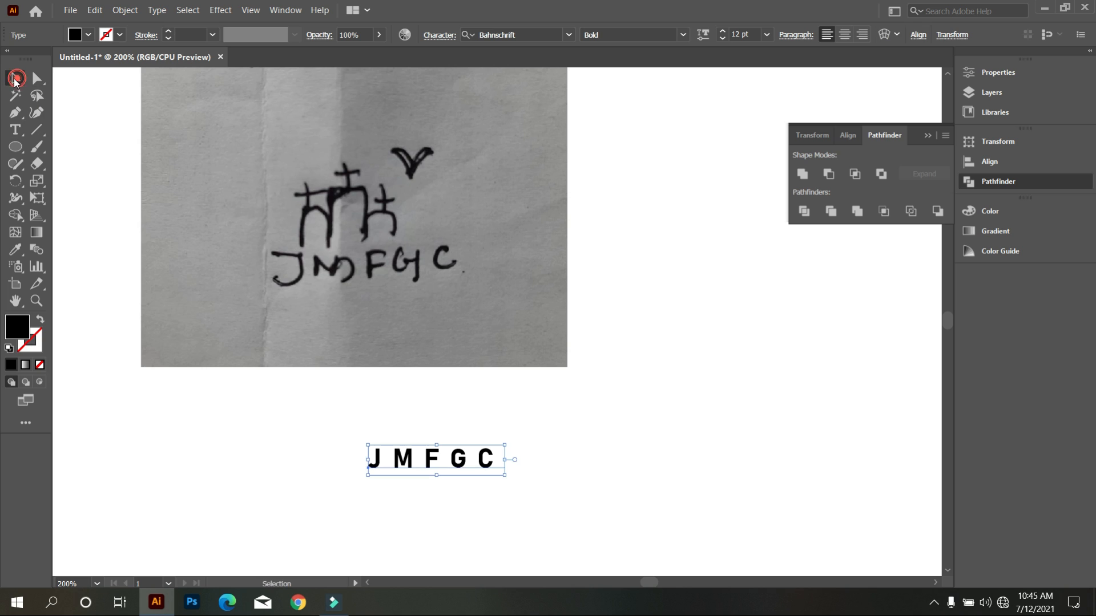
Set the tracking of the JMFGC text to 0.
{"action": "left_click", "coordinate": [440, 36]}
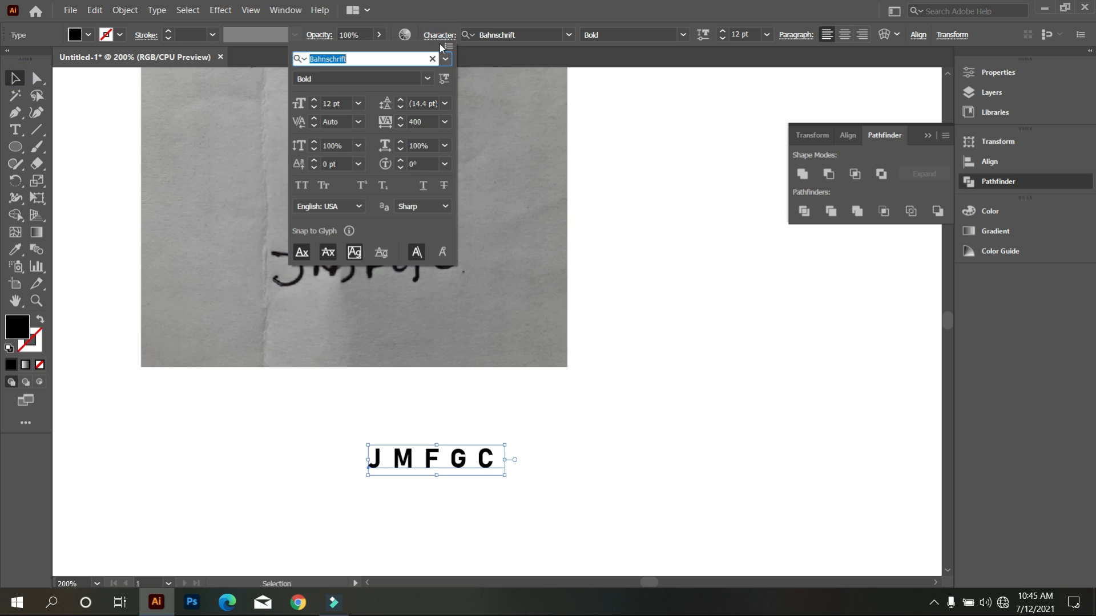
{"action": "left_click", "coordinate": [446, 122]}
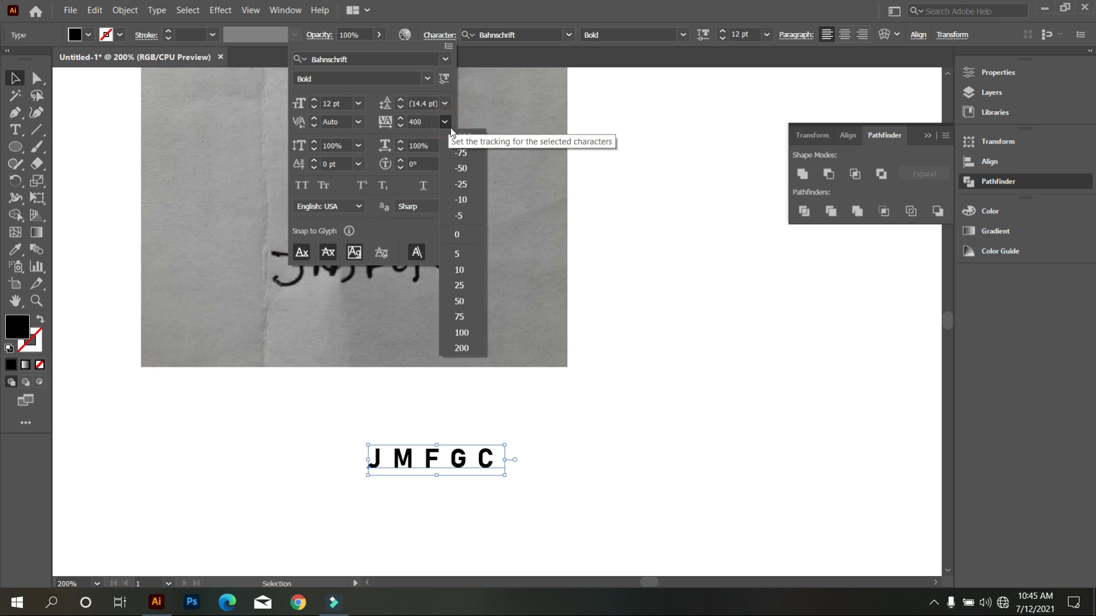
{"action": "left_click", "coordinate": [470, 234]}
{"action": "left_click", "coordinate": [628, 416]}
Enlarge the JMFGC text to about 45.6 pt and place it over the logo's dark lower segment.
{"action": "scroll", "coordinate": [341, 448], "scroll_direction": "down", "scroll_amount": 2}
{"action": "scroll", "coordinate": [352, 439], "scroll_direction": "down", "scroll_amount": 1}
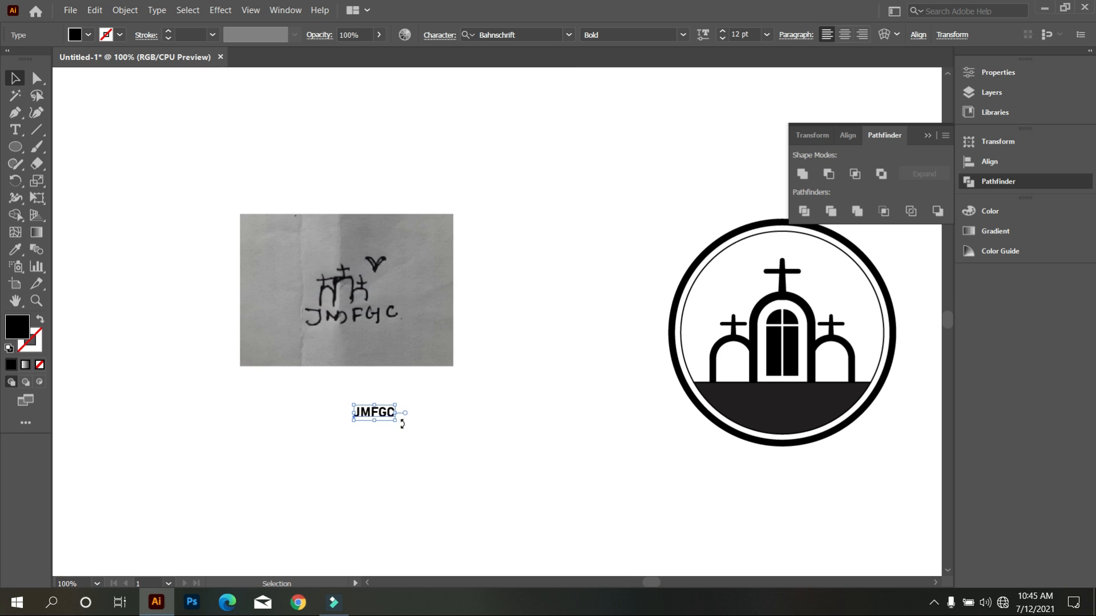
{"action": "left_click_drag", "start_coordinate": [395, 419], "coordinate": [538, 462]}
{"action": "scroll", "coordinate": [538, 462], "scroll_direction": "right", "scroll_amount": 5}
{"action": "scroll", "coordinate": [538, 463], "scroll_direction": "down", "scroll_amount": 2}
{"action": "left_click_drag", "start_coordinate": [697, 400], "coordinate": [684, 375]}
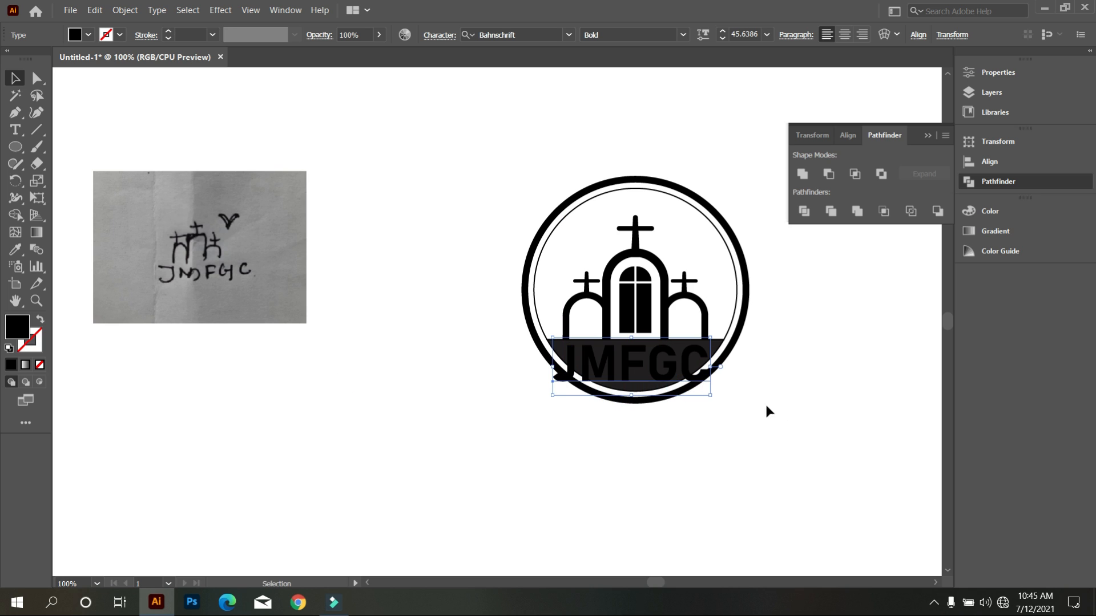
Change the fill of the JMFGC text to red.
{"action": "left_click", "coordinate": [88, 34]}
{"action": "left_click", "coordinate": [50, 59]}
{"action": "left_click", "coordinate": [374, 353]}
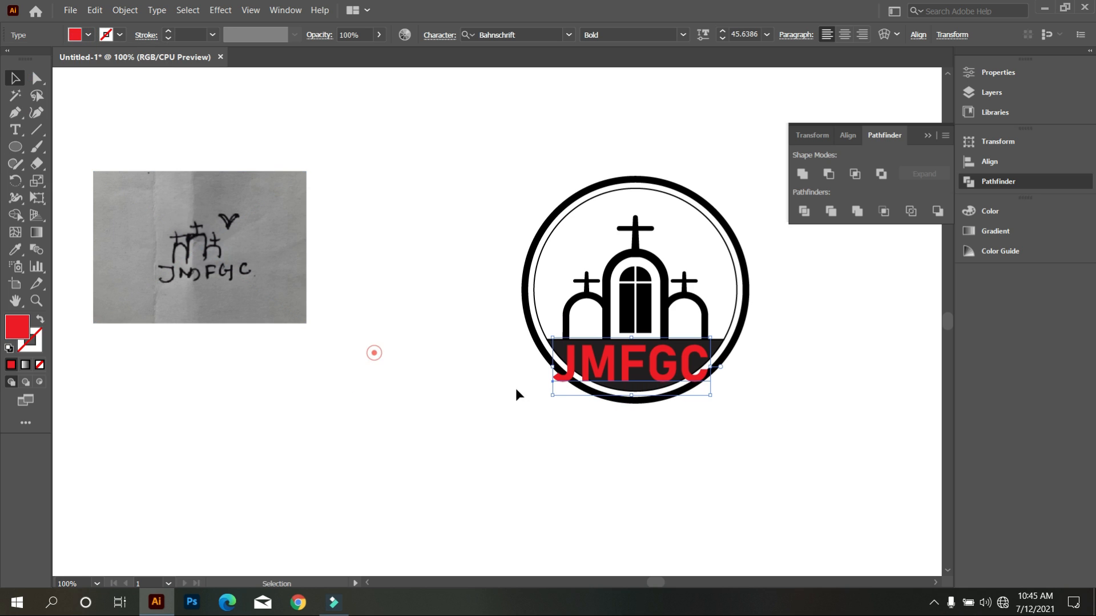
Scale the red JMFGC text down to about 31.55 pt so it fits the width of the dark lower segment.
{"action": "scroll", "coordinate": [760, 392], "scroll_direction": "up", "scroll_amount": 1}
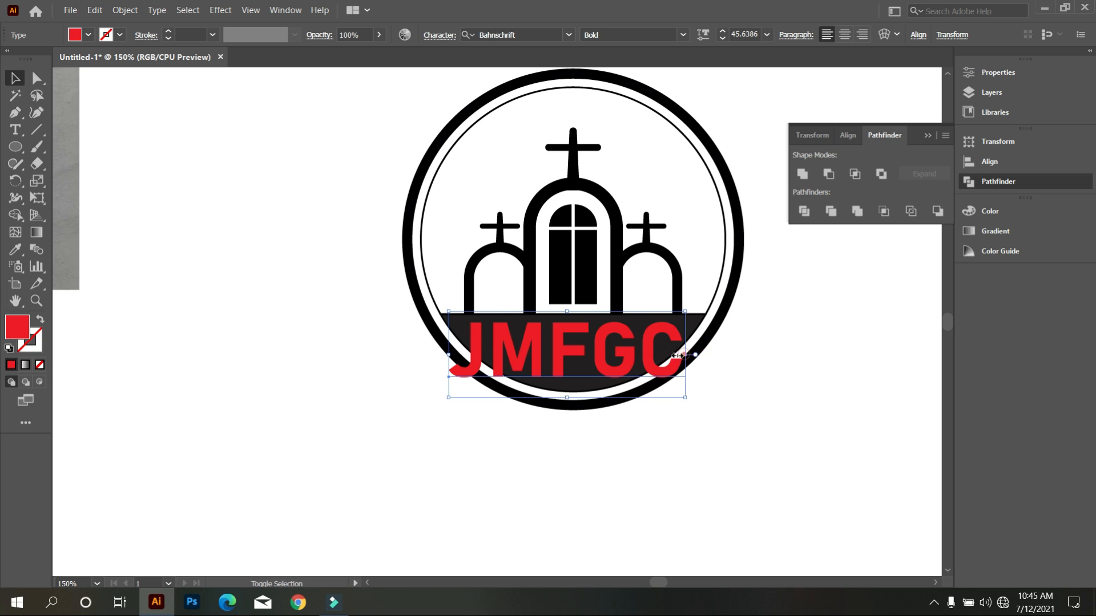
{"action": "left_click_drag", "start_coordinate": [684, 355], "coordinate": [666, 355]}
{"action": "left_click", "coordinate": [727, 448]}
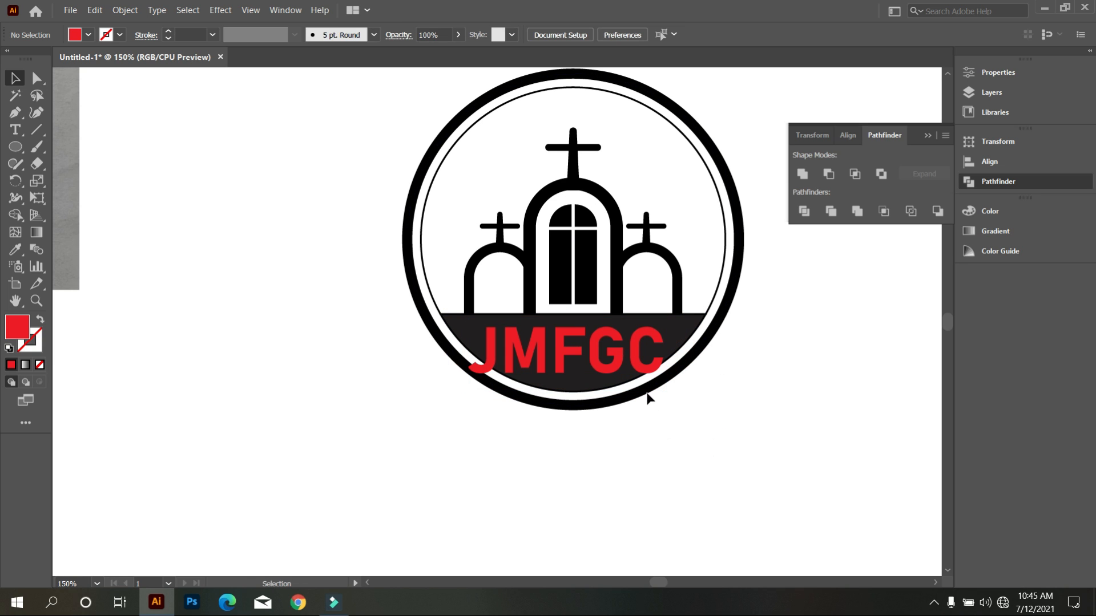
{"action": "left_click_drag", "start_coordinate": [754, 449], "coordinate": [666, 446]}
{"action": "scroll", "coordinate": [605, 447], "scroll_direction": "up", "scroll_amount": 2}
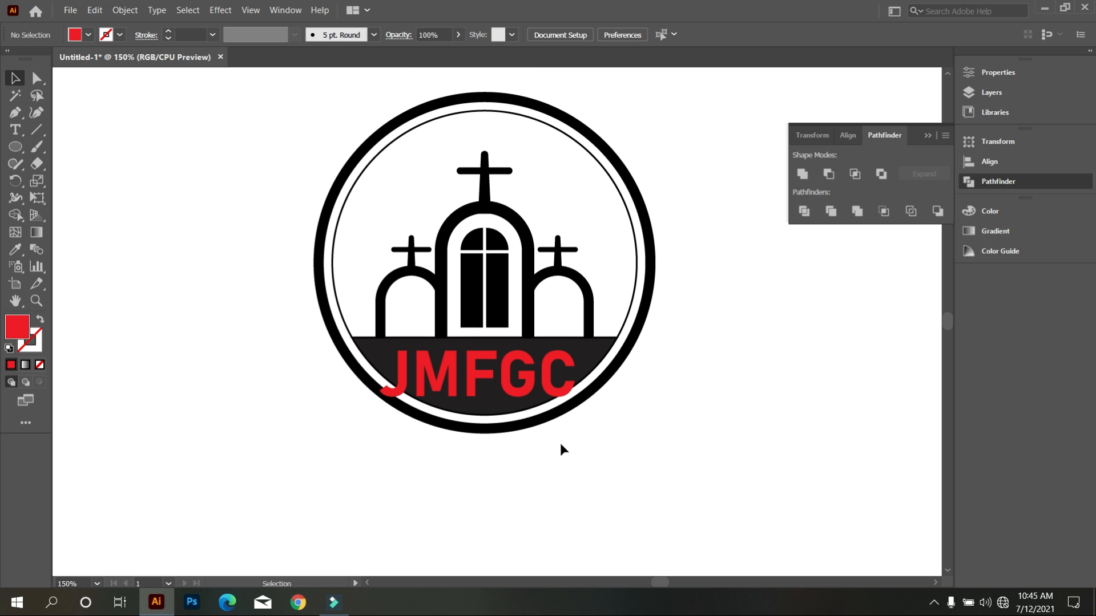
{"action": "left_click", "coordinate": [502, 380]}
{"action": "scroll", "coordinate": [611, 448], "scroll_direction": "up", "scroll_amount": 2}
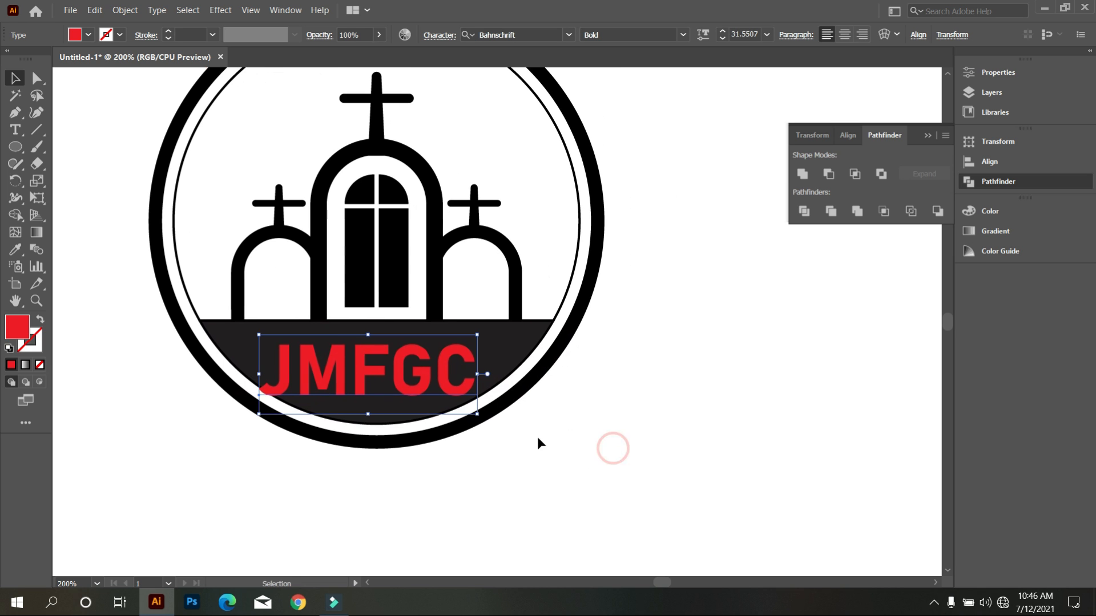
Apply an Arc Lower envelope warp with a 40% horizontal bend to the red JMFGC text.
{"action": "left_click", "coordinate": [125, 10]}
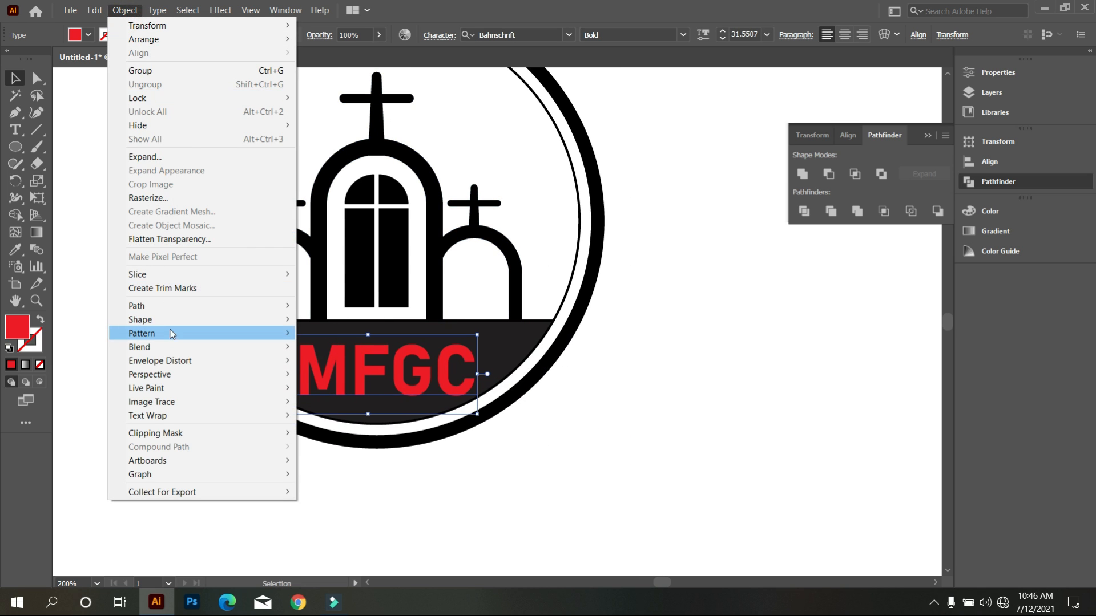
{"action": "mouse_move", "coordinate": [181, 366]}
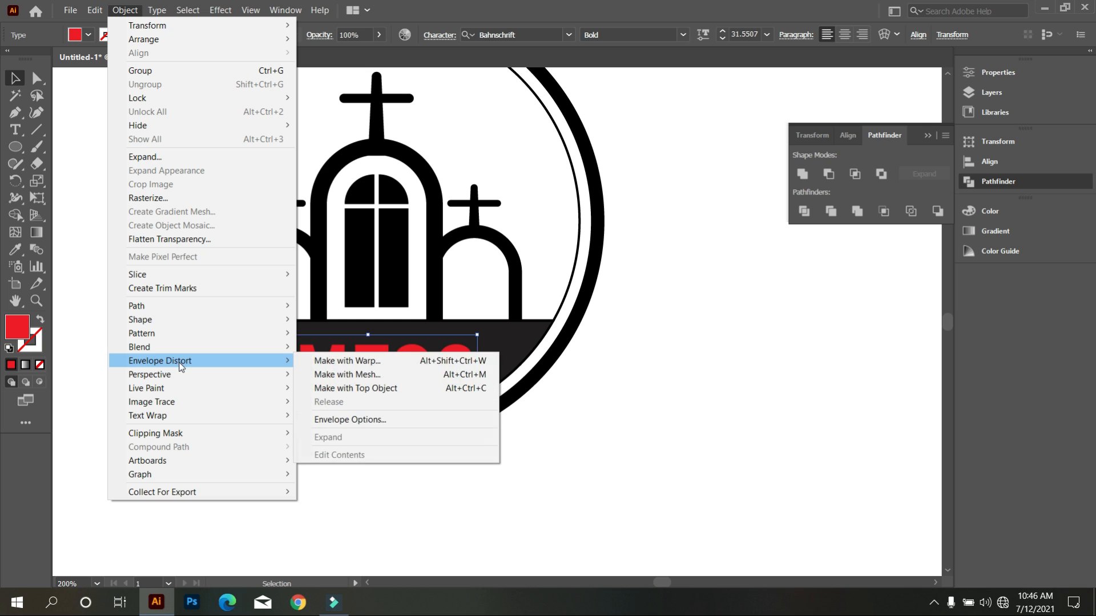
{"action": "left_click", "coordinate": [420, 361]}
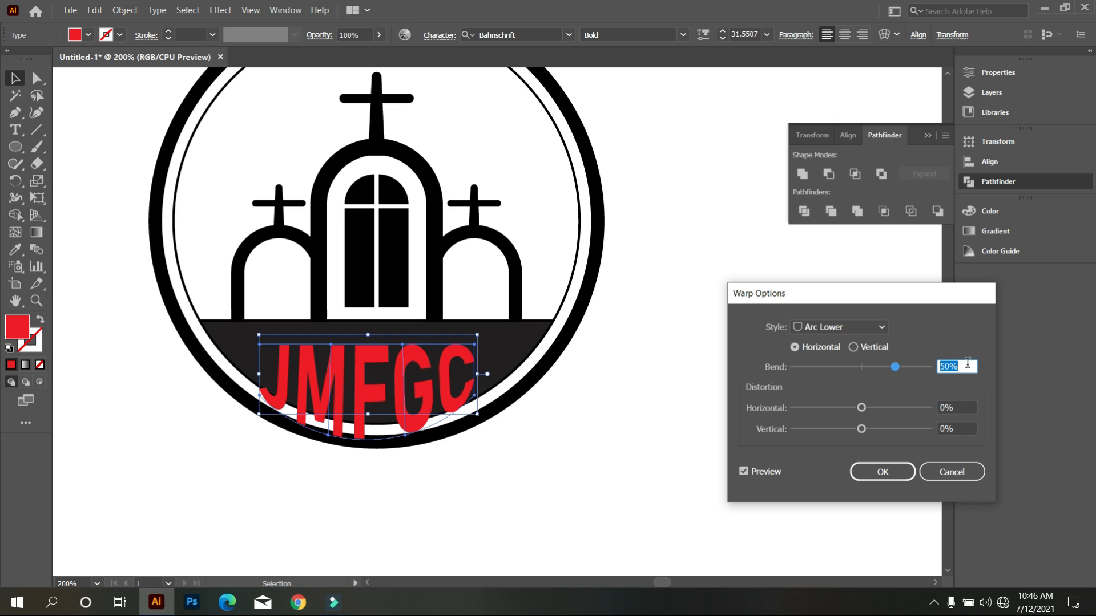
{"action": "type", "text": "40"}
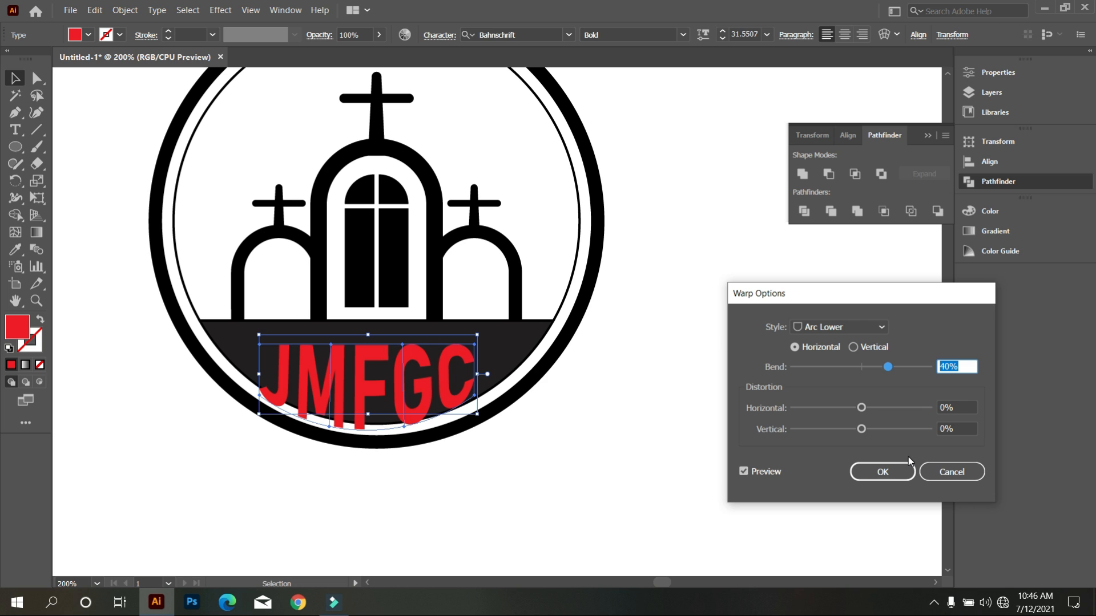
{"action": "left_click", "coordinate": [907, 463]}
Nudge the warped JMFGC text up and slightly to the right so it sits inside the dark lower segment.
{"action": "left_click", "coordinate": [393, 392]}
{"action": "key", "text": "Up"}
{"action": "key", "text": "Up"}
{"action": "key", "text": "Up"}
{"action": "key", "text": "Up"}
{"action": "key", "text": "Up"}
{"action": "key", "text": "Up"}
{"action": "key", "text": "Up"}
{"action": "key", "text": "Up"}
{"action": "key", "text": "Up"}
{"action": "key", "text": "Right"}
{"action": "key", "text": "Right"}
{"action": "key", "text": "Right"}
{"action": "key", "text": "Up"}
{"action": "key", "text": "Down"}
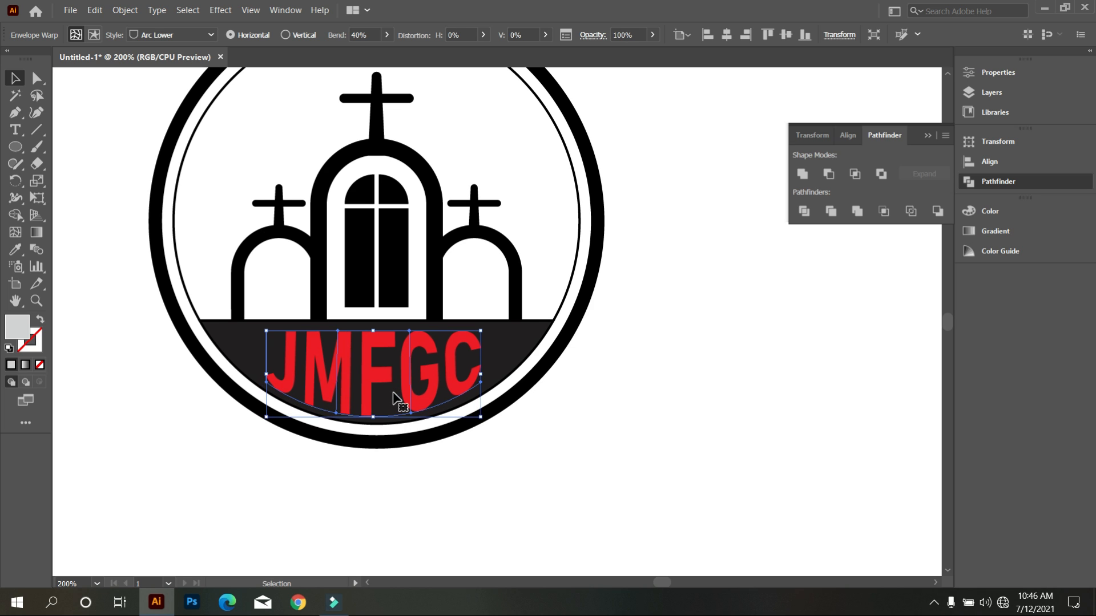
{"action": "left_click", "coordinate": [575, 485]}
Align all parts of the logo on their horizontal centers.
{"action": "scroll", "coordinate": [576, 484], "scroll_direction": "down", "scroll_amount": 3}
{"action": "left_click_drag", "start_coordinate": [398, 265], "coordinate": [630, 498]}
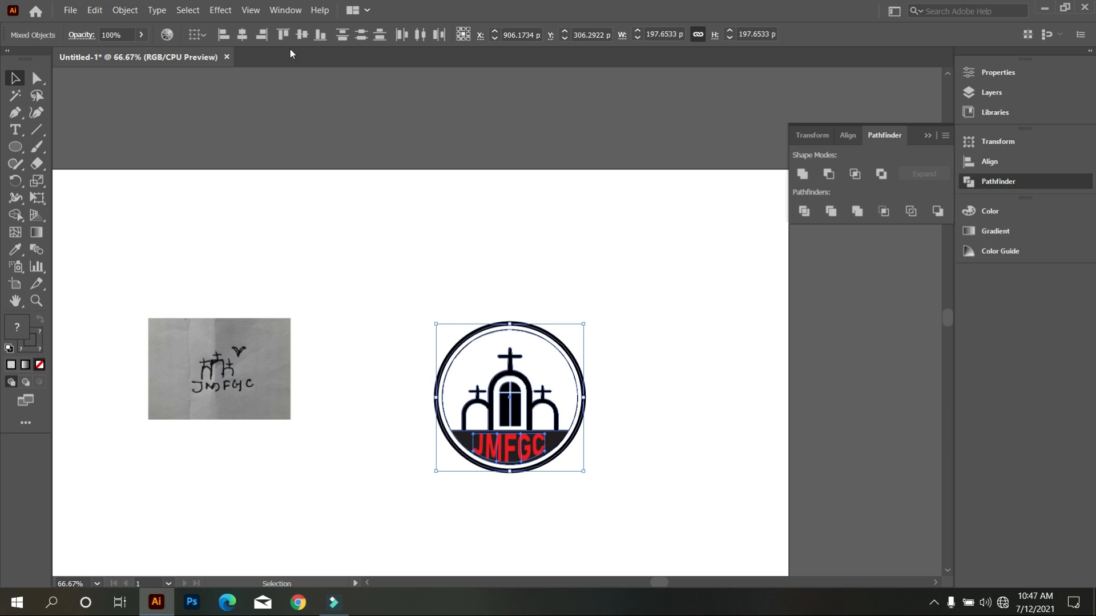
{"action": "left_click", "coordinate": [241, 35]}
{"action": "left_click", "coordinate": [410, 262]}
{"action": "scroll", "coordinate": [495, 321], "scroll_direction": "down", "scroll_amount": 1}
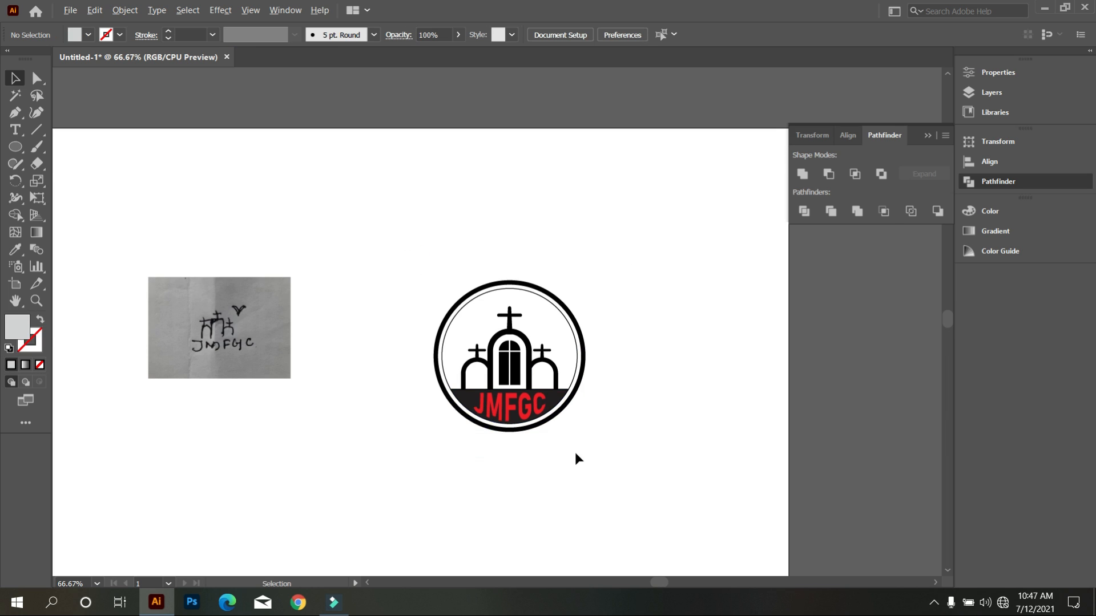
Expand the warped JMFGC text, including object and fill, into plain shapes.
{"action": "scroll", "coordinate": [574, 451], "scroll_direction": "up", "scroll_amount": 2}
{"action": "left_click", "coordinate": [494, 358]}
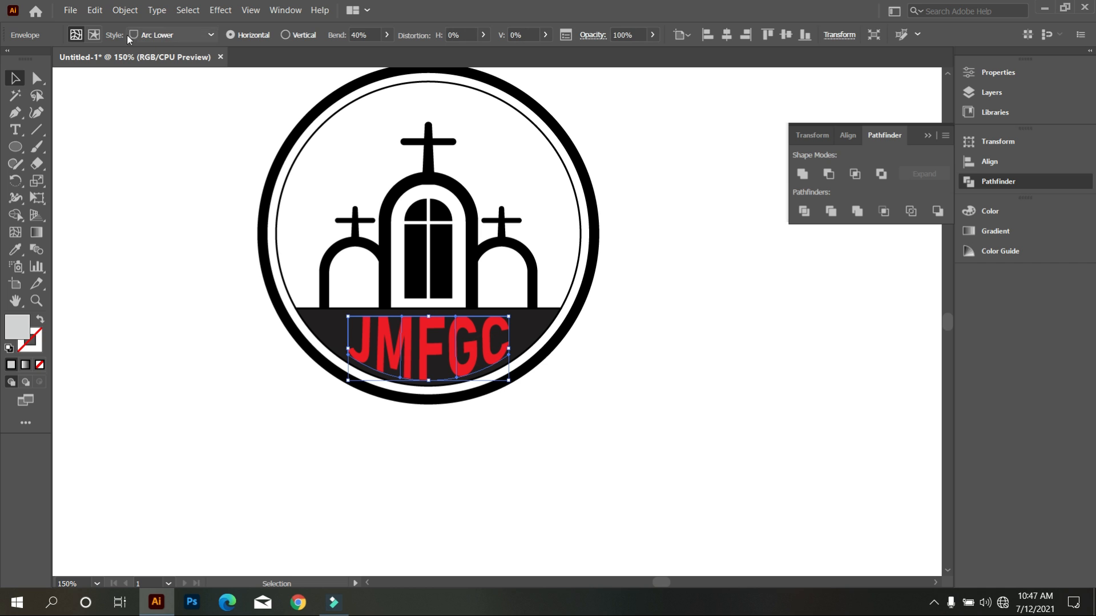
{"action": "left_click", "coordinate": [125, 10]}
{"action": "left_click", "coordinate": [150, 156]}
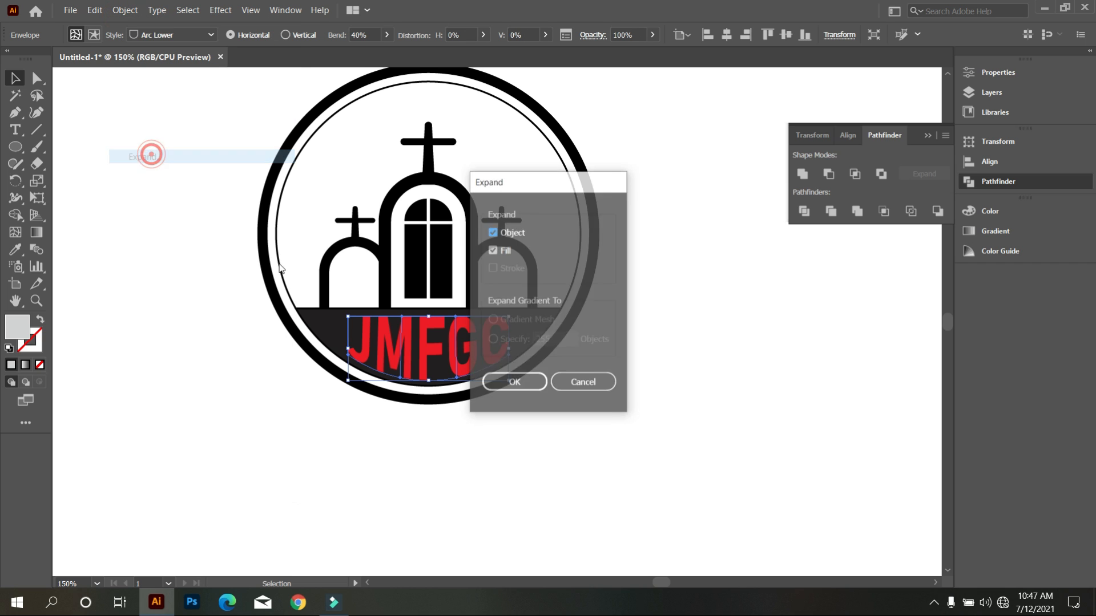
{"action": "left_click", "coordinate": [519, 382]}
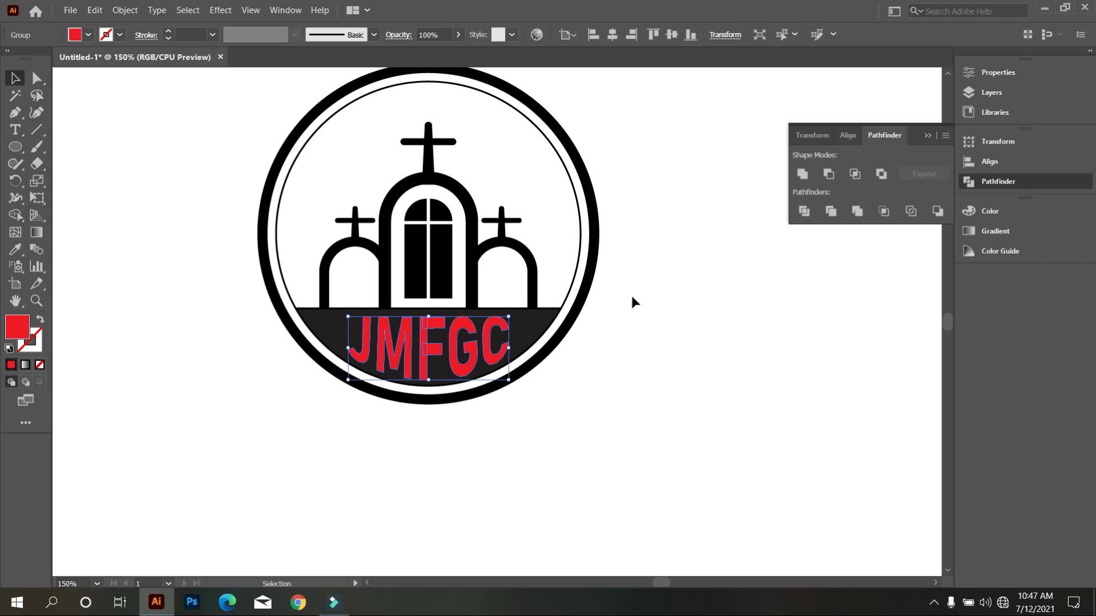
Unite the expanded JMFGC letters and fill them with white sampled from the artboard.
{"action": "left_click", "coordinate": [803, 173]}
{"action": "left_click", "coordinate": [22, 247]}
{"action": "left_click", "coordinate": [129, 296]}
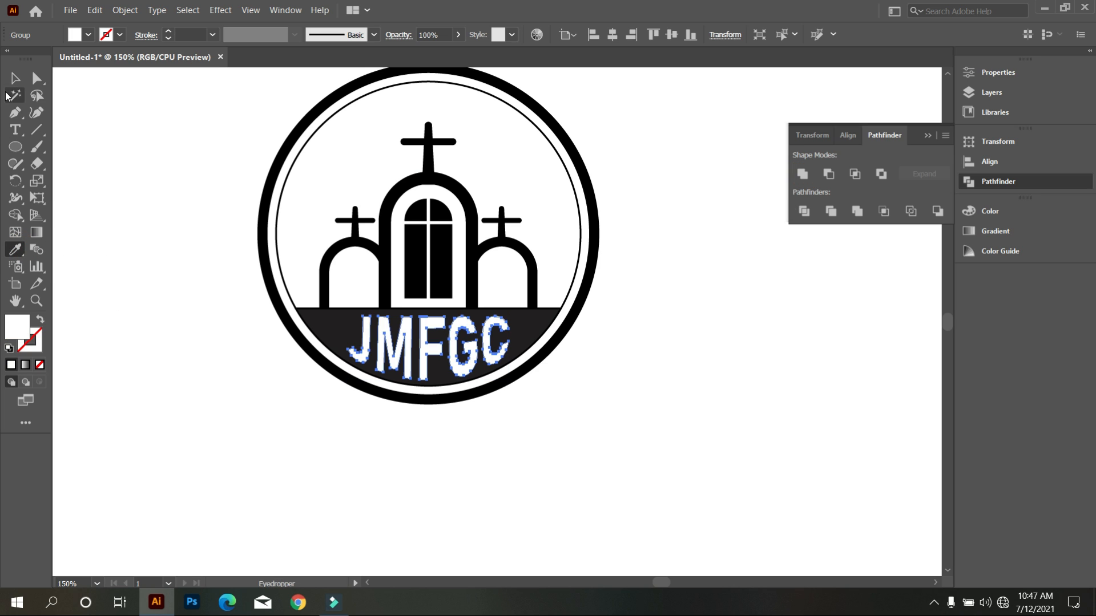
{"action": "left_click", "coordinate": [17, 80]}
{"action": "left_click", "coordinate": [120, 190]}
{"action": "scroll", "coordinate": [676, 463], "scroll_direction": "down", "scroll_amount": 1, "text": "alt"}
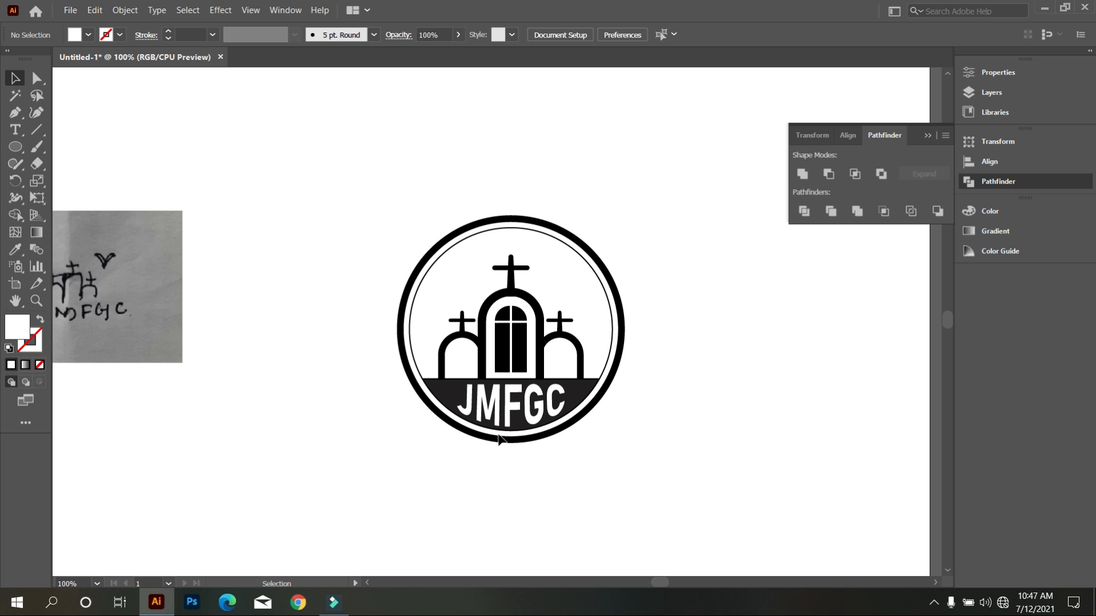
{"action": "scroll", "coordinate": [592, 422], "scroll_direction": "up", "scroll_amount": 1, "text": "alt"}
{"action": "scroll", "coordinate": [551, 428], "scroll_direction": "up", "scroll_amount": 1, "text": "alt"}
{"action": "scroll", "coordinate": [552, 428], "scroll_direction": "down", "scroll_amount": 1, "text": "alt"}
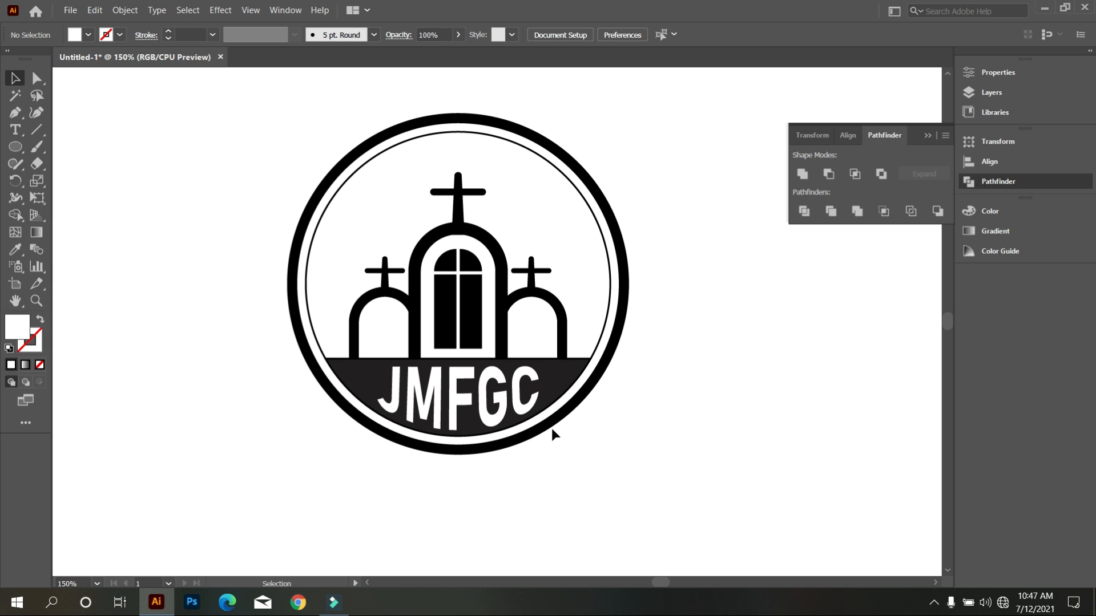
{"action": "left_click_drag", "start_coordinate": [693, 495], "coordinate": [687, 467]}
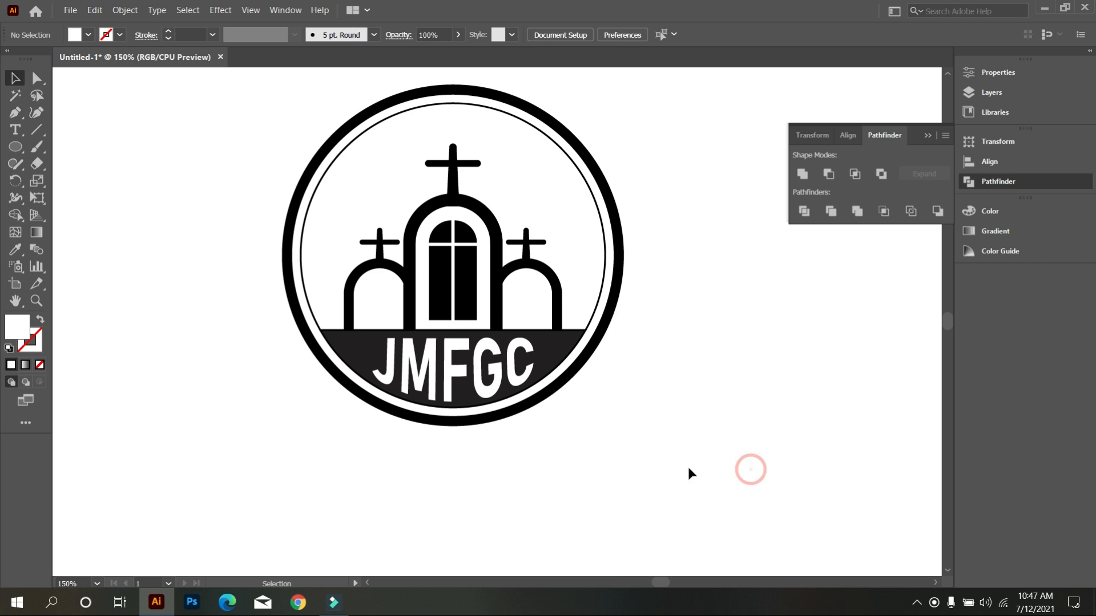
Switch to Chrome, search Google for flaticon and open the Flaticon website.
{"action": "left_click", "coordinate": [307, 602]}
{"action": "left_click", "coordinate": [424, 304]}
{"action": "type", "text": "FL"}
{"action": "key", "text": "Return"}
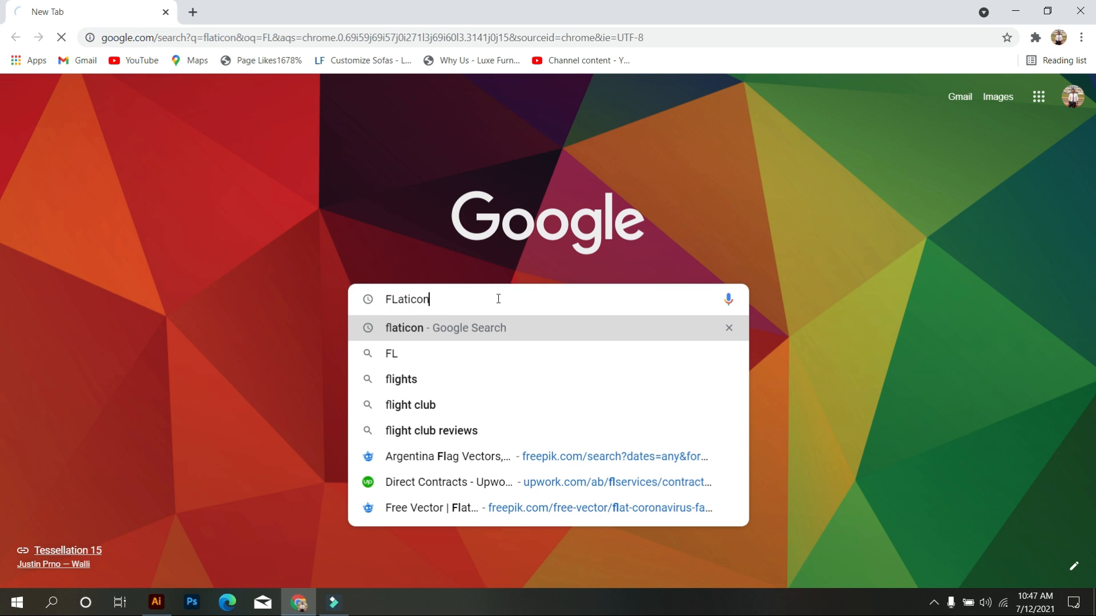
{"action": "left_click", "coordinate": [167, 241]}
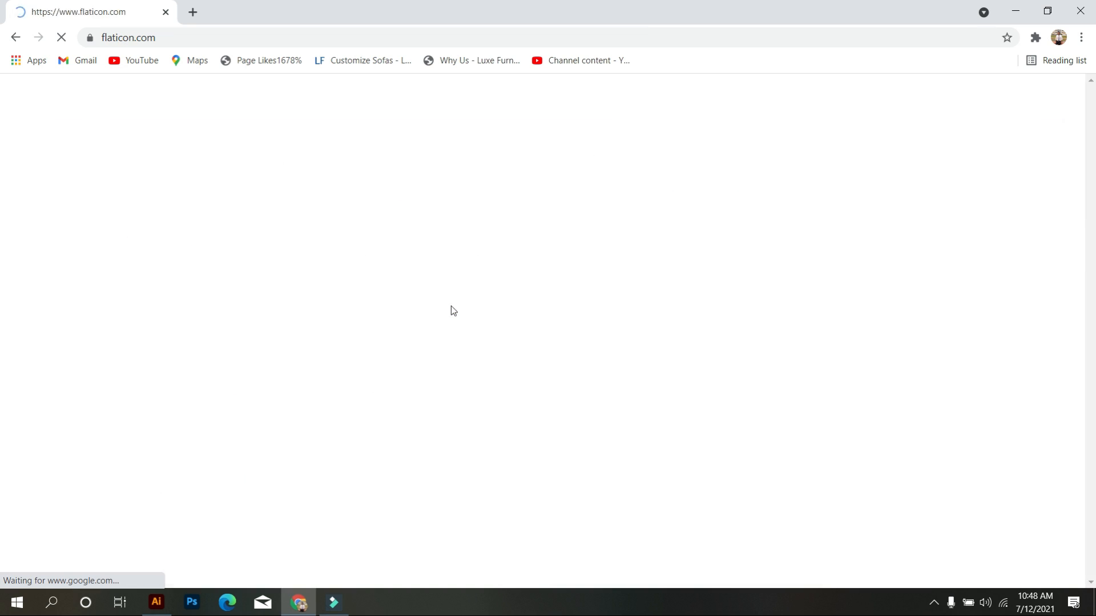
Search Flaticon for Dove icons.
{"action": "left_click", "coordinate": [438, 306]}
{"action": "type", "text": "DO"}
{"action": "key", "text": "BackSpace"}
{"action": "key", "text": "BackSpace"}
{"action": "type", "text": "Dove"}
{"action": "left_click", "coordinate": [804, 306]}
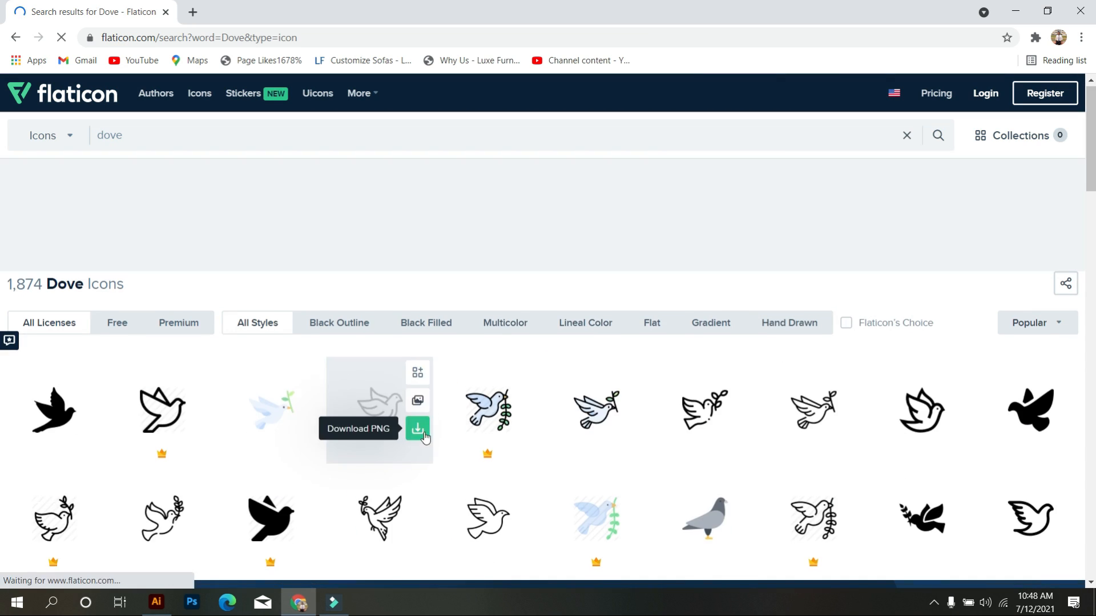
Download the Dove Of Peace icon as a free EPS and open dove-of-peace.eps in Illustrator.
{"action": "scroll", "coordinate": [424, 436], "scroll_direction": "down", "scroll_amount": 8}
{"action": "scroll", "coordinate": [685, 381], "scroll_direction": "up", "scroll_amount": 2}
{"action": "left_click", "coordinate": [699, 418]}
{"action": "scroll", "coordinate": [509, 370], "scroll_direction": "down", "scroll_amount": 3}
{"action": "scroll", "coordinate": [513, 374], "scroll_direction": "up", "scroll_amount": 3}
{"action": "left_click", "coordinate": [964, 250]}
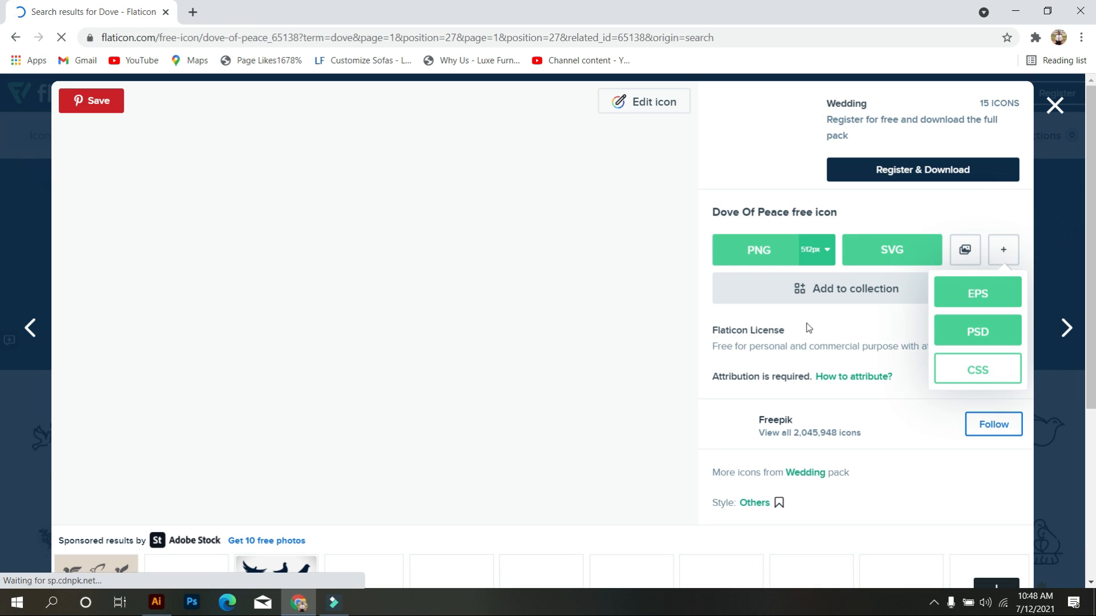
{"action": "left_click", "coordinate": [979, 294]}
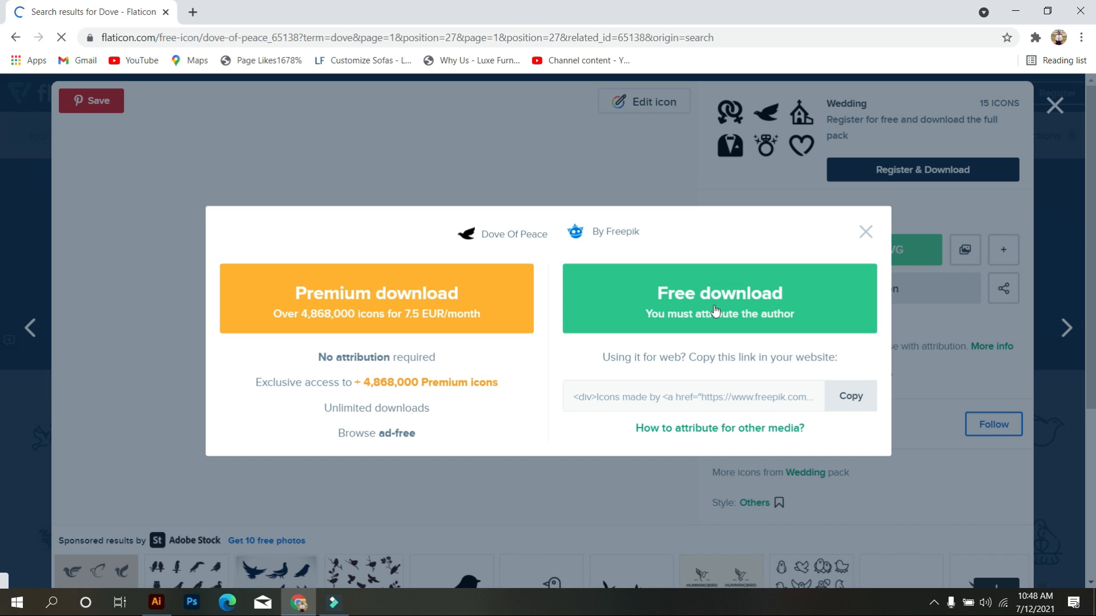
{"action": "left_click", "coordinate": [715, 311]}
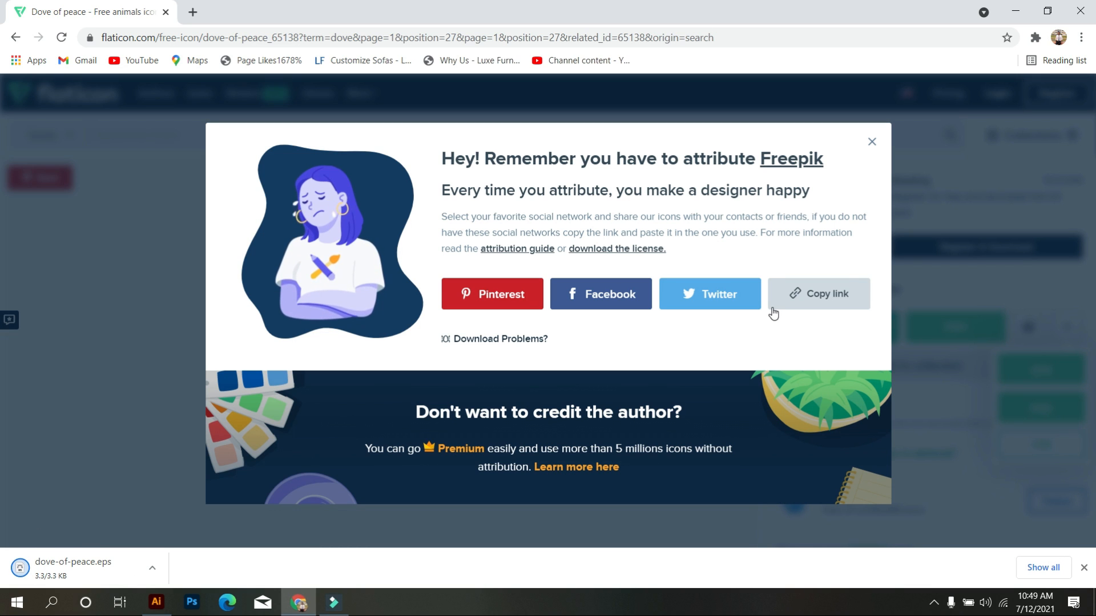
{"action": "left_click", "coordinate": [84, 566]}
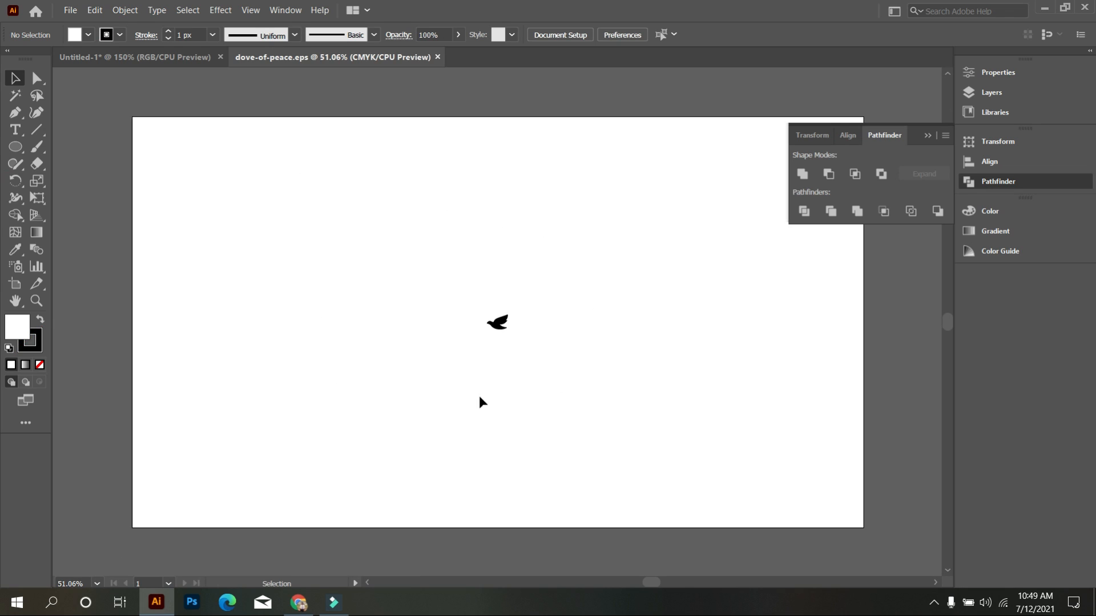
Ungroup the dove artwork and release its clipping mask.
{"action": "scroll", "coordinate": [516, 362], "scroll_direction": "up", "scroll_amount": 3}
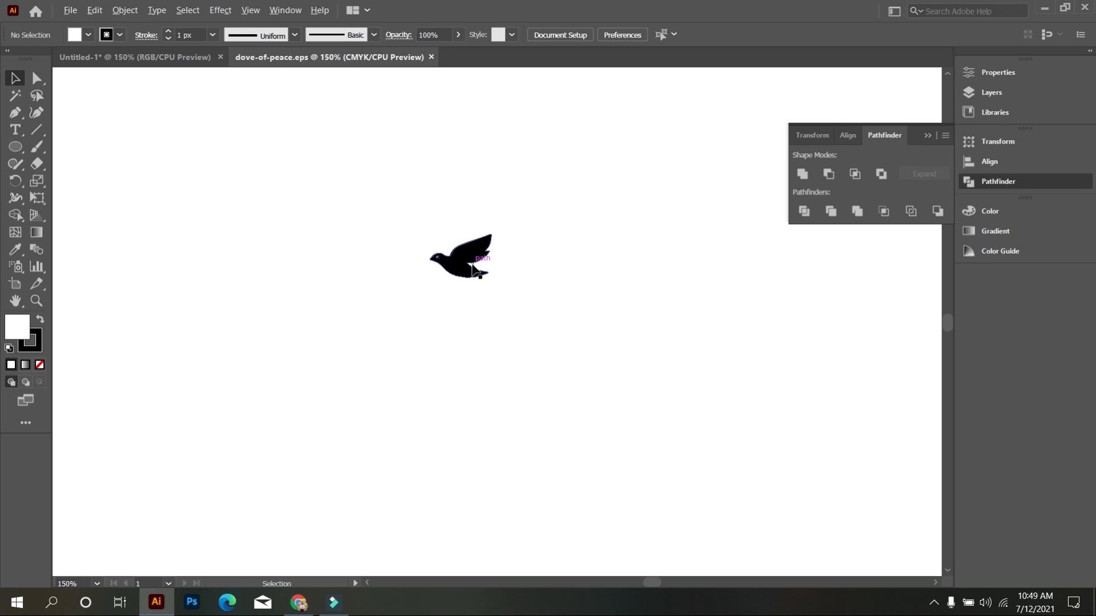
{"action": "scroll", "coordinate": [478, 251], "scroll_direction": "up", "scroll_amount": 1}
{"action": "left_click_drag", "start_coordinate": [386, 220], "coordinate": [509, 345]}
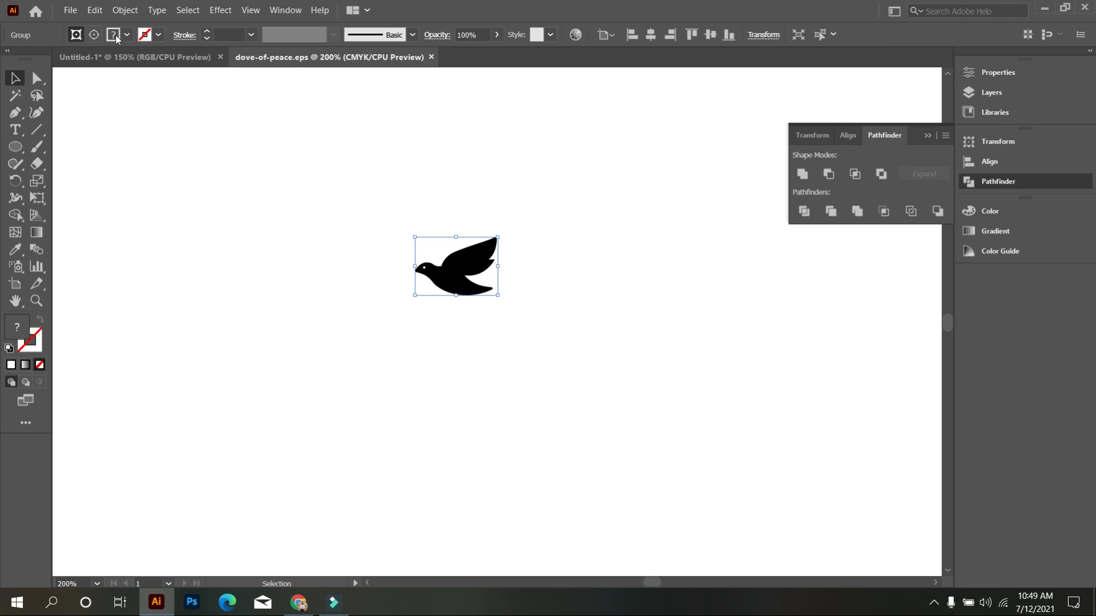
{"action": "right_click", "coordinate": [553, 260]}
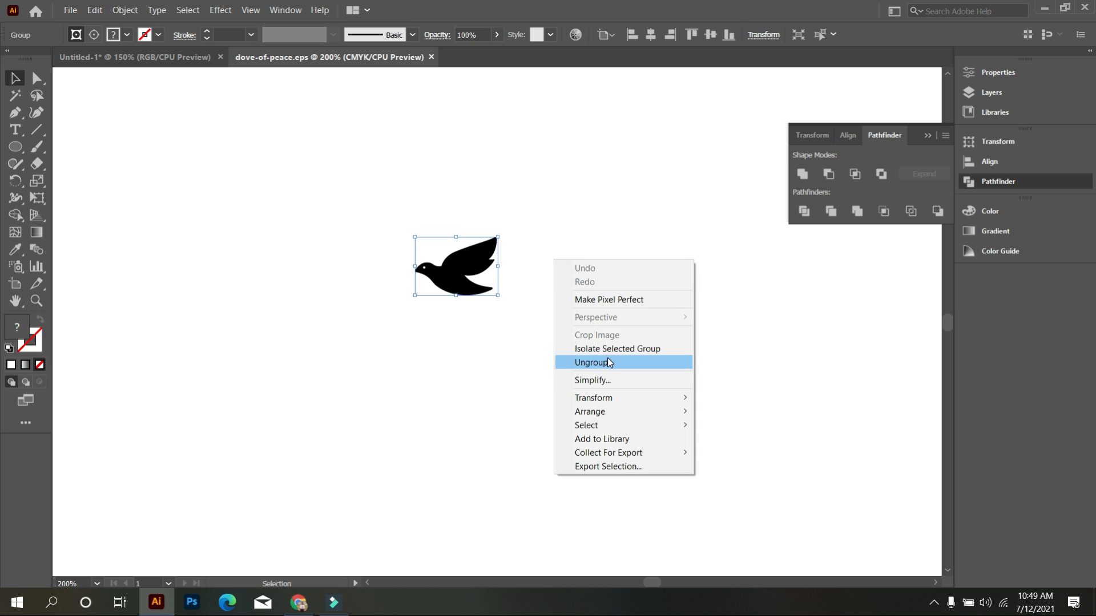
{"action": "left_click", "coordinate": [606, 359]}
{"action": "left_click_drag", "start_coordinate": [585, 358], "coordinate": [411, 206]}
{"action": "right_click", "coordinate": [551, 285]}
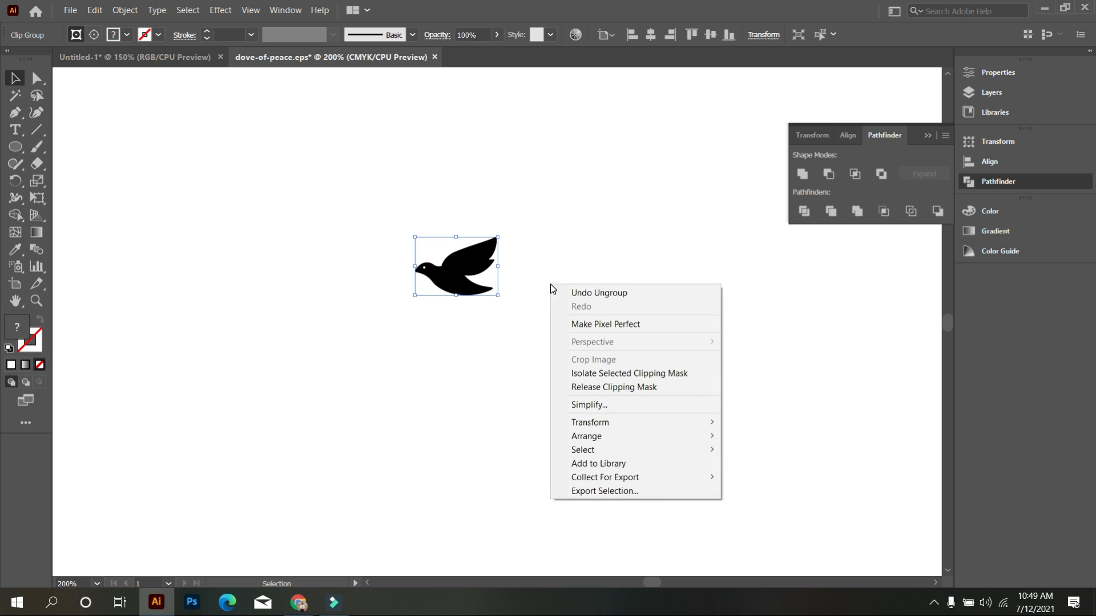
{"action": "left_click", "coordinate": [607, 391]}
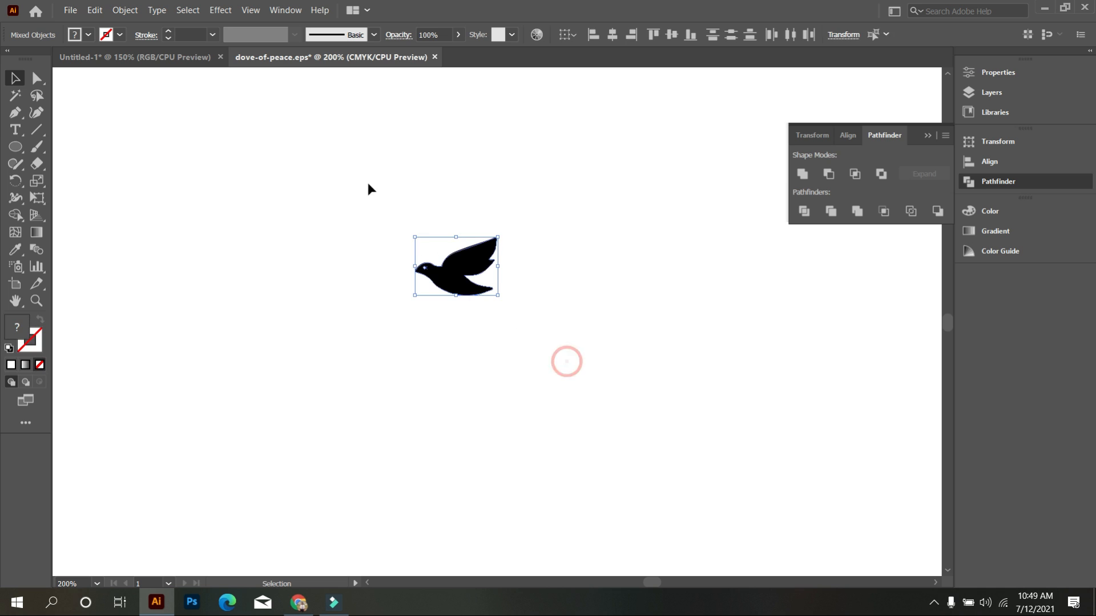
{"action": "left_click", "coordinate": [560, 272]}
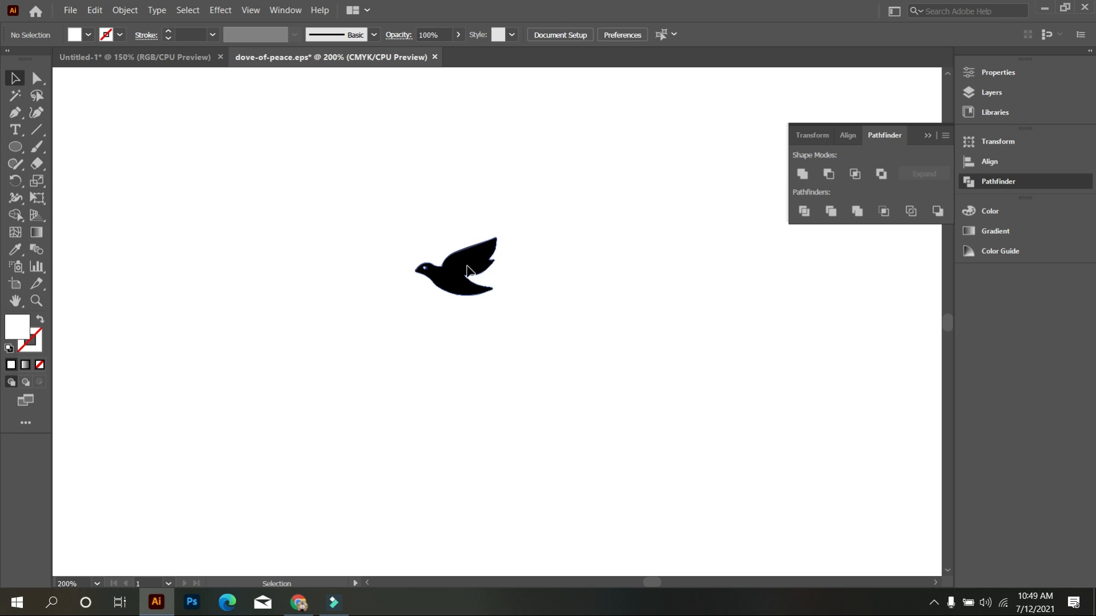
Move the dove shape aside and delete the leftover shapes at its original place.
{"action": "left_click", "coordinate": [457, 268]}
{"action": "left_click_drag", "start_coordinate": [462, 276], "coordinate": [296, 432]}
{"action": "left_click_drag", "start_coordinate": [377, 178], "coordinate": [558, 365]}
{"action": "key", "text": "Delete"}
Bring the dove into the Untitled-1 logo document and place it beside the central cross, above the arch on the right.
{"action": "left_click_drag", "start_coordinate": [363, 451], "coordinate": [217, 339]}
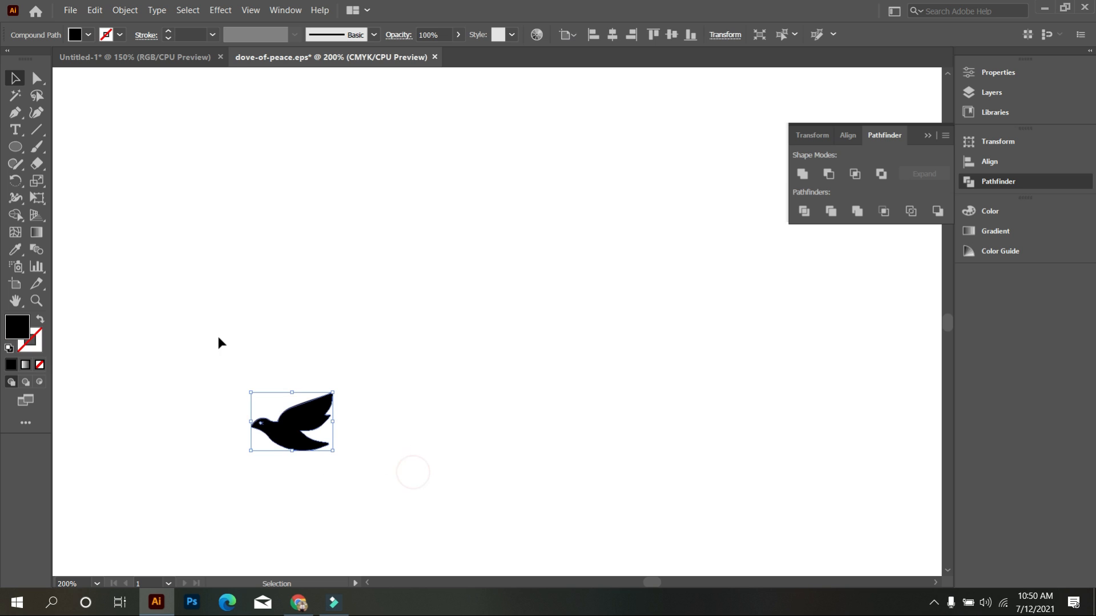
{"action": "scroll", "coordinate": [331, 359], "scroll_direction": "down", "scroll_amount": 1}
{"action": "left_click_drag", "start_coordinate": [302, 422], "coordinate": [160, 68]}
{"action": "left_click_drag", "start_coordinate": [643, 371], "coordinate": [521, 189]}
{"action": "left_click", "coordinate": [676, 318]}
{"action": "scroll", "coordinate": [633, 300], "scroll_direction": "up", "scroll_amount": 1}
{"action": "scroll", "coordinate": [633, 300], "scroll_direction": "down", "scroll_amount": 2}
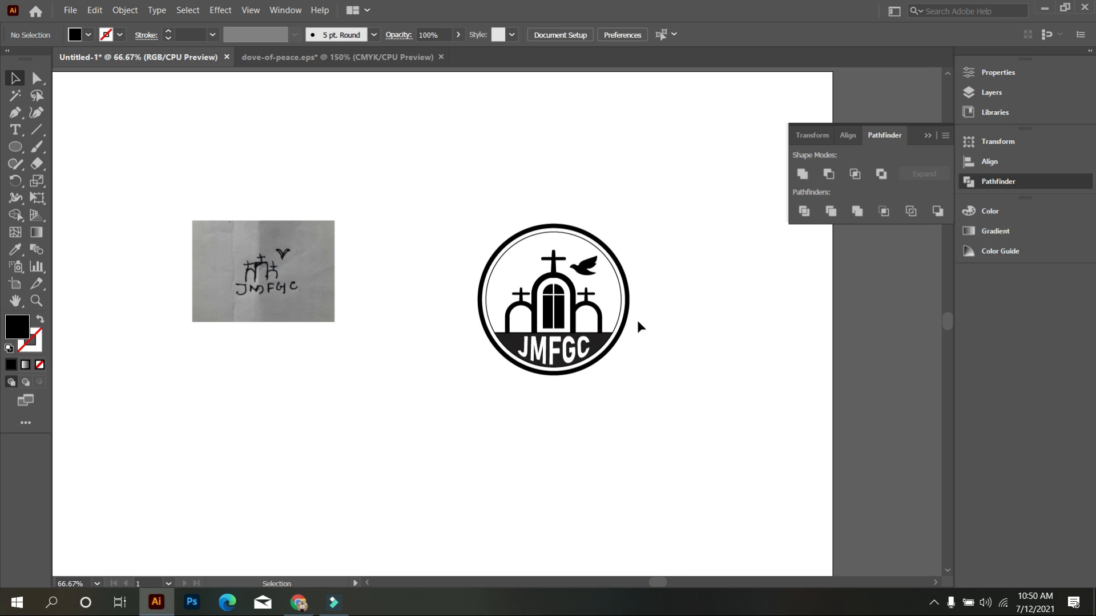
Scale the dove down slightly and position it between the central cross and the inner circle.
{"action": "scroll", "coordinate": [603, 294], "scroll_direction": "up", "scroll_amount": 2}
{"action": "left_click", "coordinate": [554, 242]}
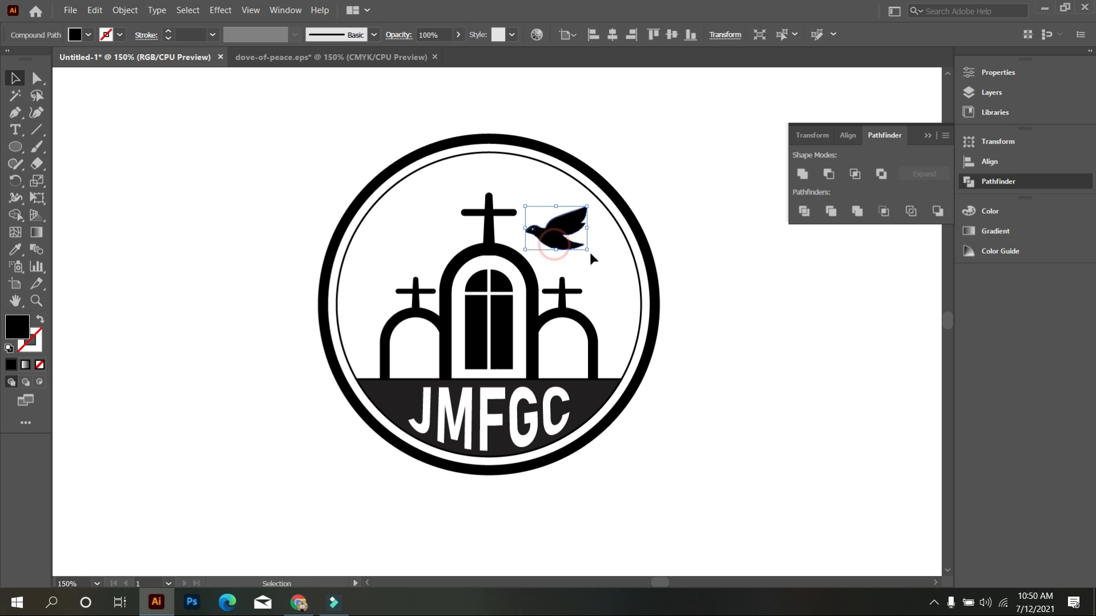
{"action": "left_click_drag", "start_coordinate": [587, 250], "coordinate": [560, 241]}
{"action": "left_click", "coordinate": [578, 253]}
{"action": "left_click", "coordinate": [587, 283]}
{"action": "scroll", "coordinate": [600, 283], "scroll_direction": "down", "scroll_amount": 1}
{"action": "scroll", "coordinate": [600, 282], "scroll_direction": "down", "scroll_amount": 1}
{"action": "scroll", "coordinate": [599, 283], "scroll_direction": "up", "scroll_amount": 1}
Outline the stroke of the logo's thick outer circle.
{"action": "left_click_drag", "start_coordinate": [238, 129], "coordinate": [838, 513]}
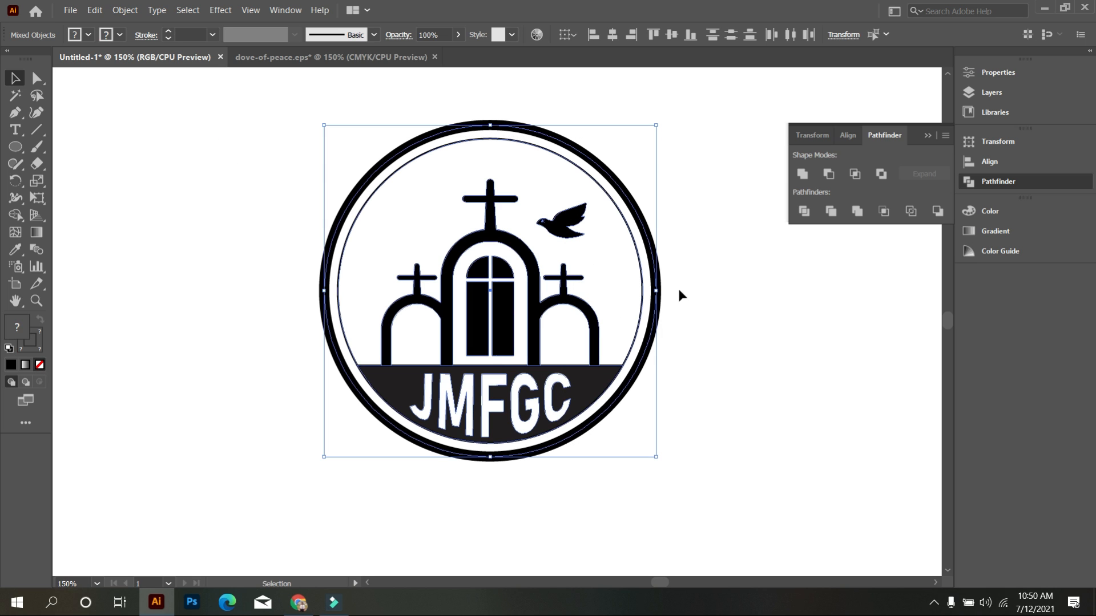
{"action": "left_click", "coordinate": [703, 238]}
{"action": "left_click_drag", "start_coordinate": [351, 135], "coordinate": [373, 186]}
{"action": "left_click", "coordinate": [125, 11]}
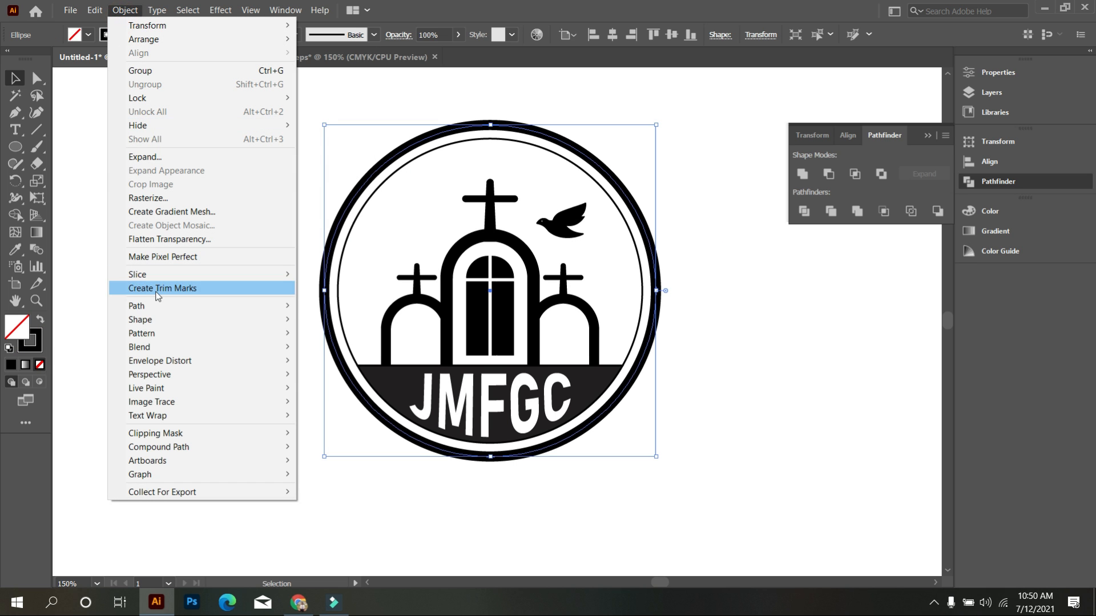
{"action": "mouse_move", "coordinate": [188, 306]}
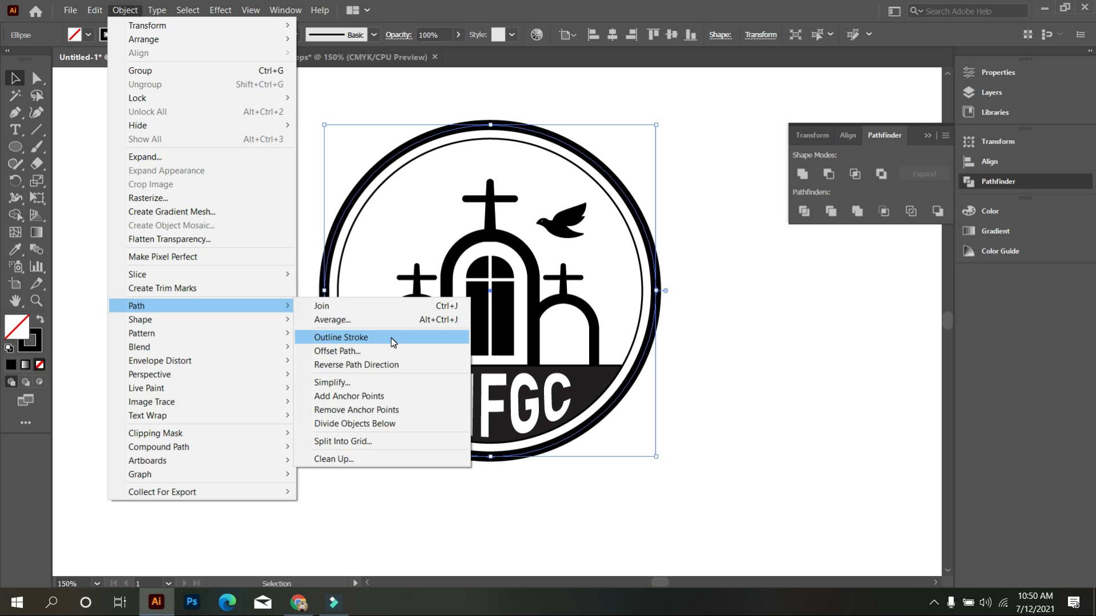
{"action": "left_click", "coordinate": [392, 338]}
{"action": "left_click", "coordinate": [244, 261]}
Group all parts of the finished church logo into one object.
{"action": "left_click_drag", "start_coordinate": [230, 162], "coordinate": [750, 414]}
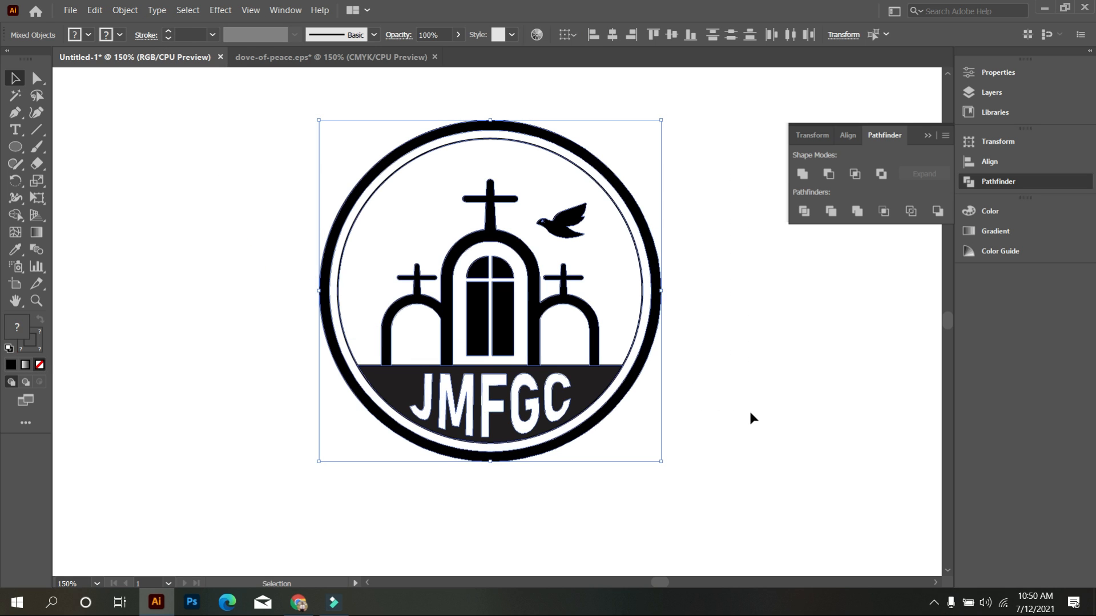
{"action": "right_click", "coordinate": [690, 246]}
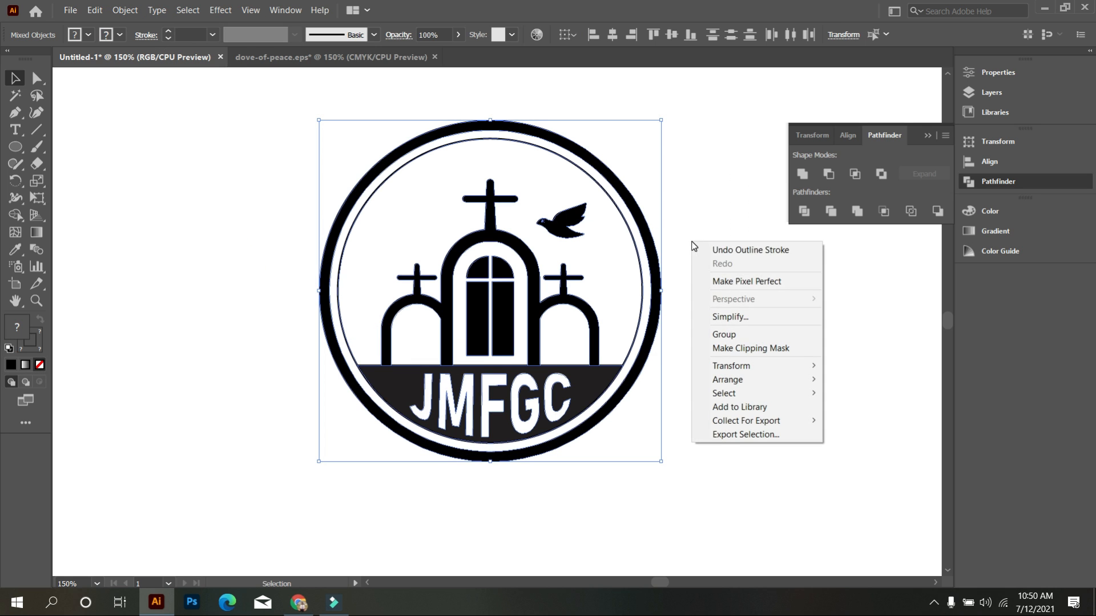
{"action": "left_click", "coordinate": [739, 334]}
{"action": "left_click", "coordinate": [732, 393]}
{"action": "scroll", "coordinate": [695, 472], "scroll_direction": "down", "scroll_amount": 1}
{"action": "scroll", "coordinate": [658, 474], "scroll_direction": "up", "scroll_amount": 1}
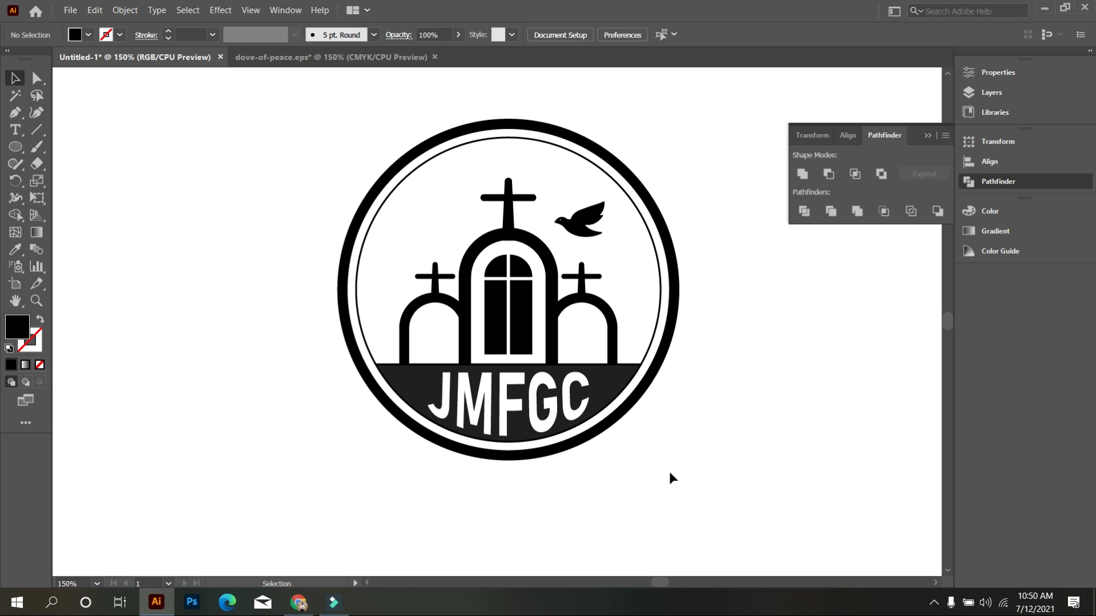